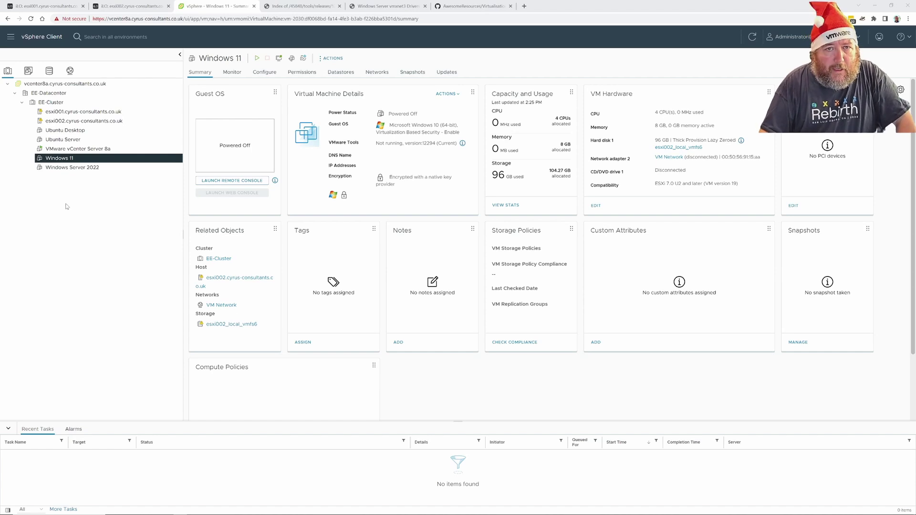
Switch to the vGemba.net article 'Windows Server vmxnet3 Drivers and Removing VMware Tools'
click(374, 9)
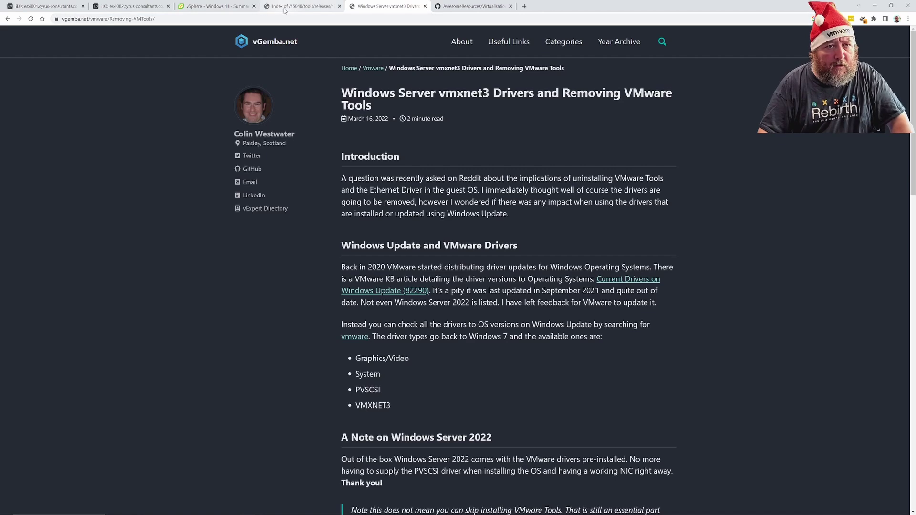
Switch back to the 'vSphere - Windows 11 - Summary' tab showing the powered-off VM
click(216, 6)
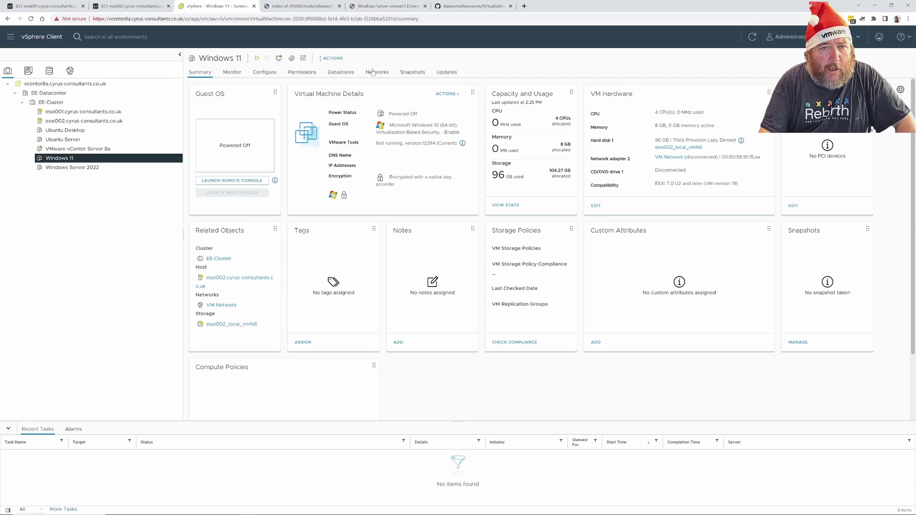
Create a new virtual machine on EE-Datacenter named 'Windows 11 - Test VMXNET3'
right_click(69, 93)
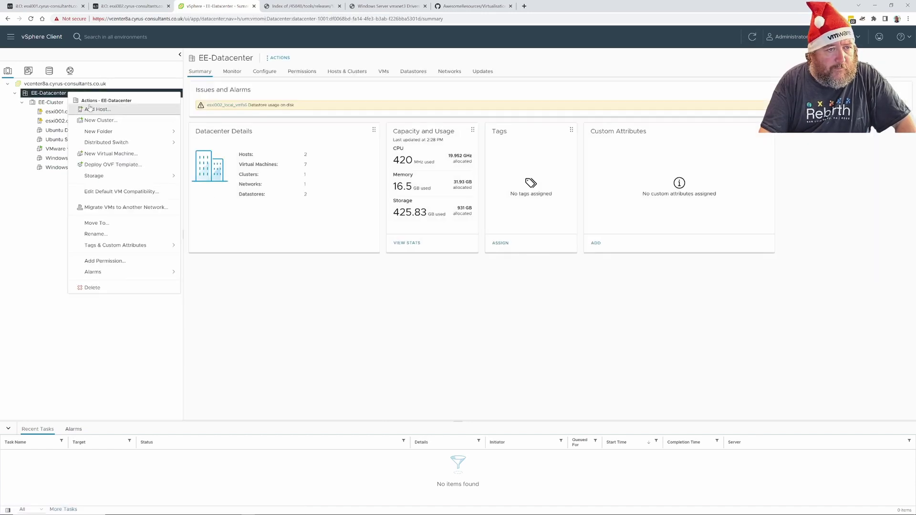
click(107, 158)
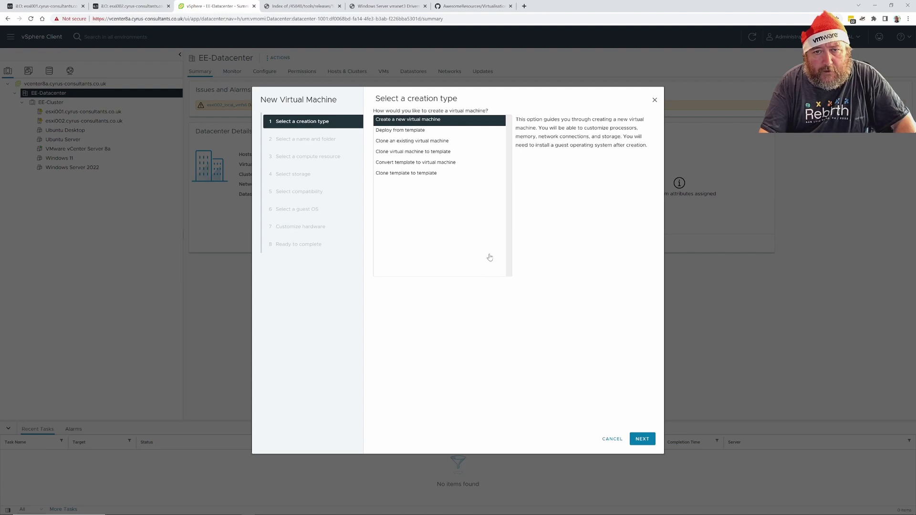
click(642, 439)
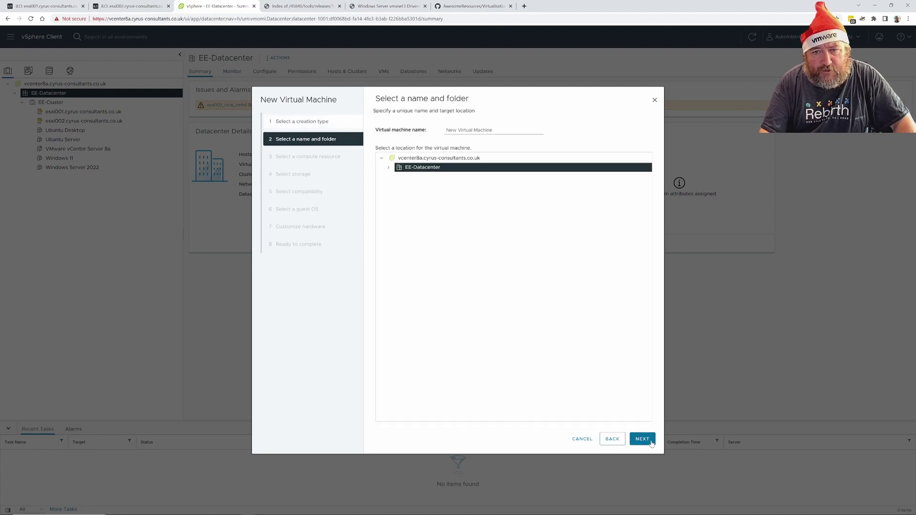
click(477, 129)
drag(491, 129, 437, 137)
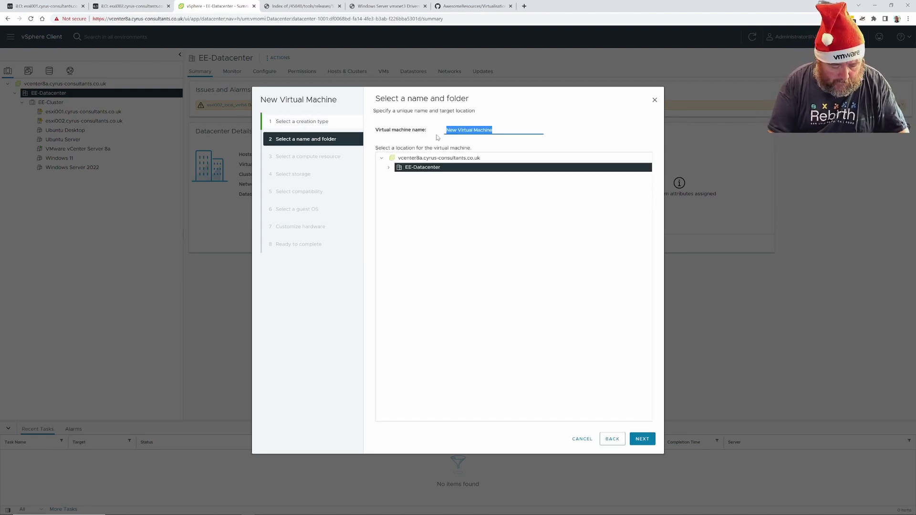
text(Windows 11)
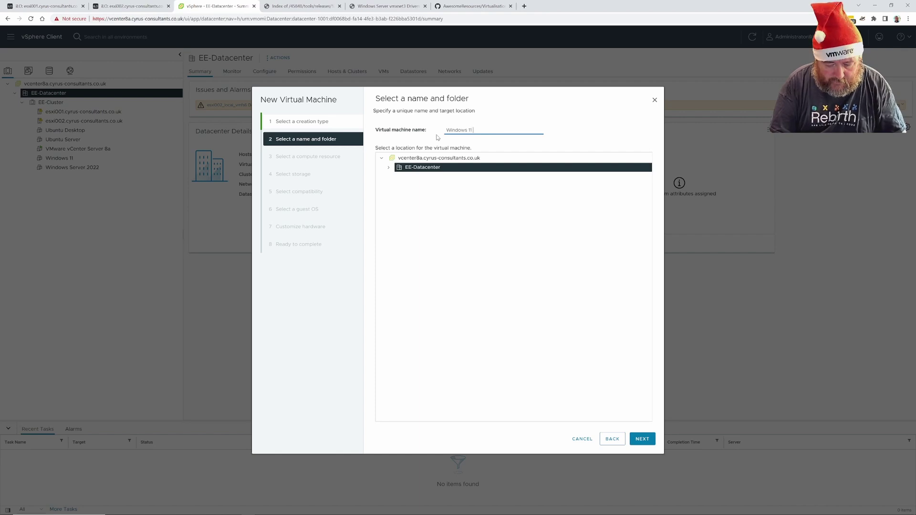
text( - Test V)
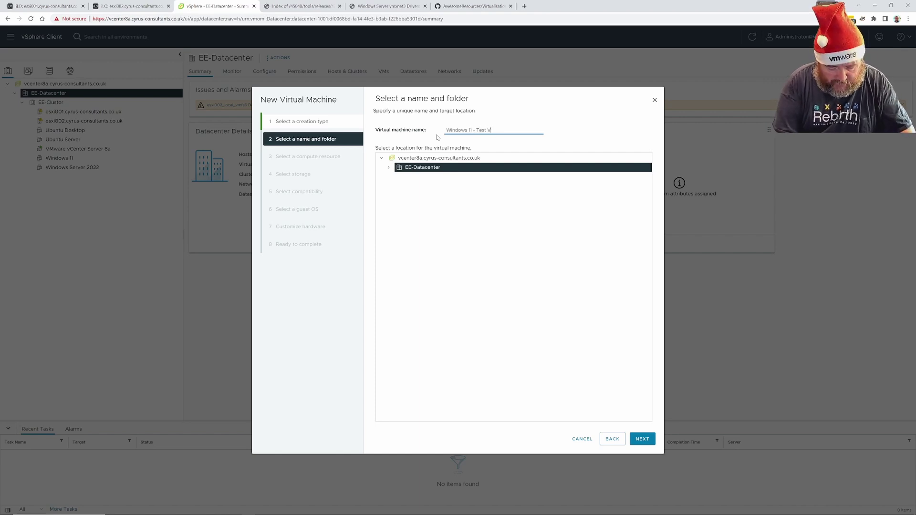
text(MXNET)
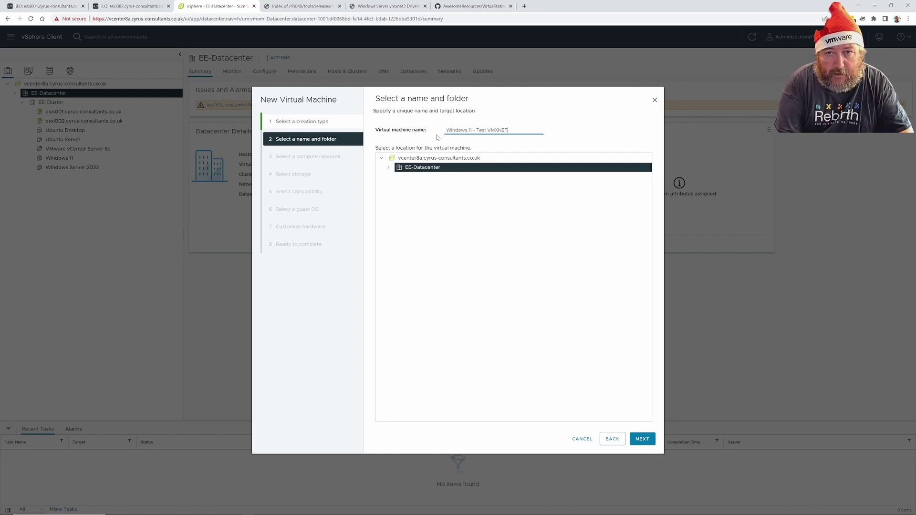
text(3)
key(ctrl+shift+Left)
key(ctrl+shift+Left)
key(ctrl+shift+Left)
key(ctrl+shift+Left)
key(ctrl+shift+Left)
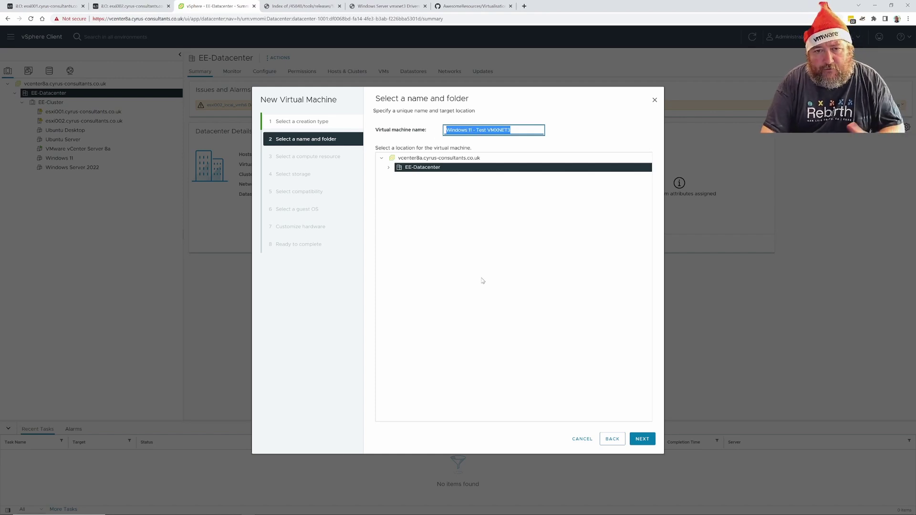
click(644, 439)
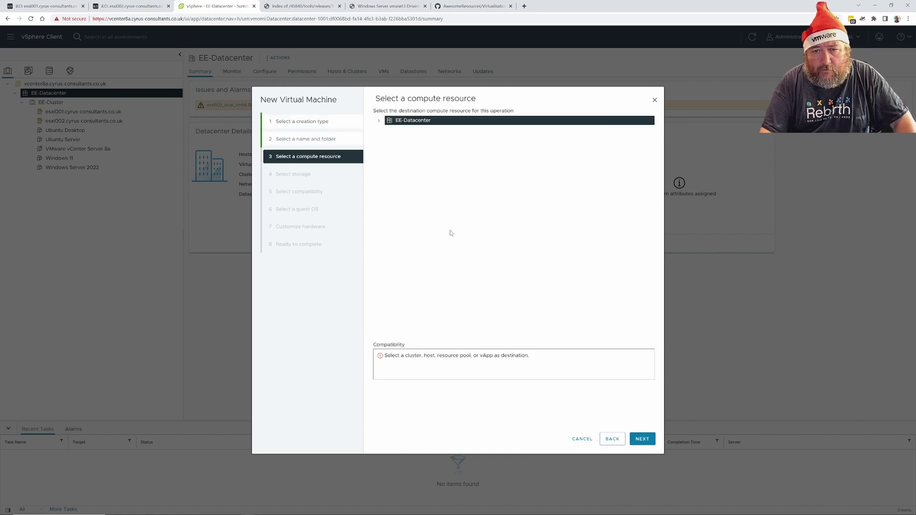
Choose host esxi002 in EE-Cluster as the new VM's compute resource
click(379, 121)
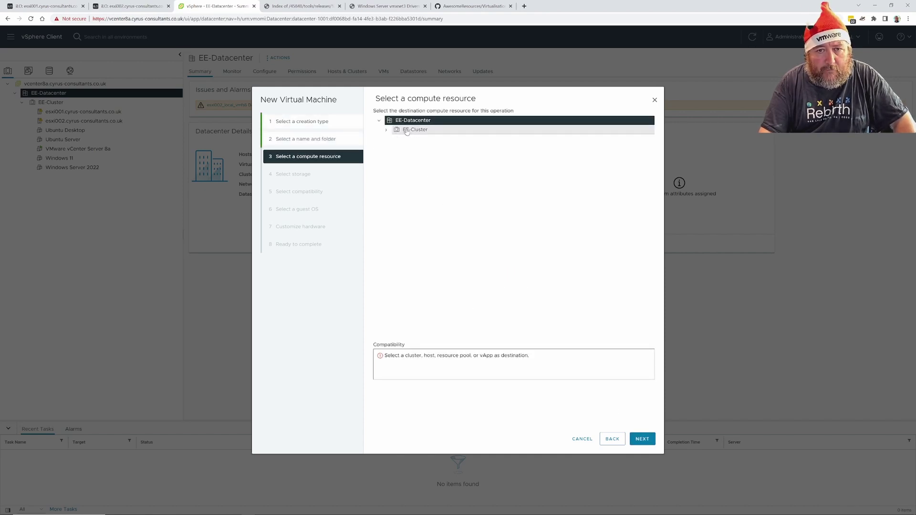
click(386, 130)
click(449, 148)
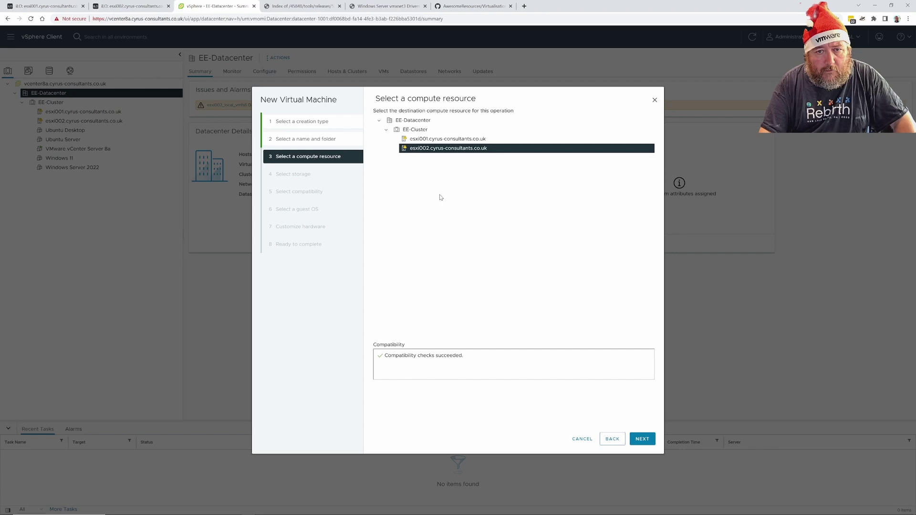
click(632, 443)
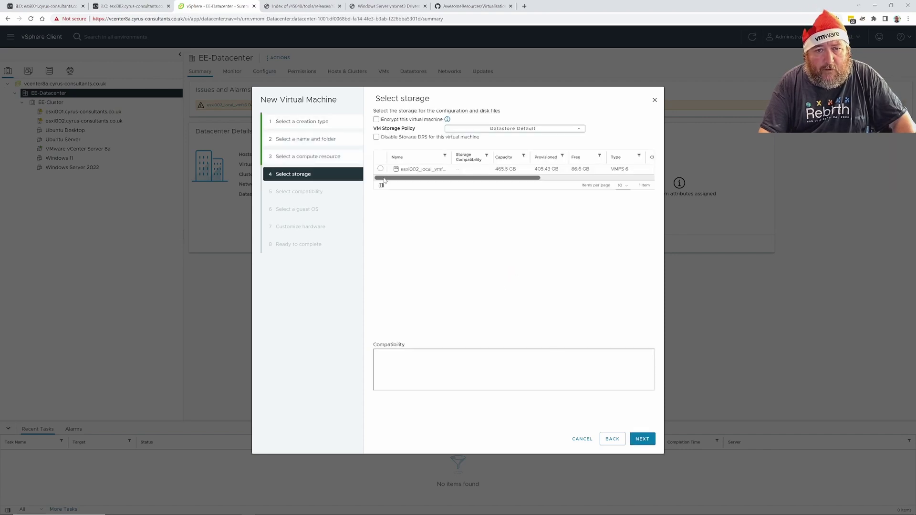
Store the VM on esxi002_local_vmfs6 with the Management Storage policy - Thin
click(381, 169)
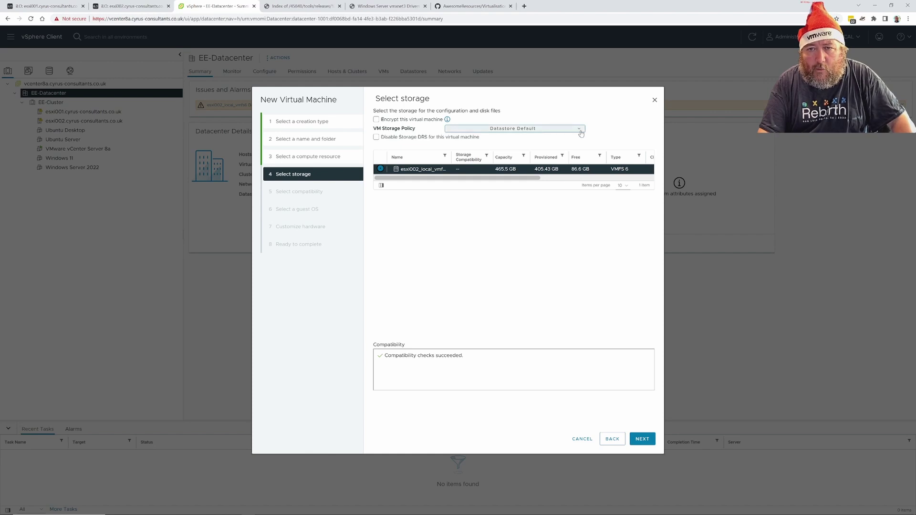
click(580, 129)
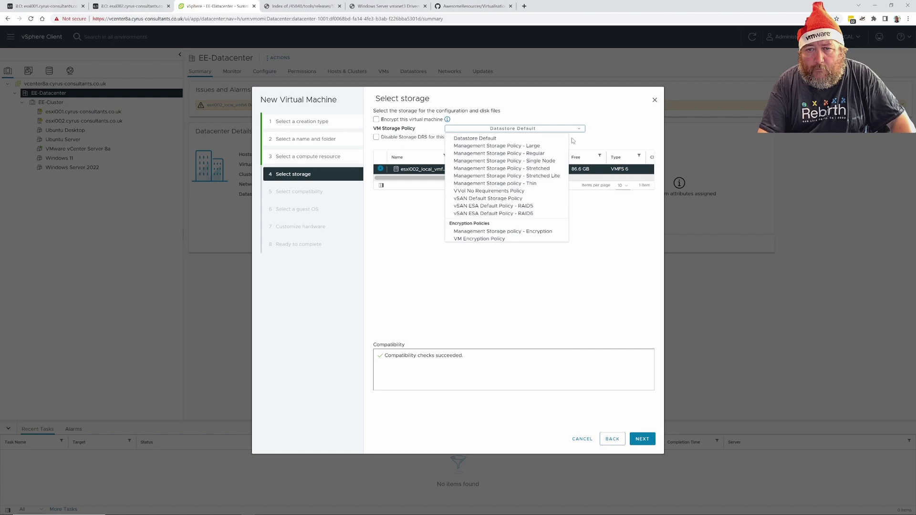
click(546, 184)
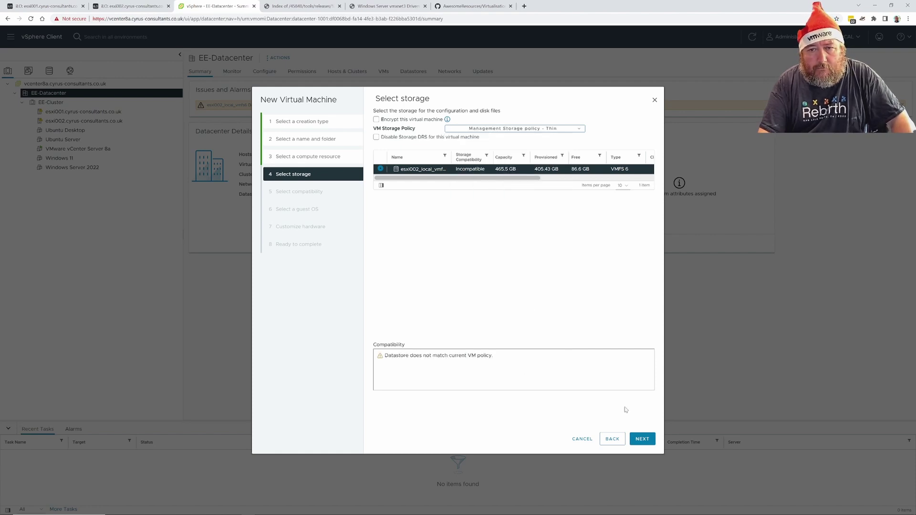
click(638, 445)
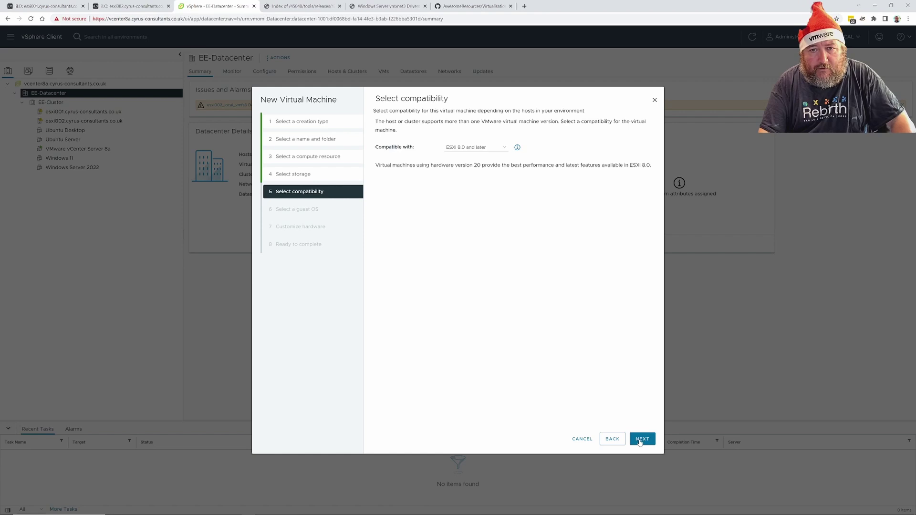
Keep ESXi 8.0 compatibility; use the Windows 11 (64-bit) guest OS with Virtualization Based Security
click(640, 443)
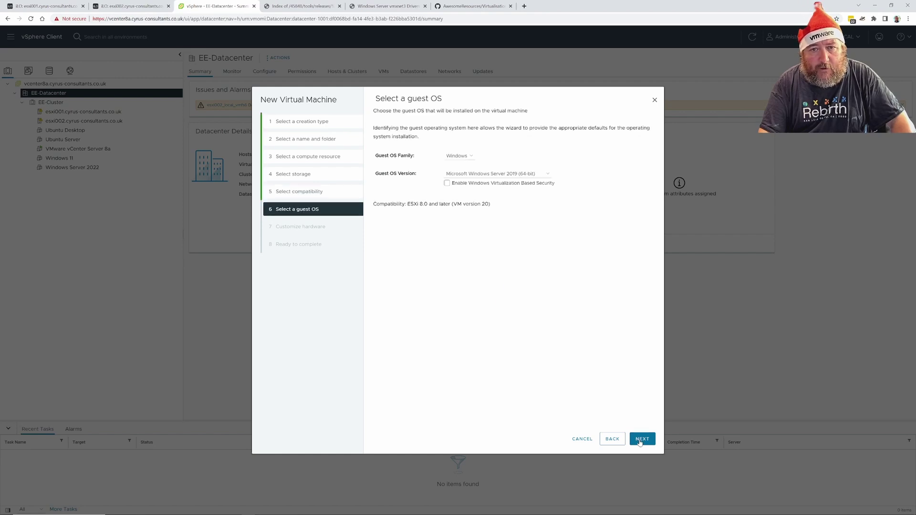
click(482, 175)
key(Down)
key(Down)
key(Down)
key(Down)
key(Down)
key(Down)
key(Down)
key(Down)
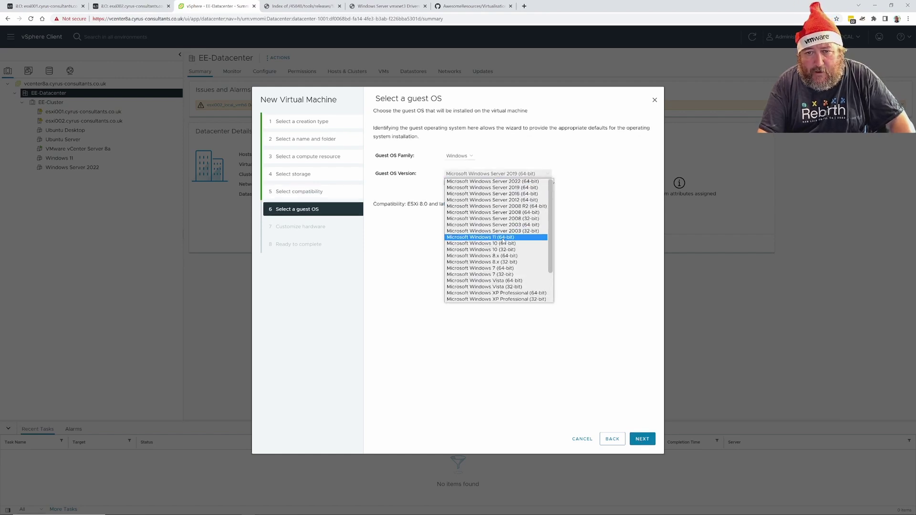
key(Return)
click(469, 185)
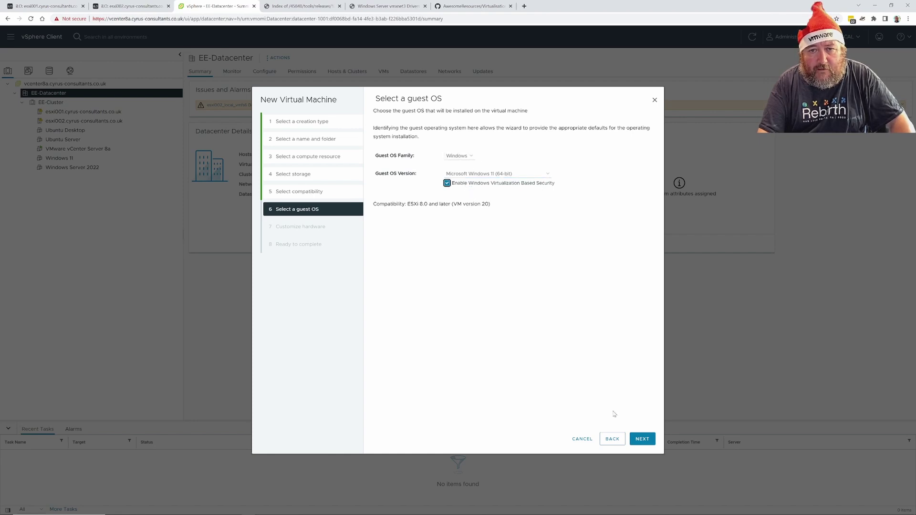
click(643, 440)
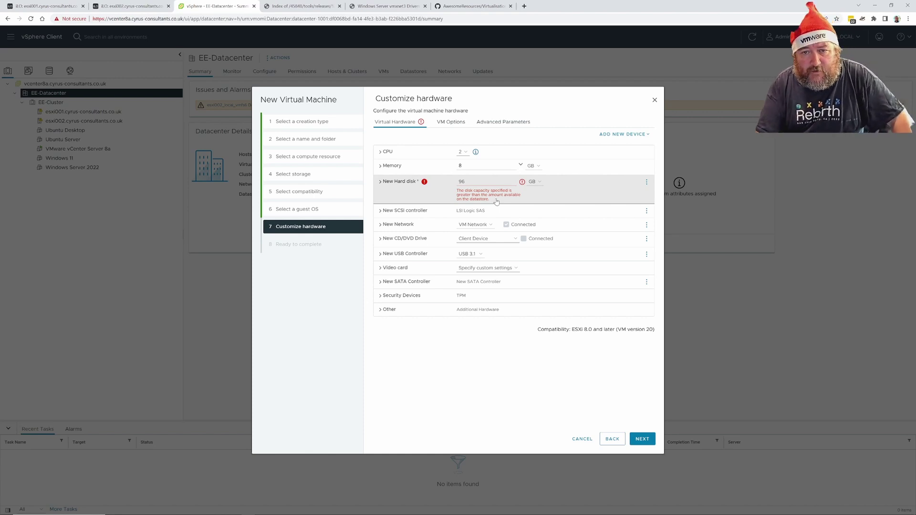
click(463, 150)
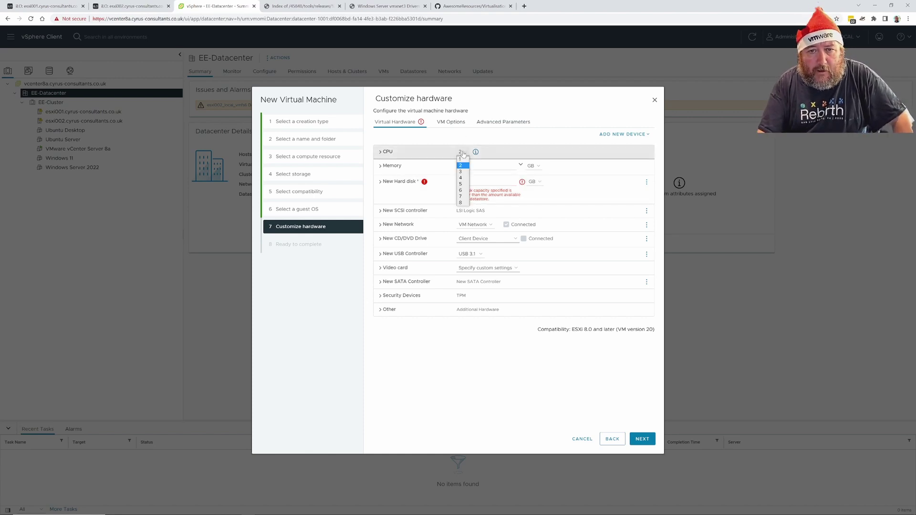
click(462, 180)
click(467, 166)
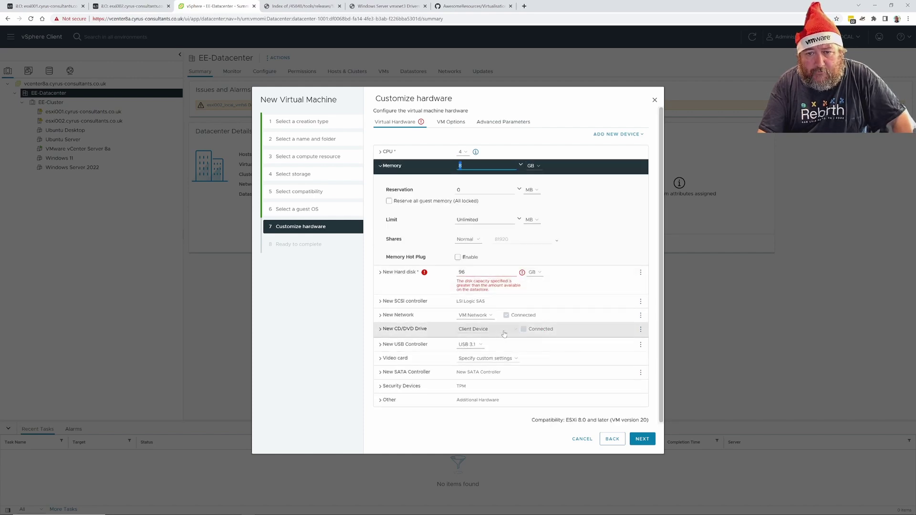
click(391, 333)
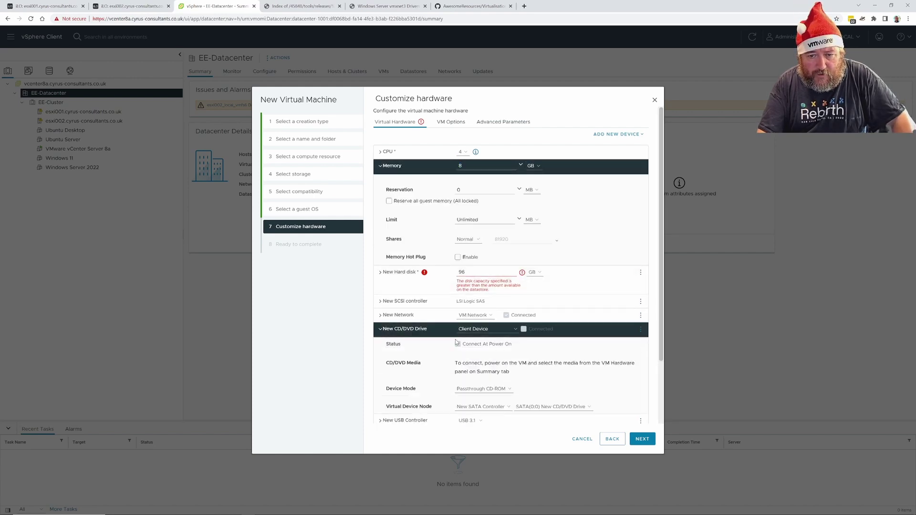
click(489, 330)
click(489, 342)
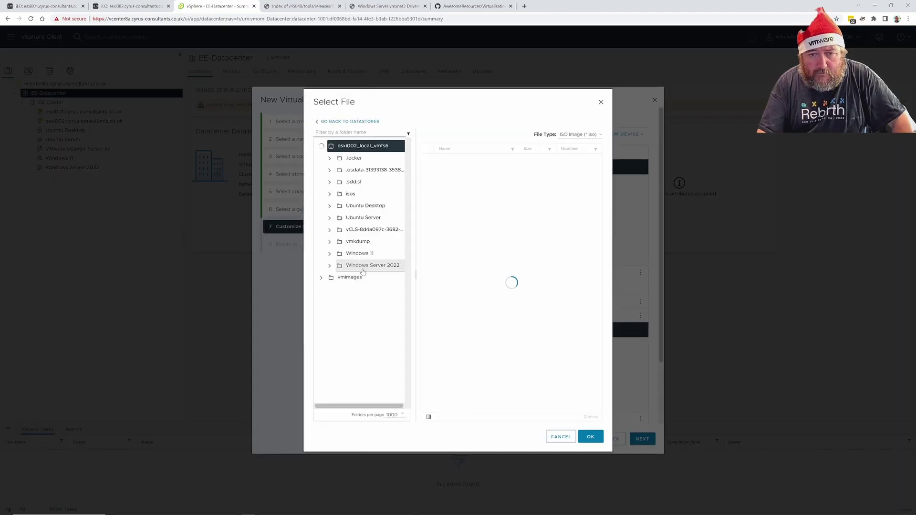
click(364, 194)
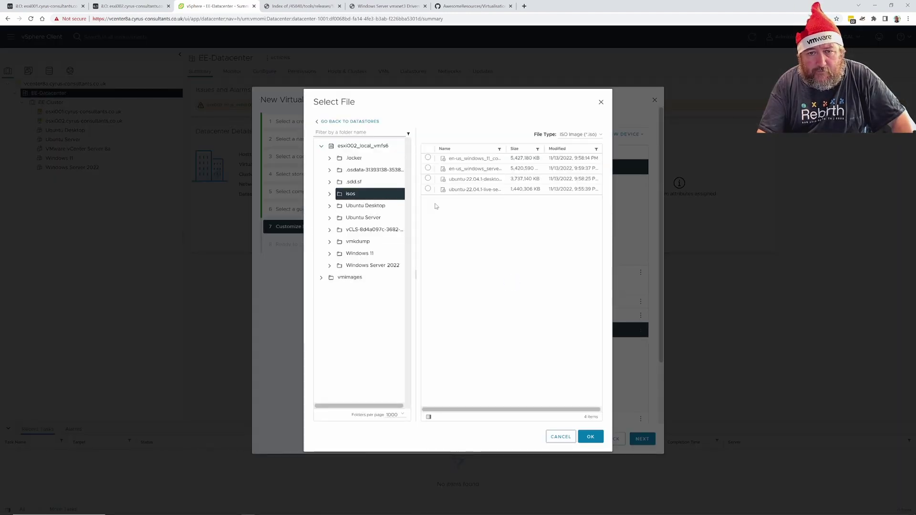
click(459, 162)
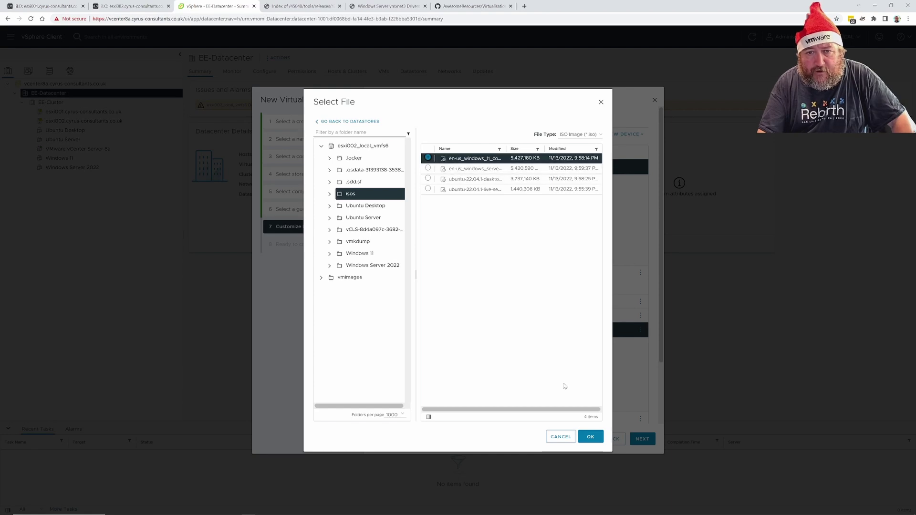
click(591, 436)
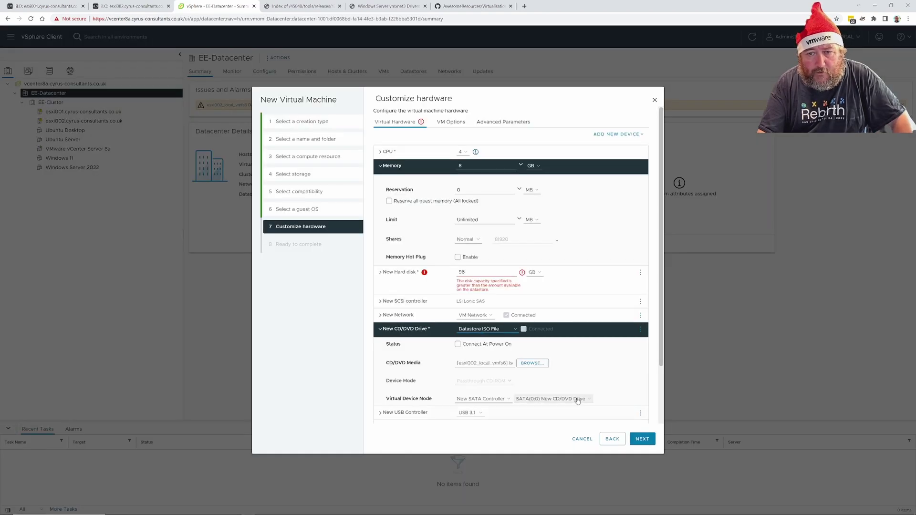
click(458, 344)
scroll(614, 386, down, 2)
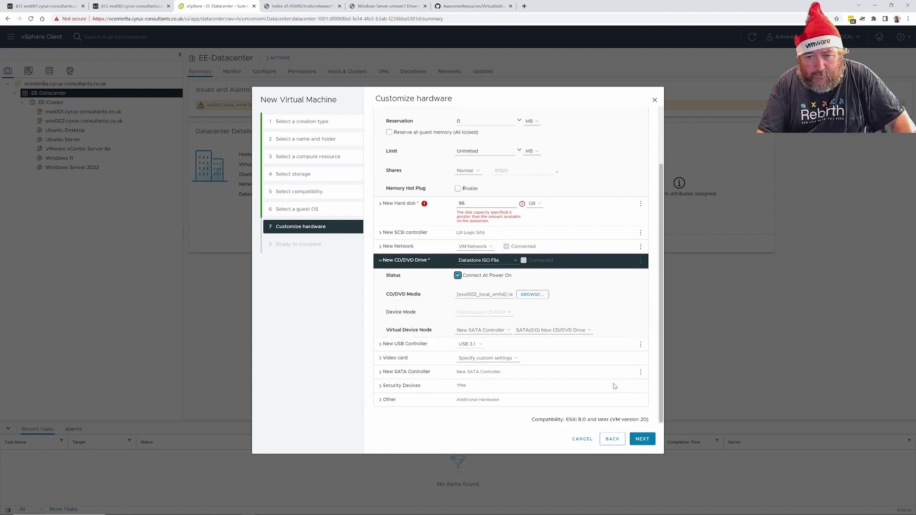
scroll(614, 387, up, 2)
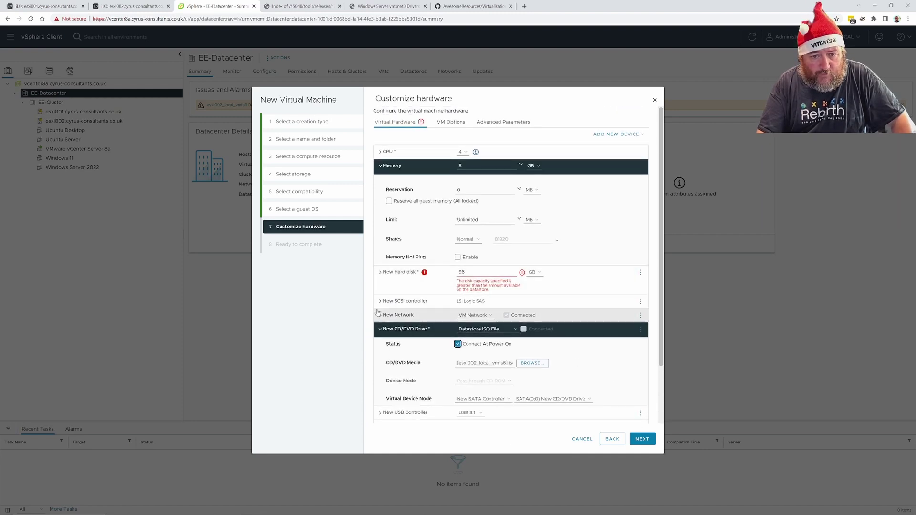
Set the new VM's network adapter type to VMXNET 3 and try to advance
click(397, 317)
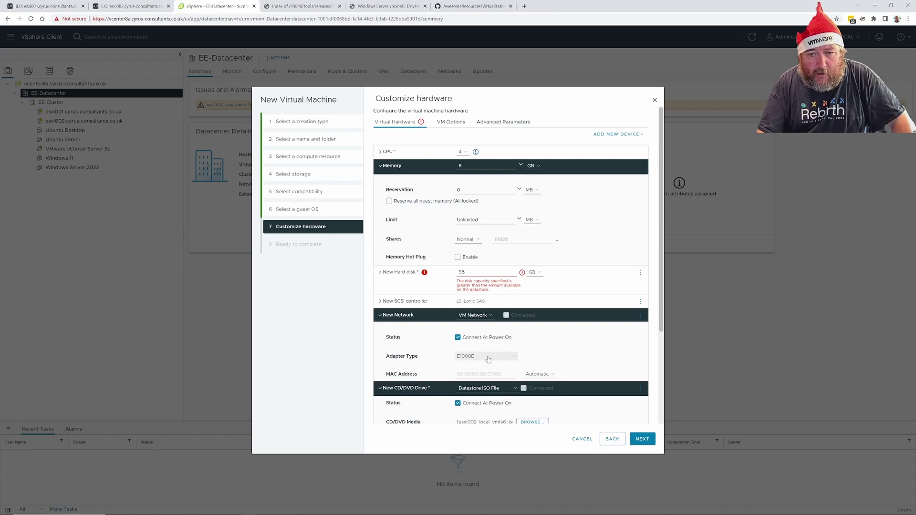
click(484, 356)
click(483, 378)
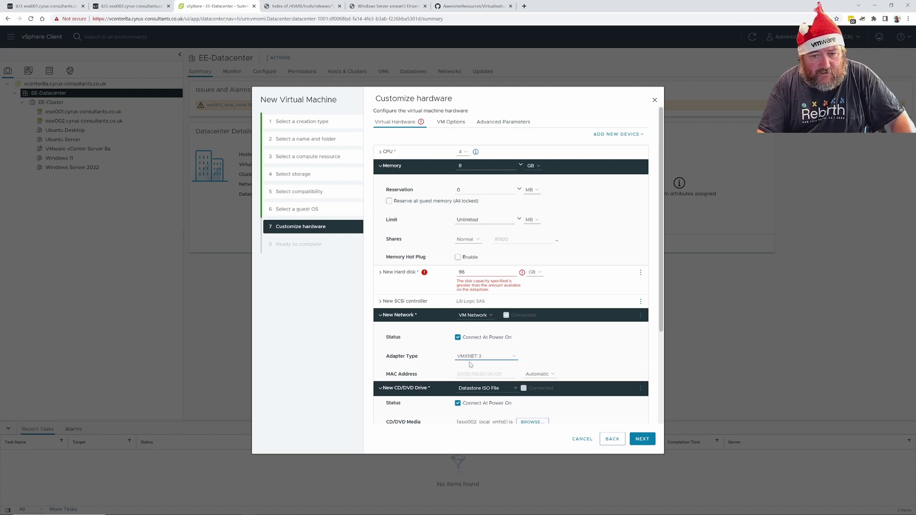
click(641, 440)
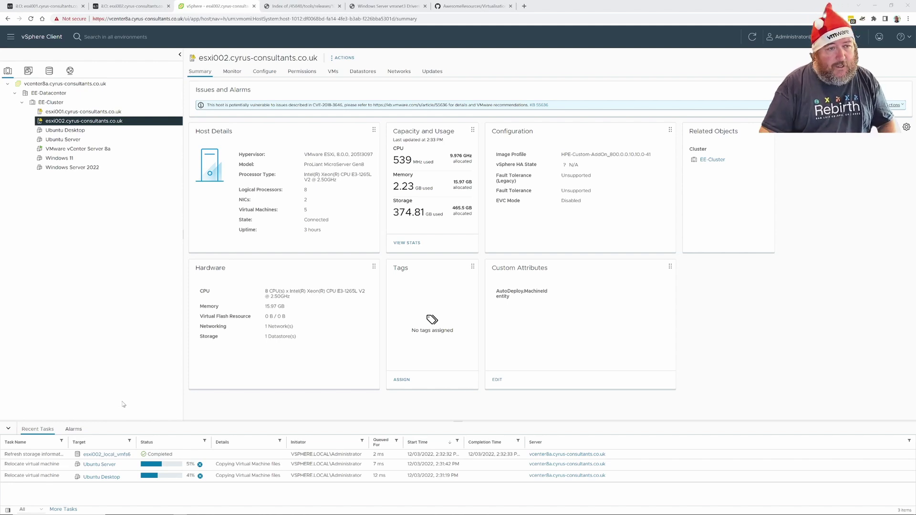
Begin a compute-and-storage migration of Windows 11 to esxi001, then cancel it
right_click(65, 160)
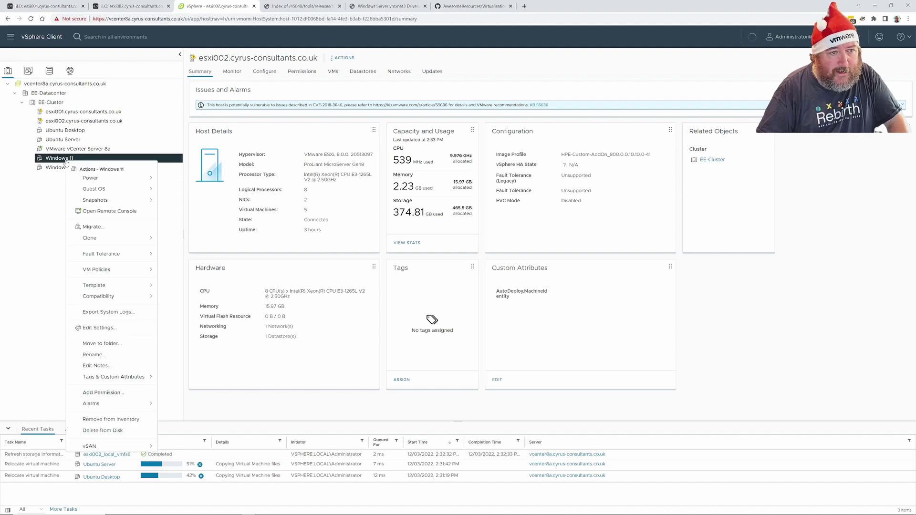
click(105, 226)
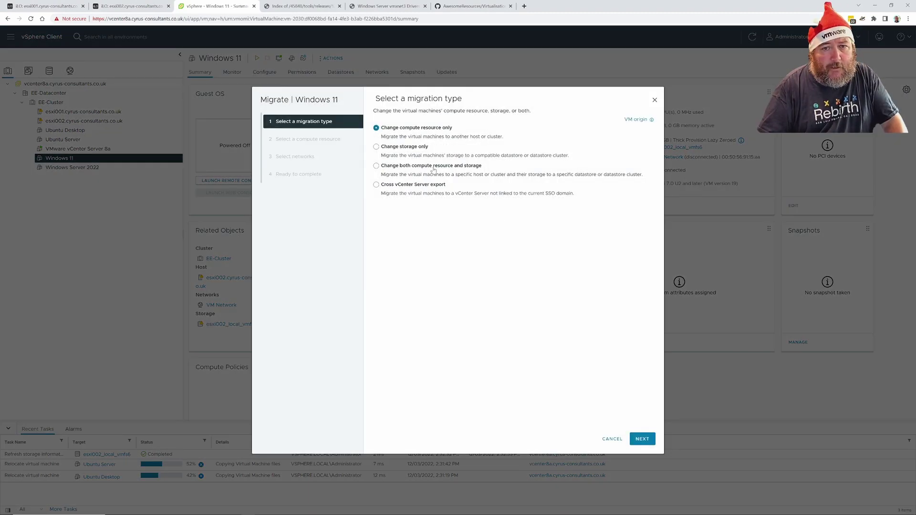
click(387, 168)
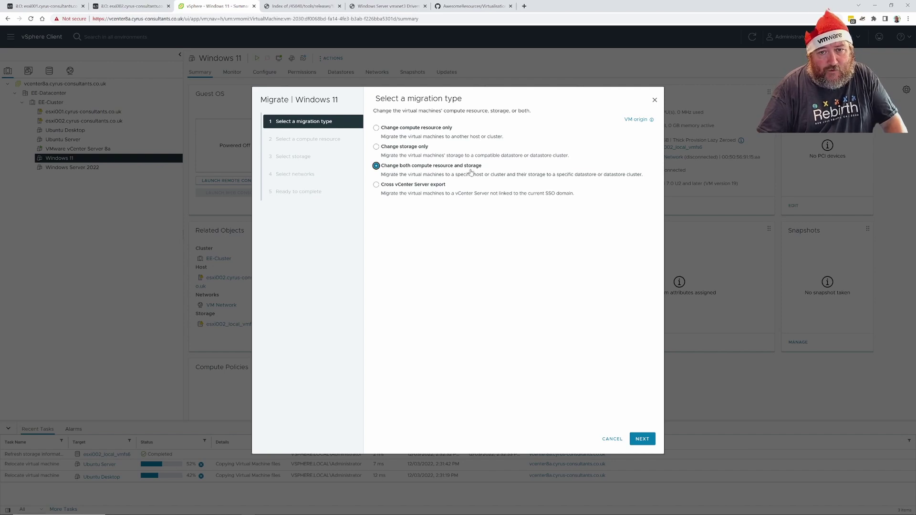
click(643, 440)
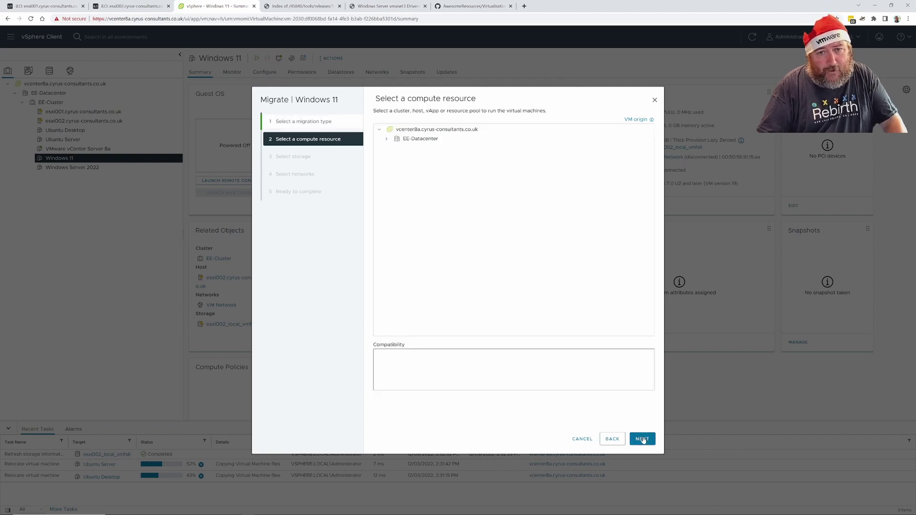
click(387, 139)
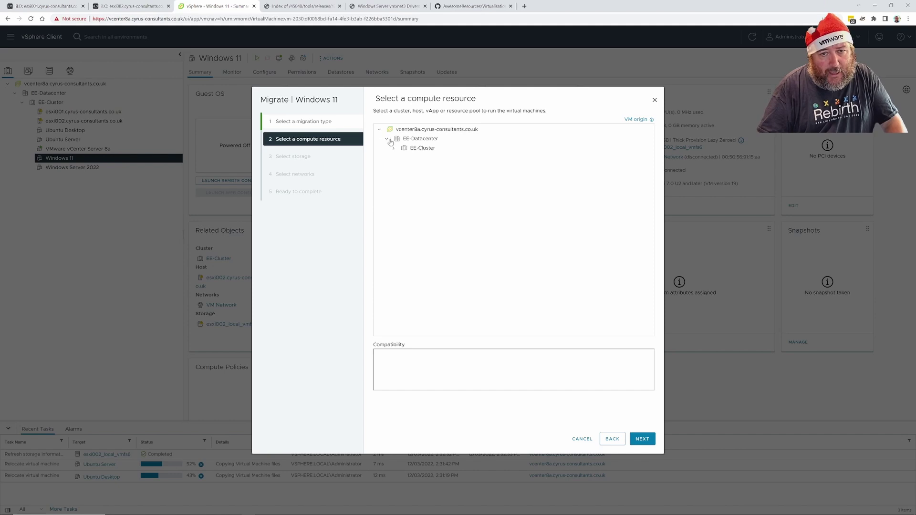
click(393, 148)
click(456, 157)
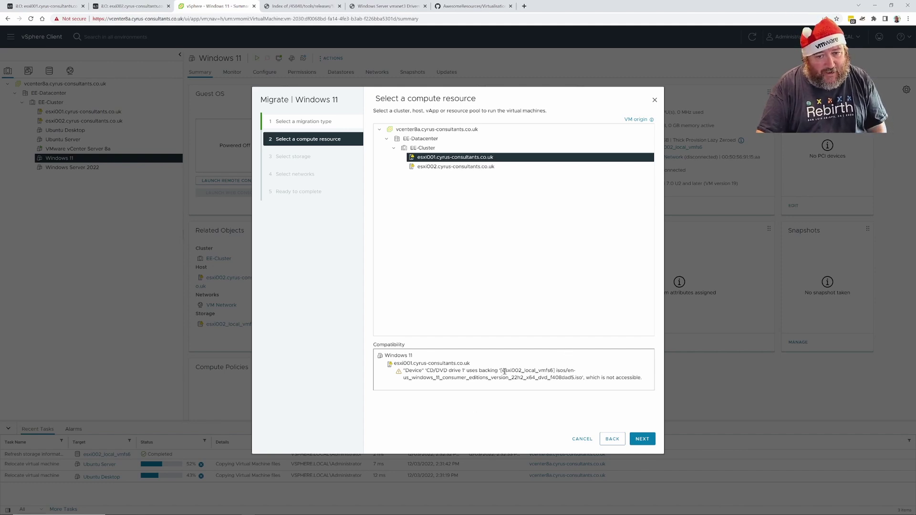
click(583, 439)
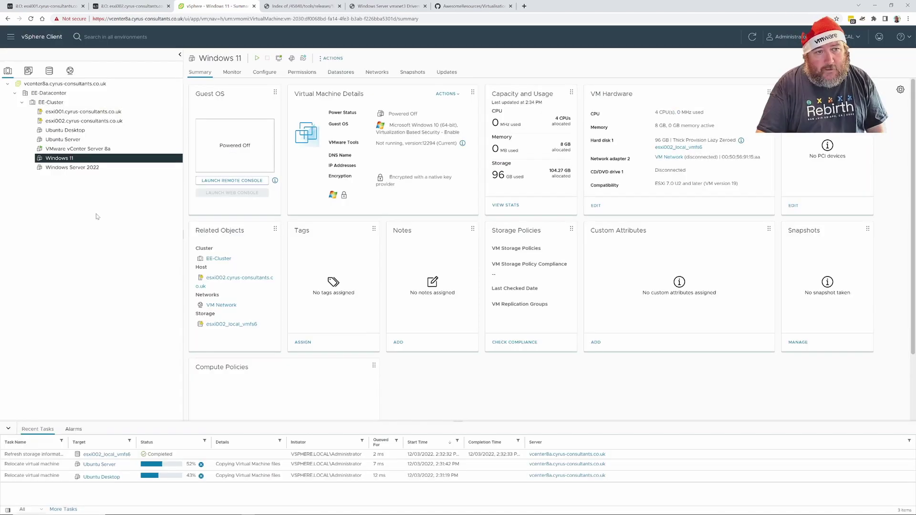
Set the Windows 11 VM's CD/DVD drive 1 to Client Device
right_click(106, 160)
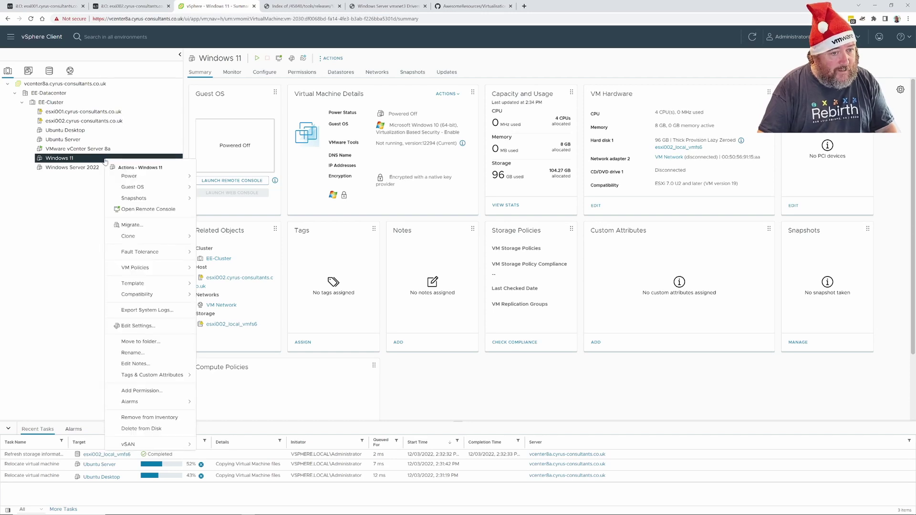
click(138, 326)
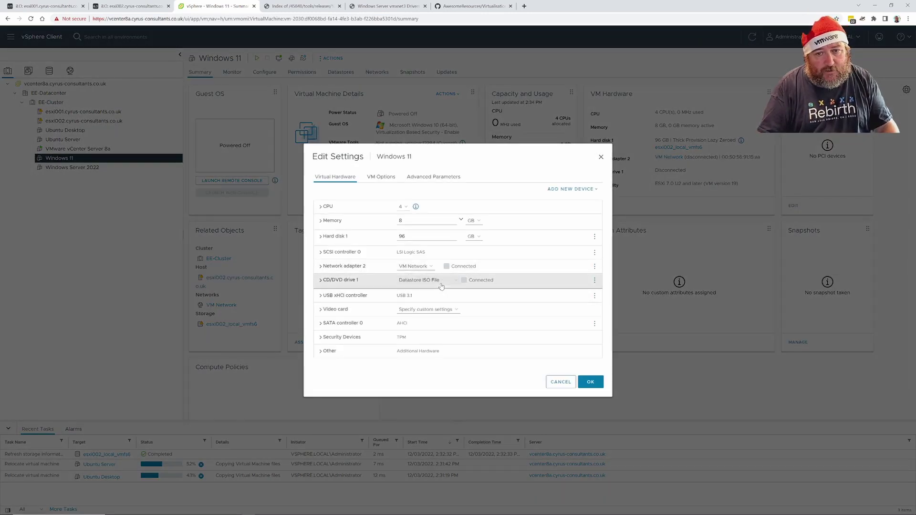
click(442, 286)
click(418, 288)
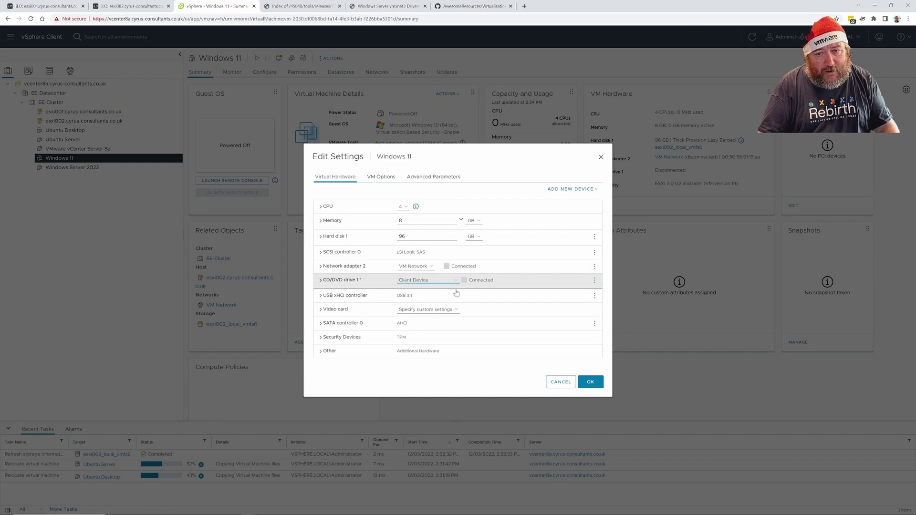
click(599, 385)
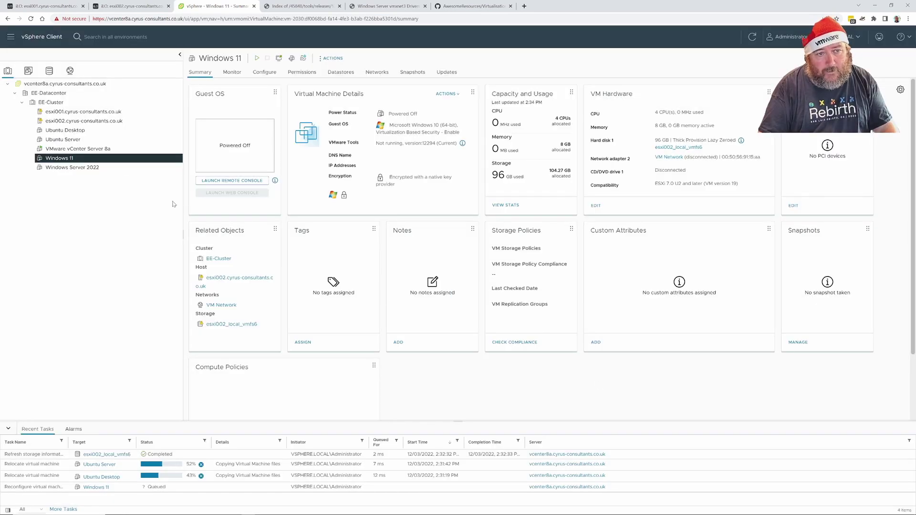
Set Windows Server 2022's CD/DVD drive 1 to Client Device as well
click(100, 167)
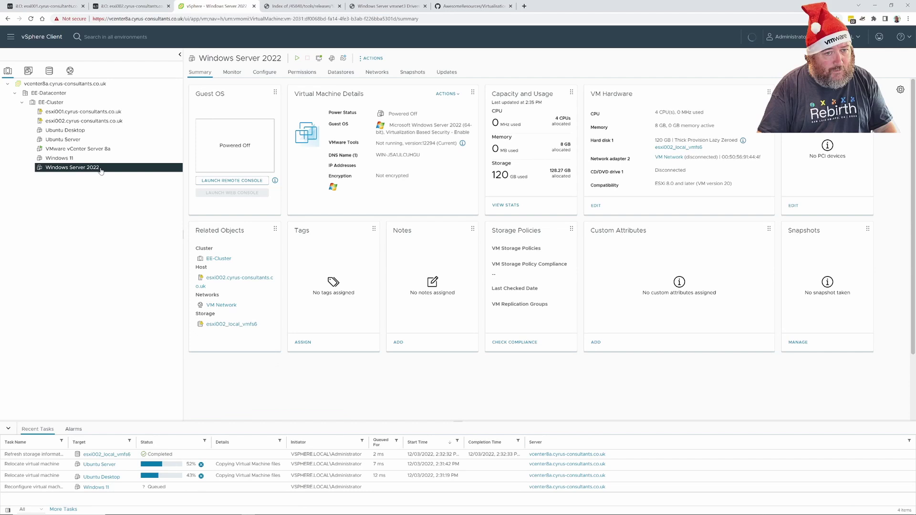
right_click(100, 169)
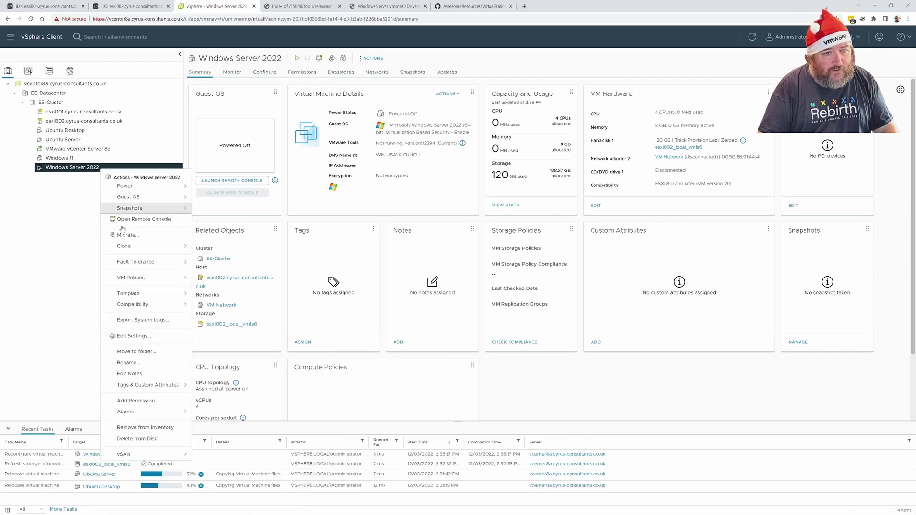
click(154, 337)
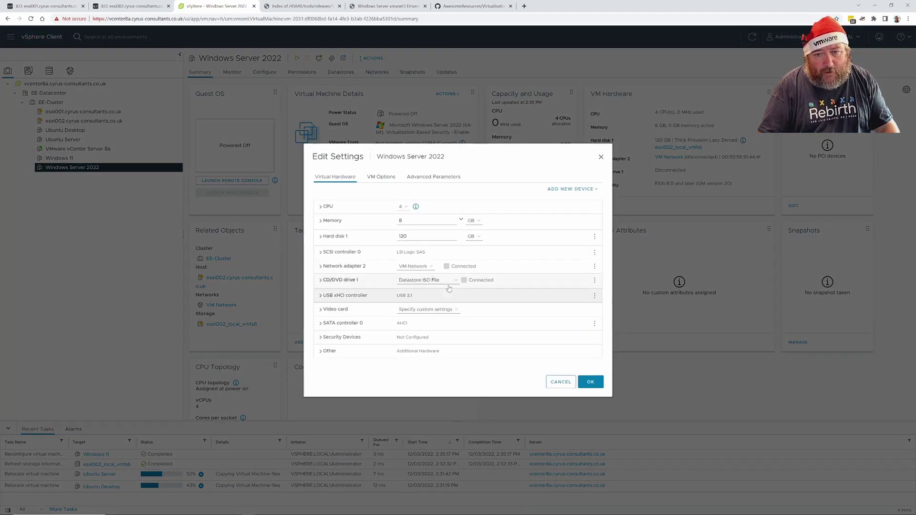
click(443, 280)
click(444, 289)
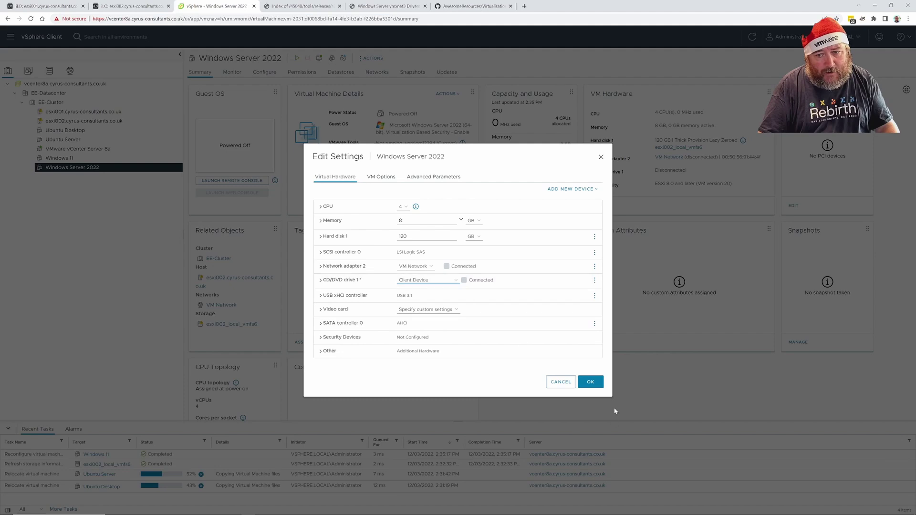
click(599, 386)
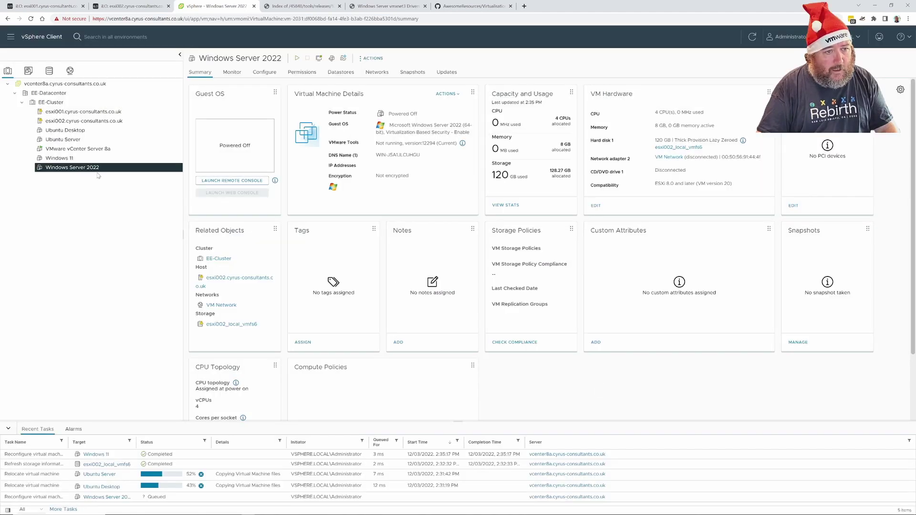
click(86, 160)
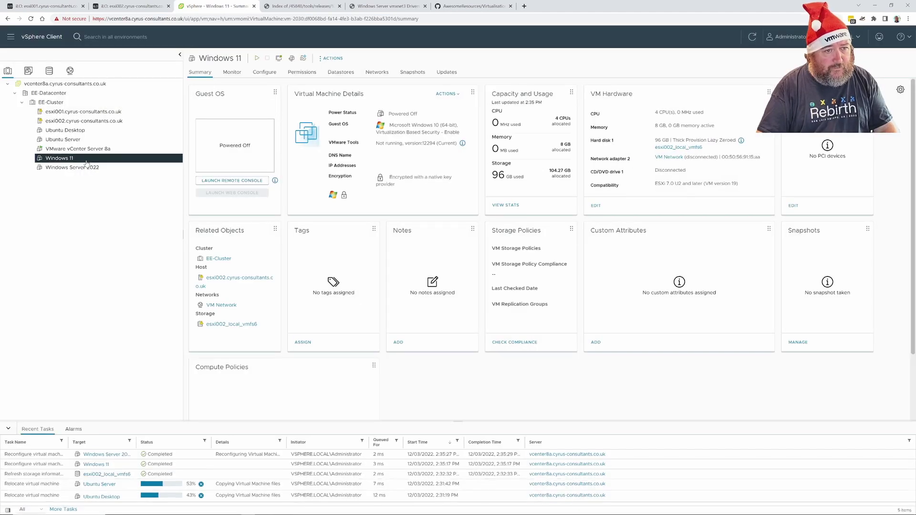
Start a compute-and-storage migration of Windows 11 targeting host esxi001
right_click(86, 161)
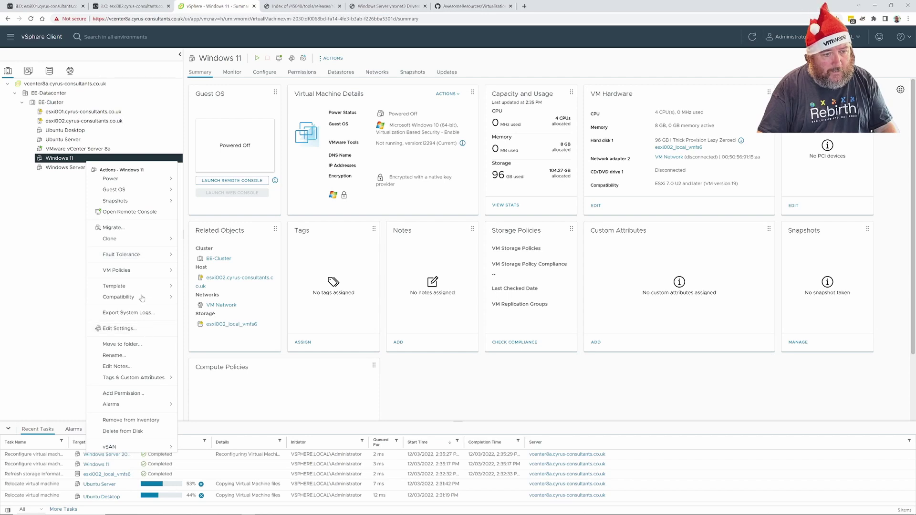
click(141, 233)
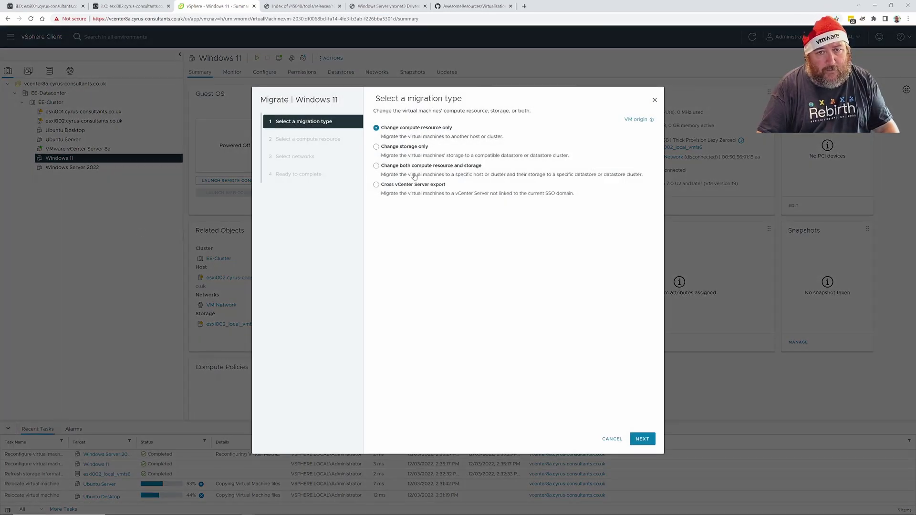
click(389, 166)
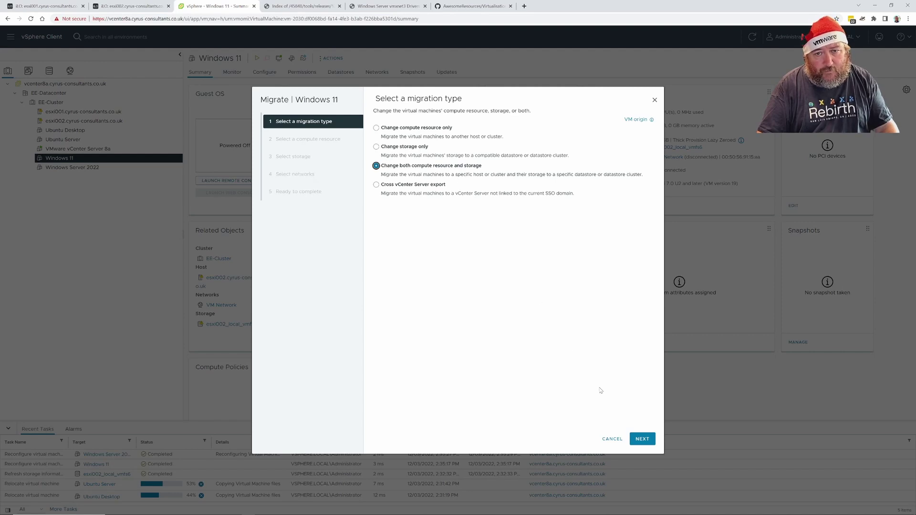
click(642, 439)
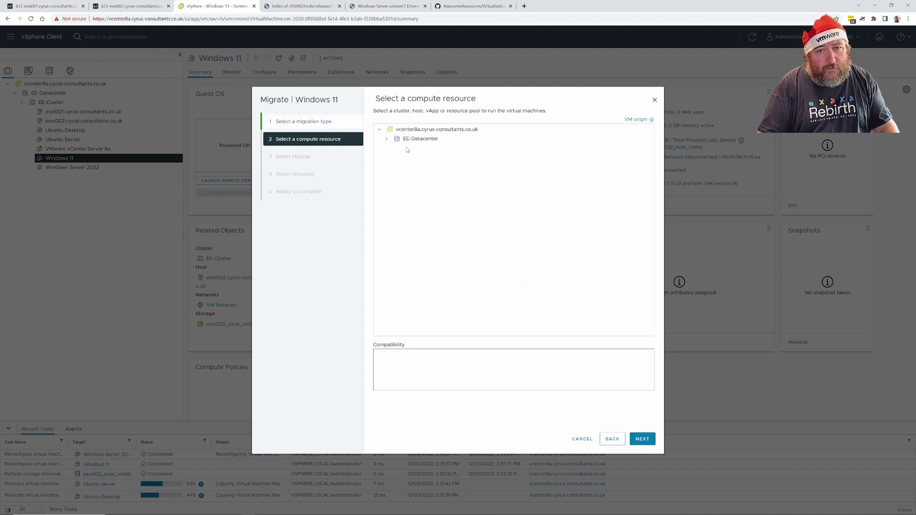
click(387, 139)
click(394, 148)
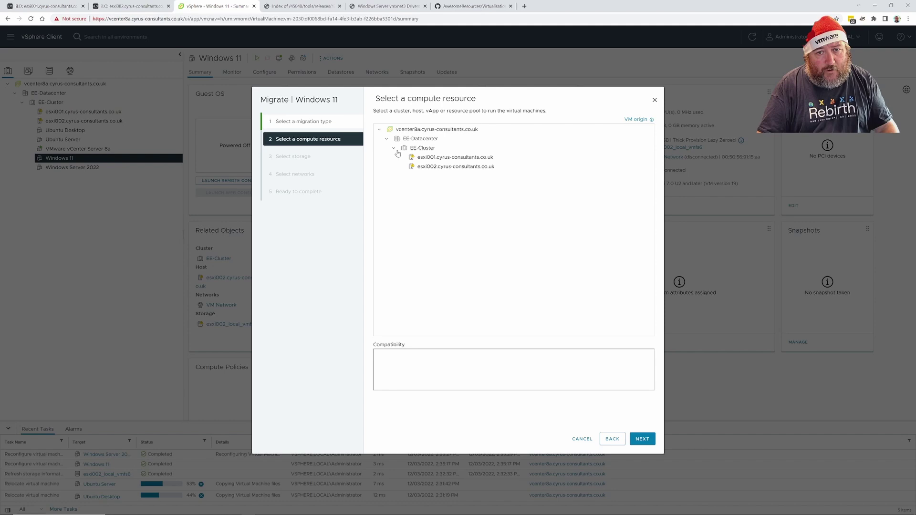
click(417, 158)
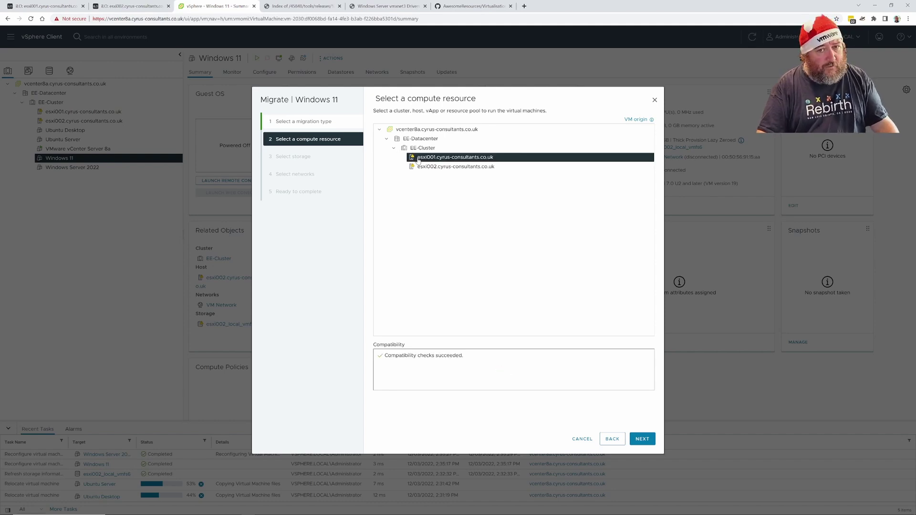
Pick the esxi001 local datastore, reach the network step, then cancel the migration
click(643, 439)
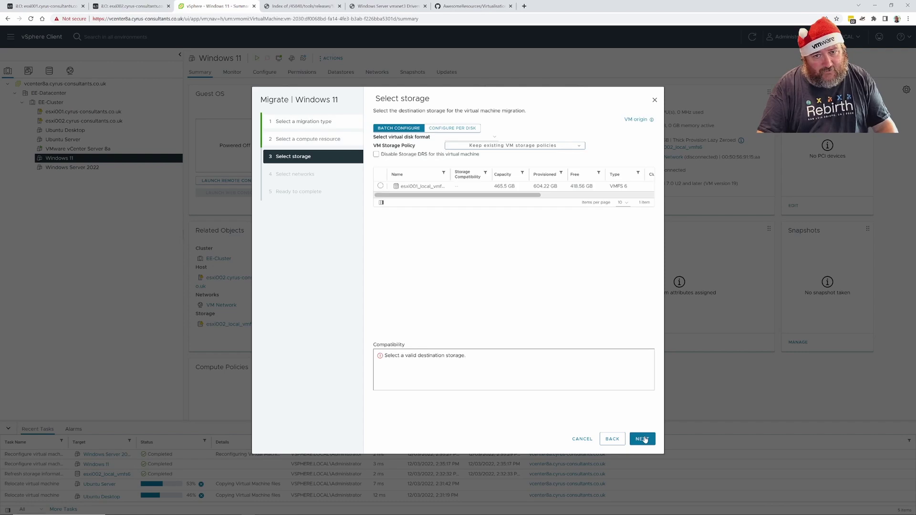
click(380, 186)
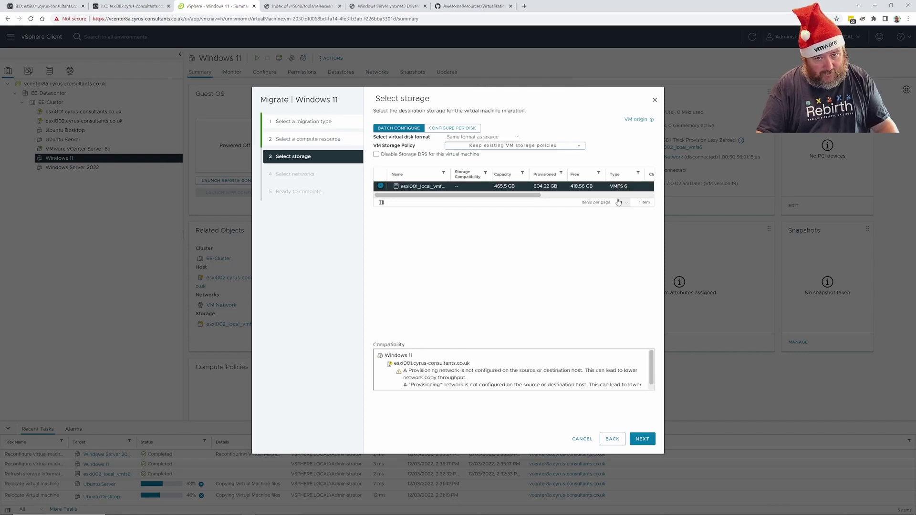
click(650, 442)
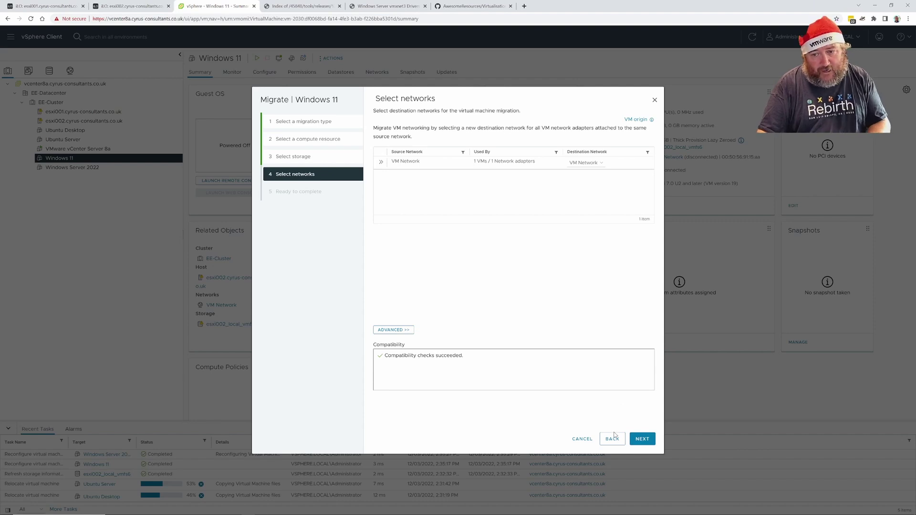
click(583, 439)
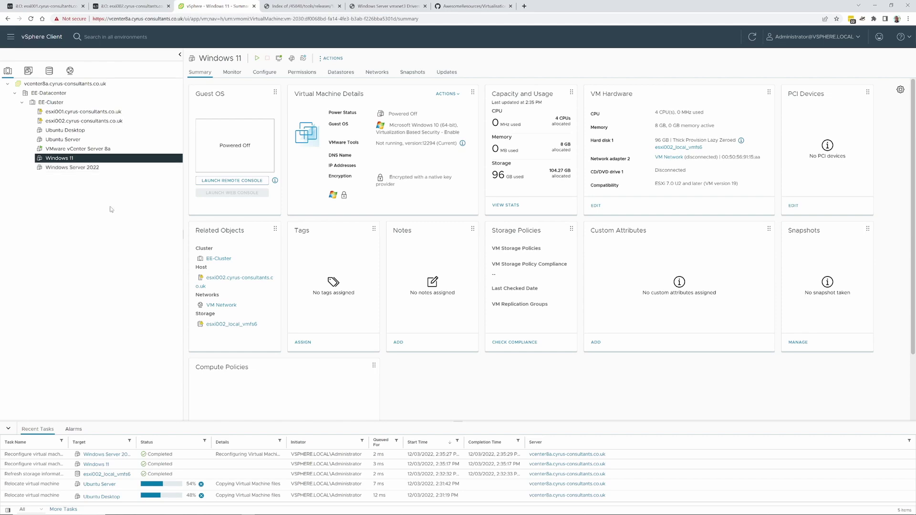
Create the Windows 11 - Test VMXNET3 VM on EE-Cluster with Thin storage policy
click(51, 102)
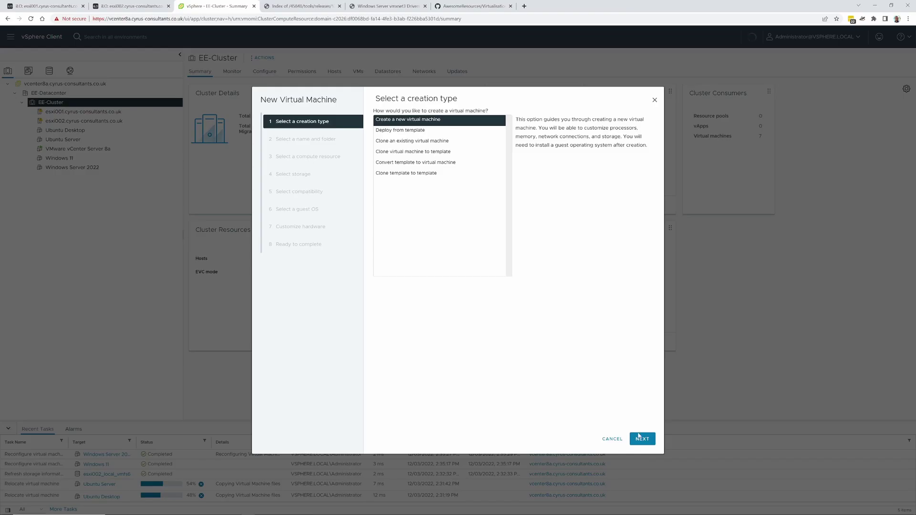
click(643, 438)
click(642, 439)
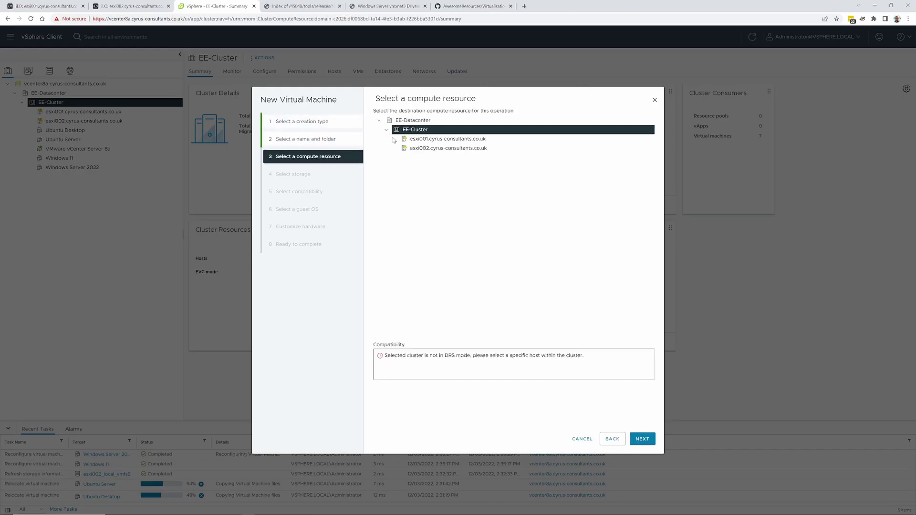
click(643, 439)
click(515, 128)
click(531, 184)
click(642, 439)
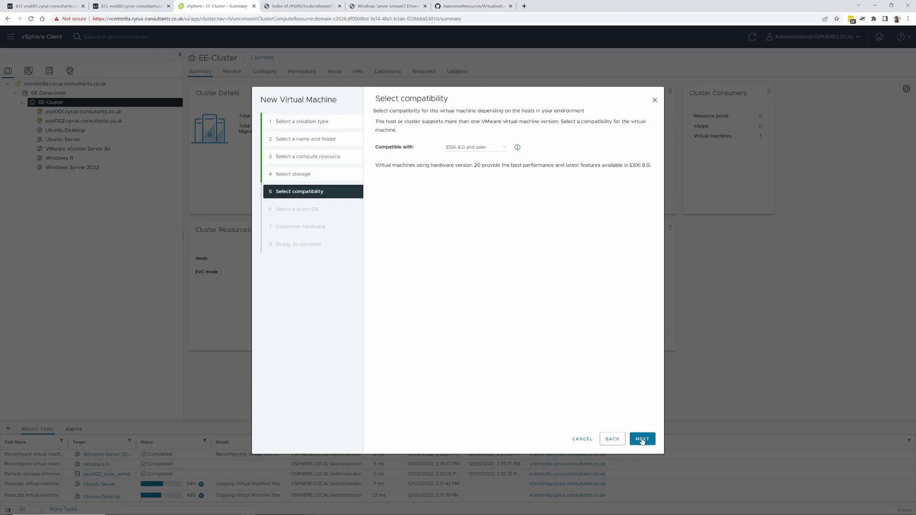
click(643, 439)
click(642, 439)
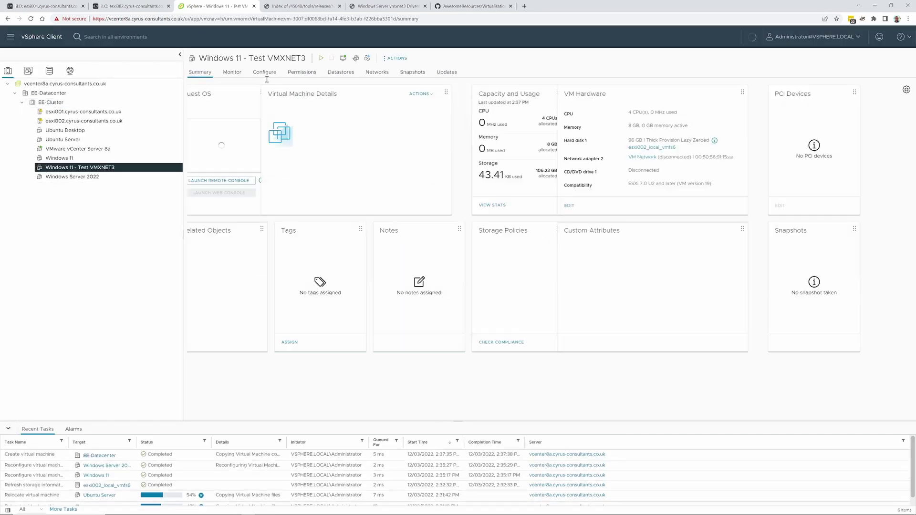
click(396, 58)
Point the Windows 11 test VM's CD/DVD drive at the Windows 11 ISO in isos
click(419, 230)
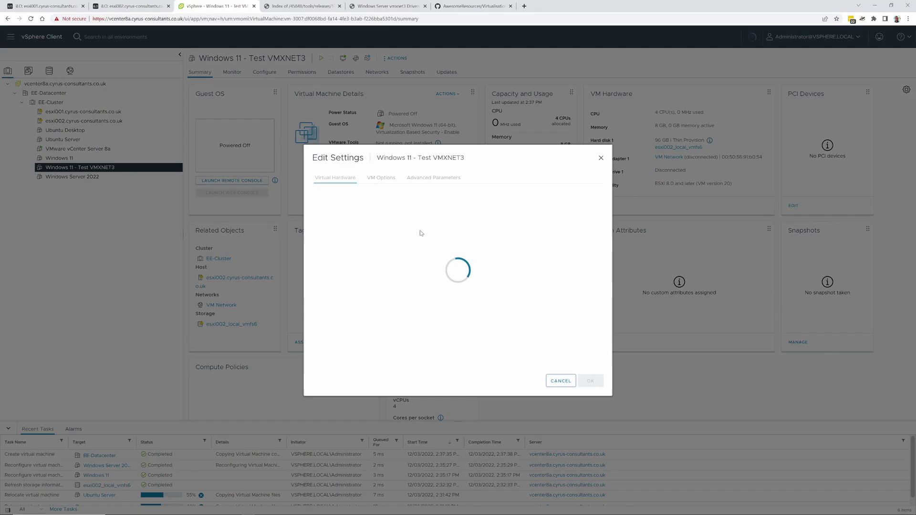
click(421, 280)
click(426, 302)
click(369, 194)
click(465, 158)
click(599, 437)
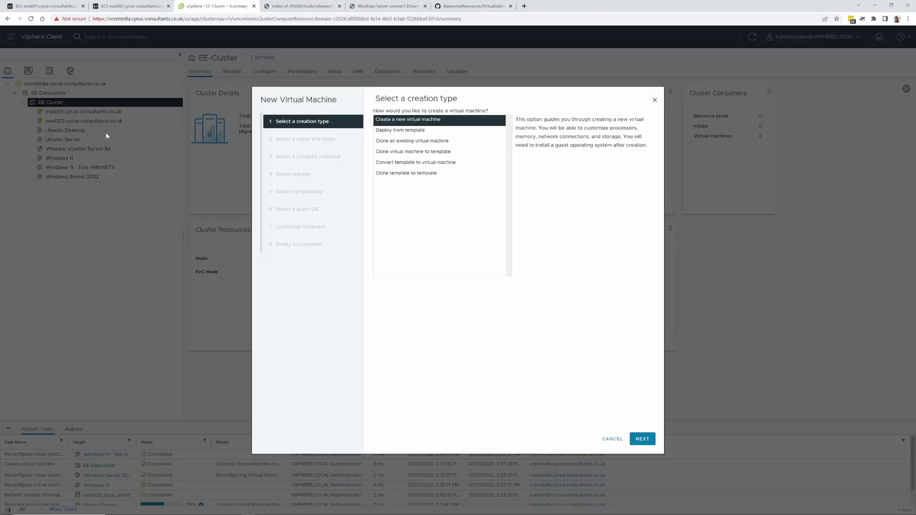
Start the Windows Server 2022 - Test VMXNET3 VM with a specific host and Thin storage
text(Windows Server 2022 - Test VMXNET3)
key(BackSpace)
click(642, 439)
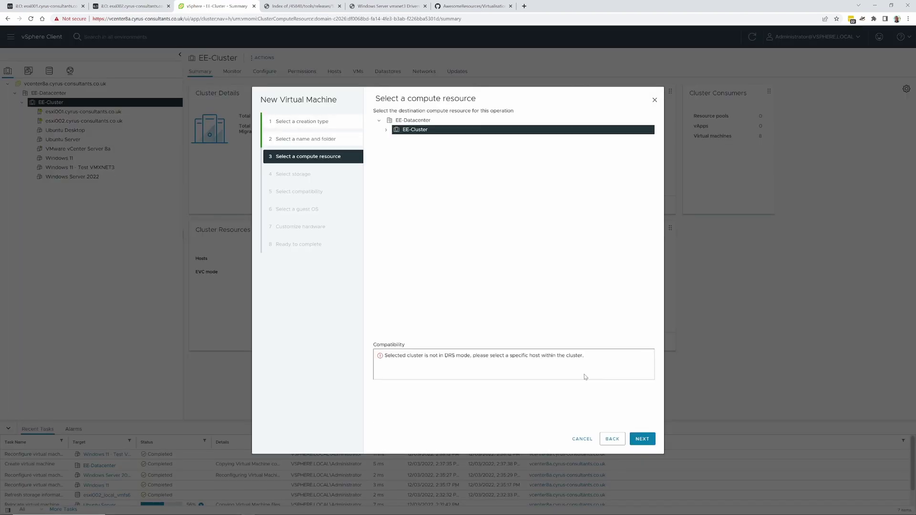
click(389, 130)
click(447, 148)
click(643, 439)
click(515, 128)
click(501, 183)
click(643, 439)
click(642, 439)
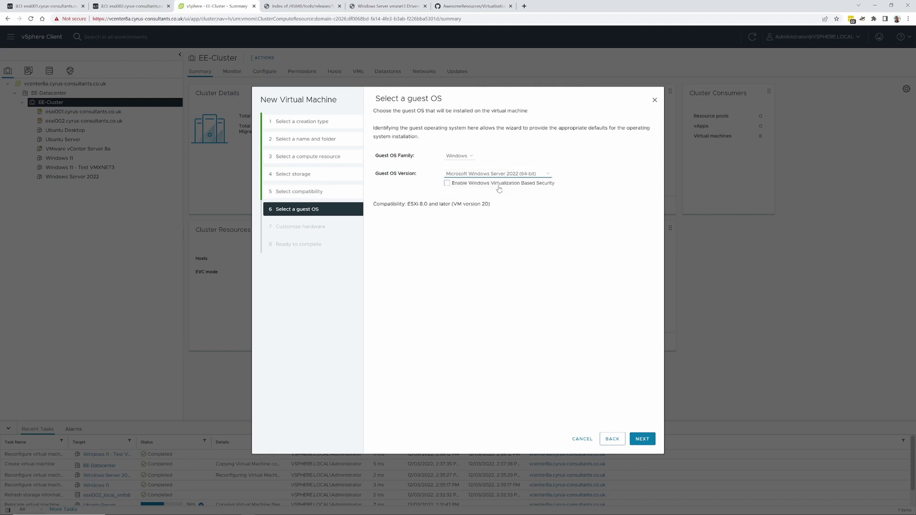
click(643, 439)
Give the Windows Server 2022 test VM 4 CPUs and 8 GB memory, then review disk provisioning
click(401, 212)
click(460, 152)
click(461, 179)
double_click(461, 166)
text(8)
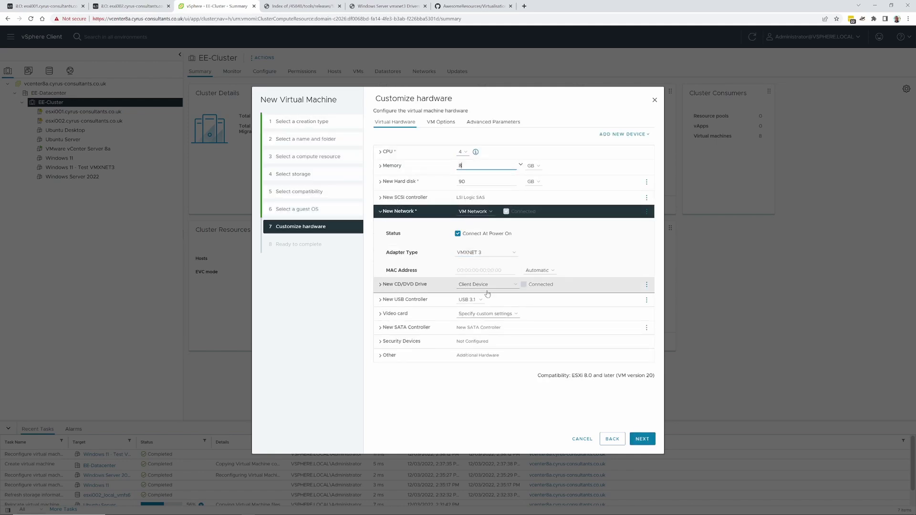
click(641, 441)
click(612, 439)
click(399, 181)
click(493, 259)
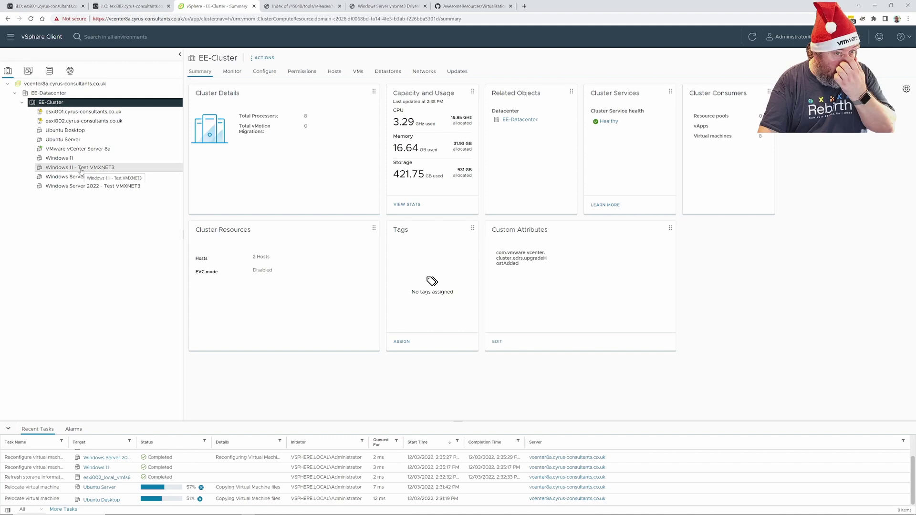
Review Windows 11 - Test VMXNET3's network adapter and hard disk unchanged, then show the Windows Server 2022 VM
click(107, 170)
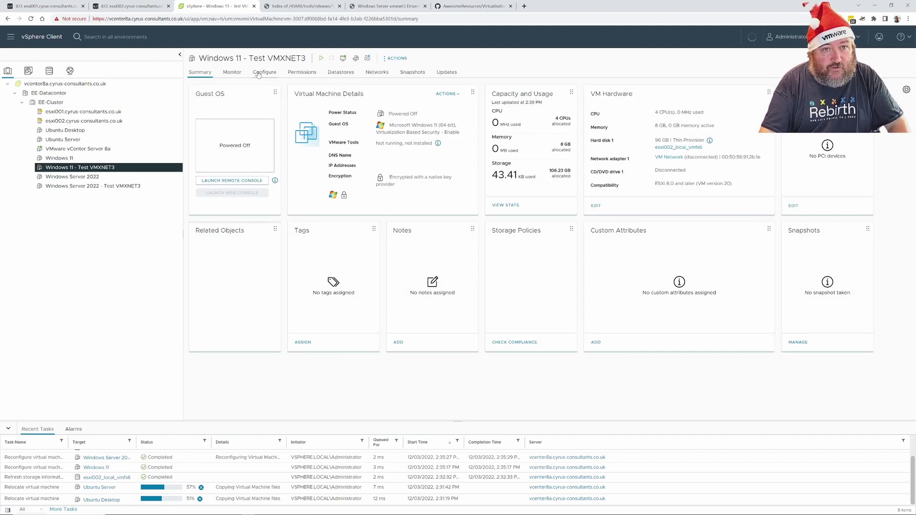
click(396, 60)
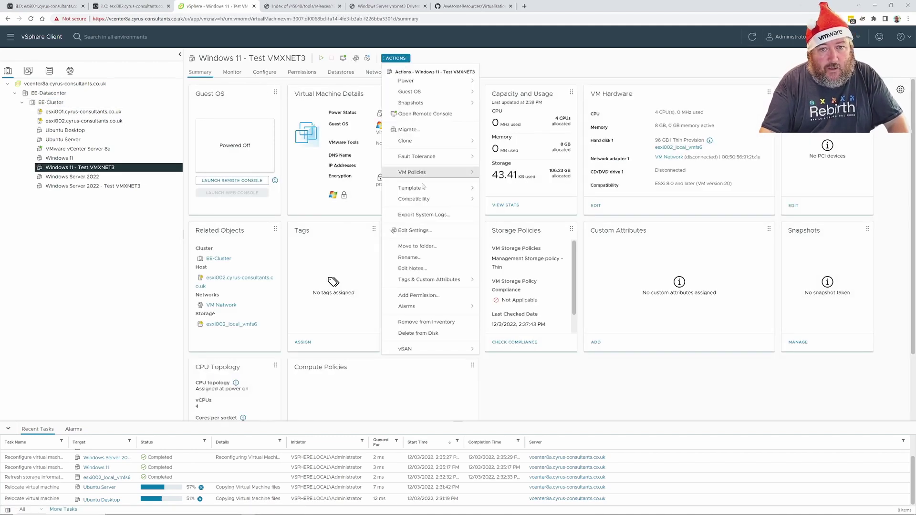
click(416, 231)
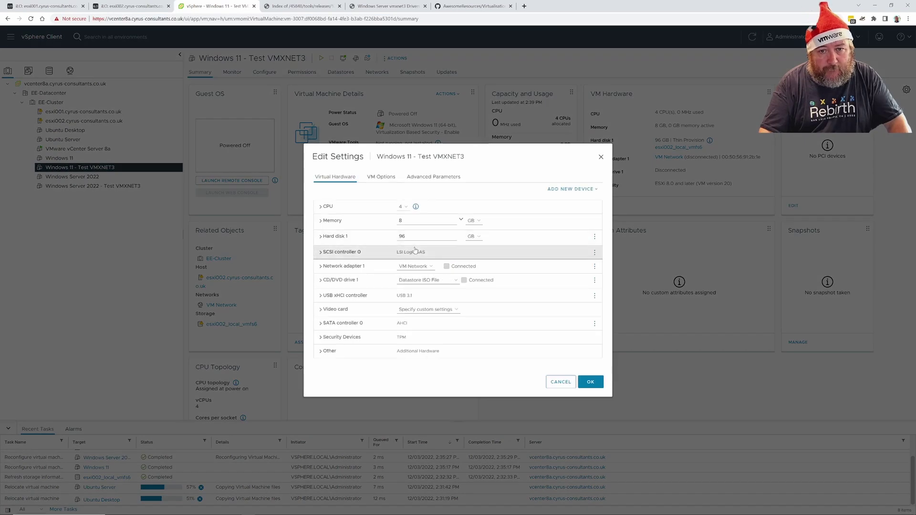
click(335, 268)
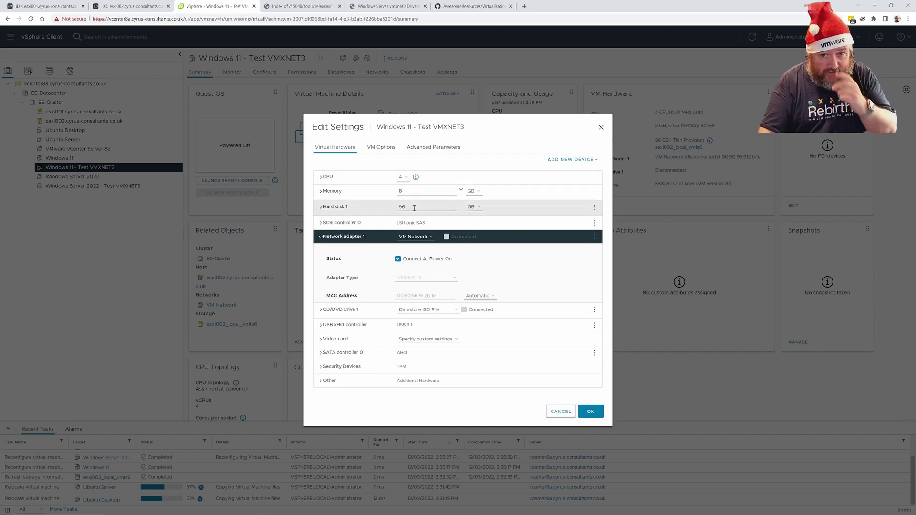
click(321, 208)
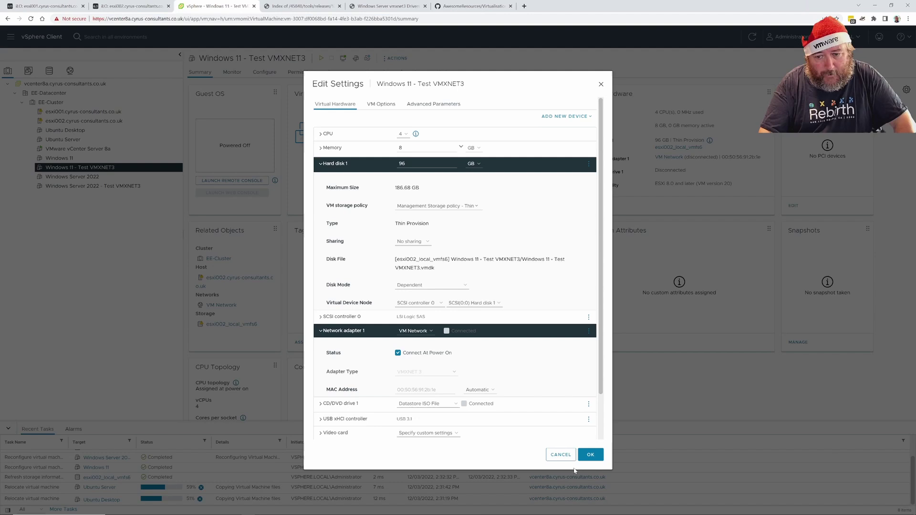
click(559, 455)
click(125, 186)
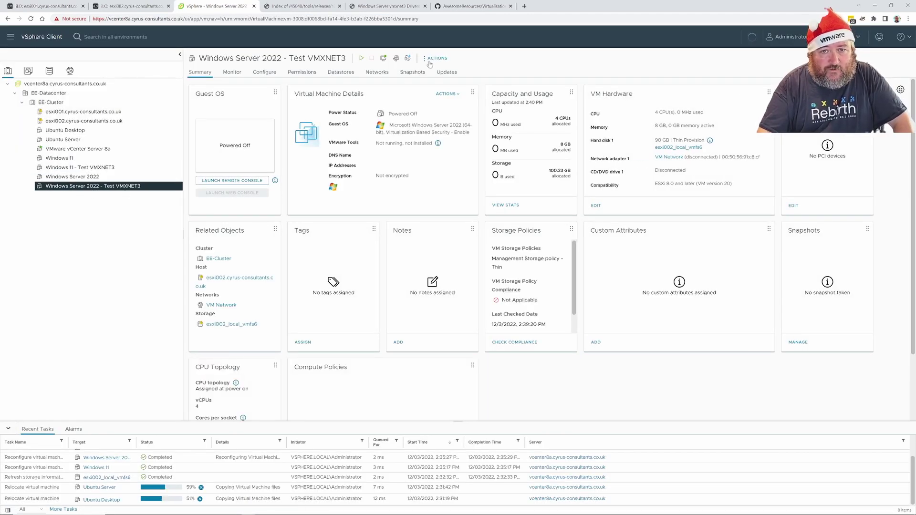
Set CD/DVD drive 1 to the Windows Server ISO in esxi002_local_vmfs6/isos, connected at power on
click(435, 58)
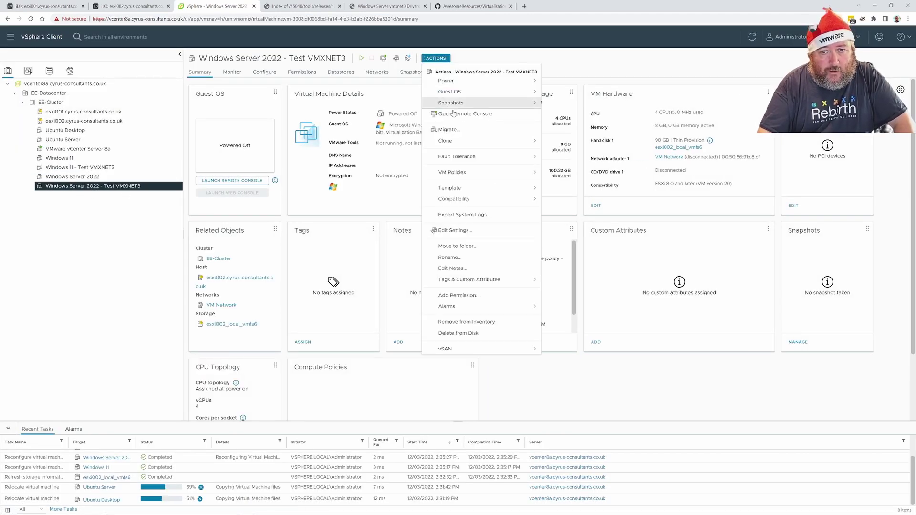
click(456, 230)
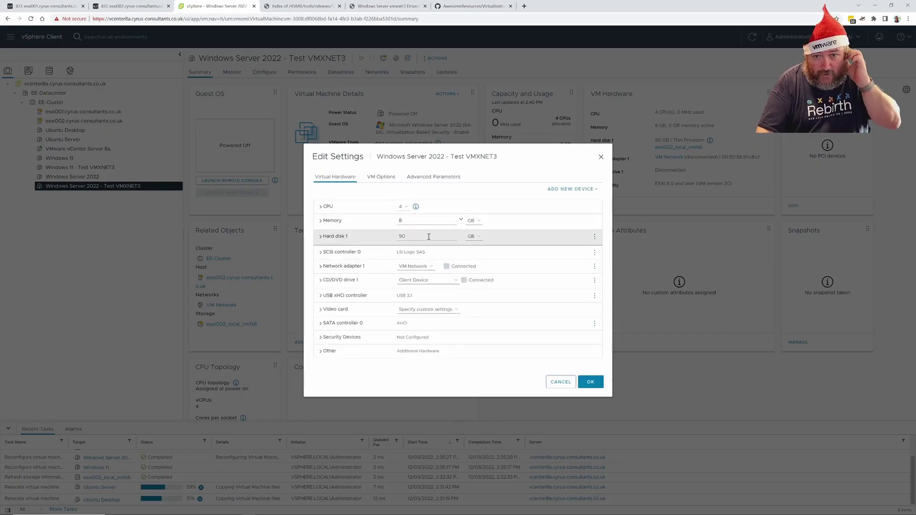
click(324, 266)
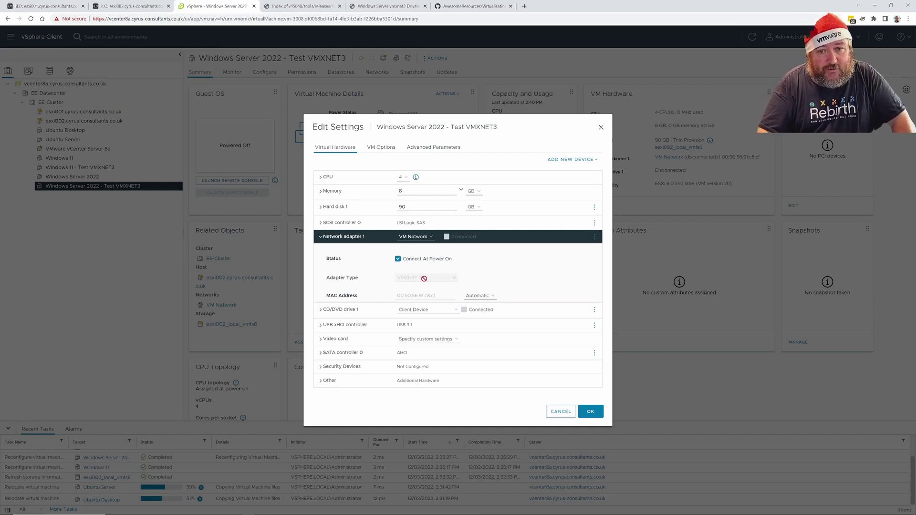
click(443, 313)
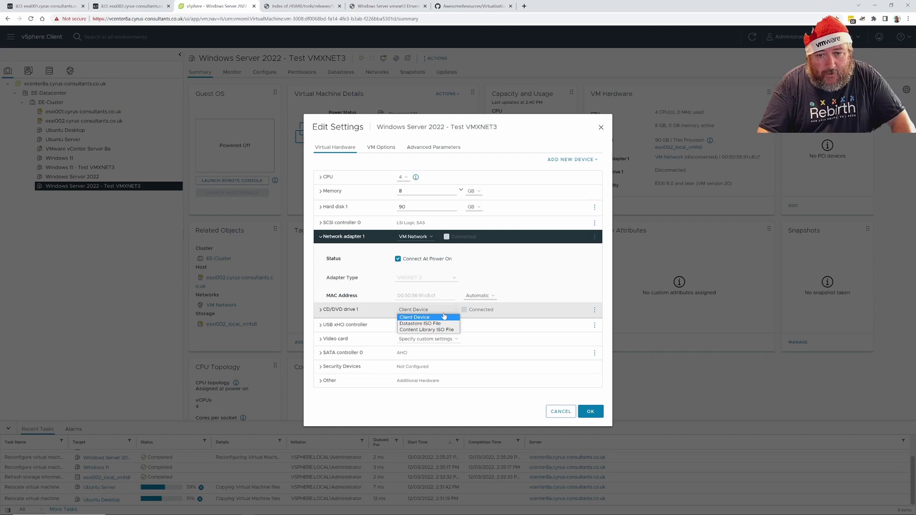
click(438, 324)
double_click(378, 275)
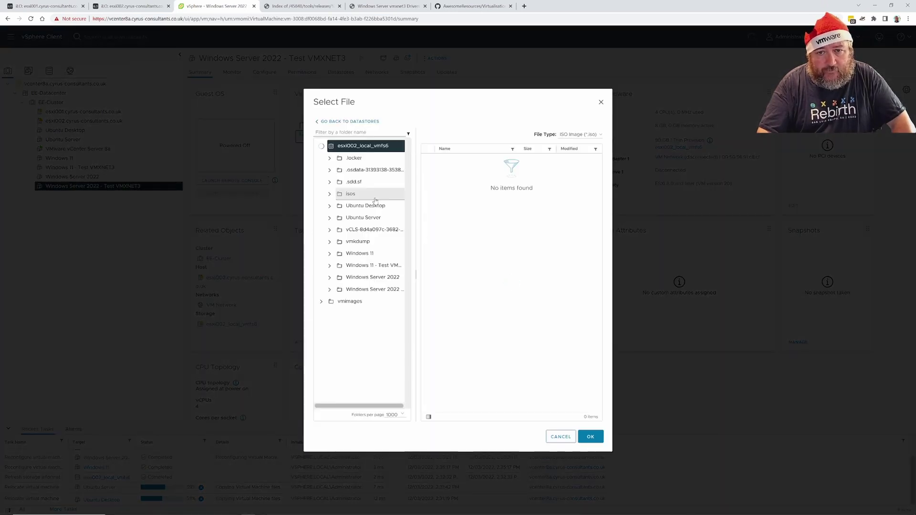
click(356, 196)
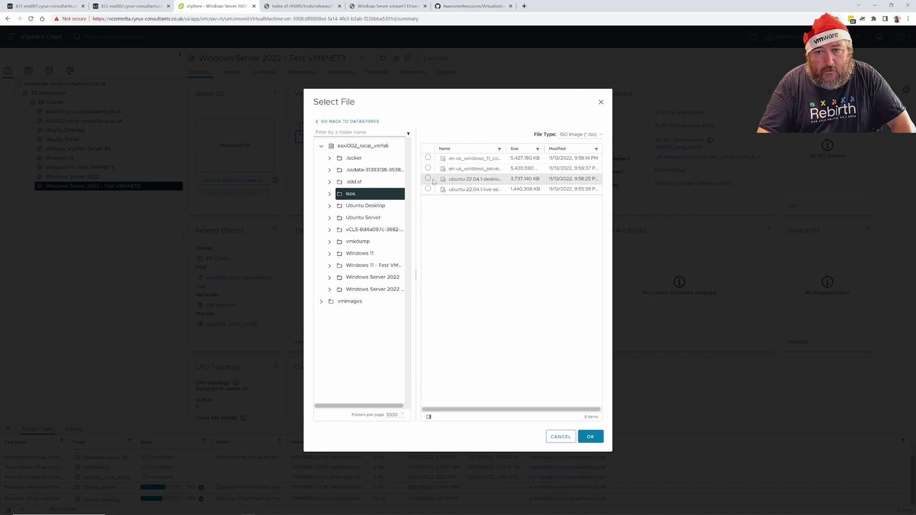
click(429, 168)
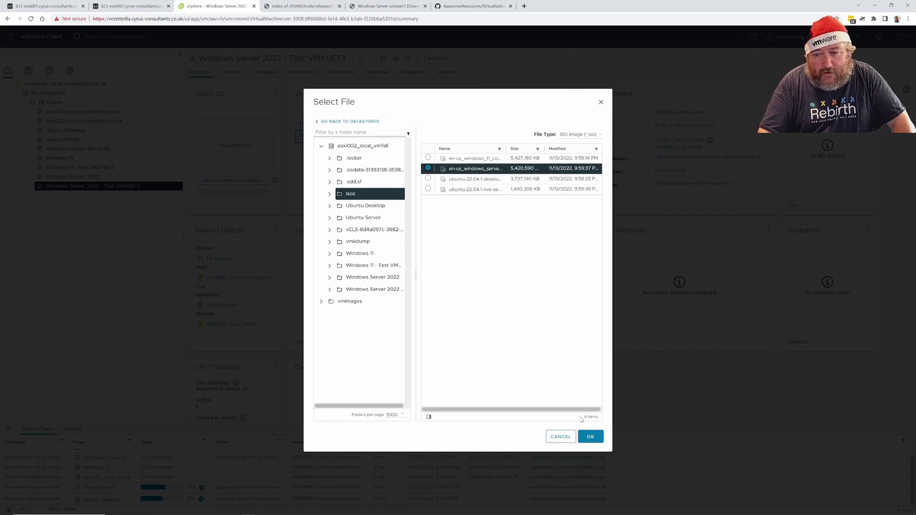
click(590, 437)
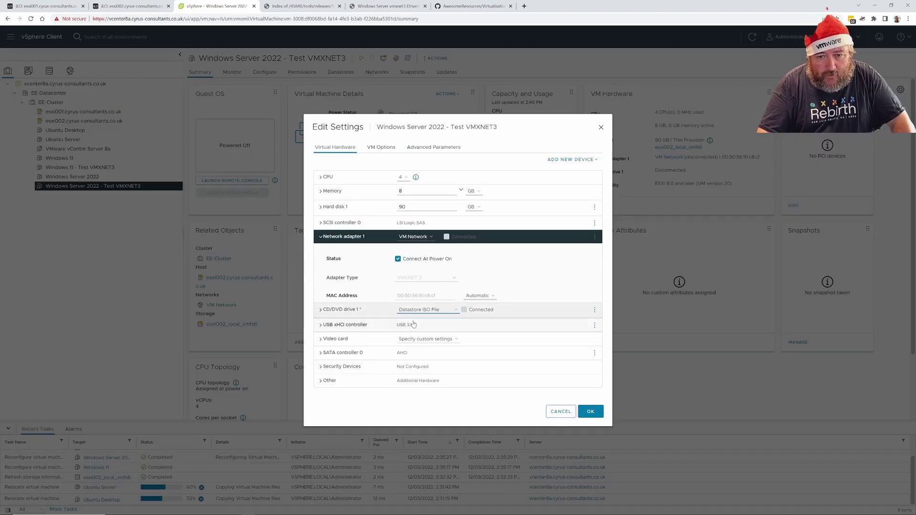
click(319, 313)
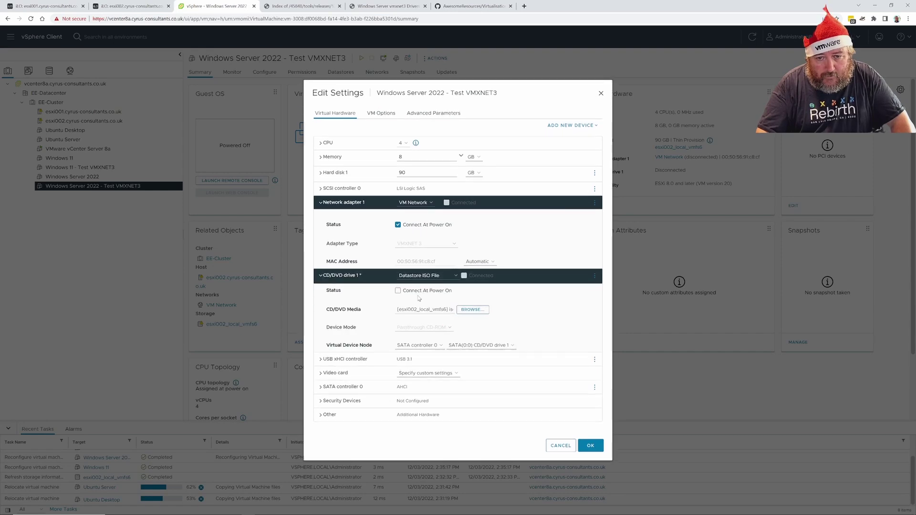
click(398, 291)
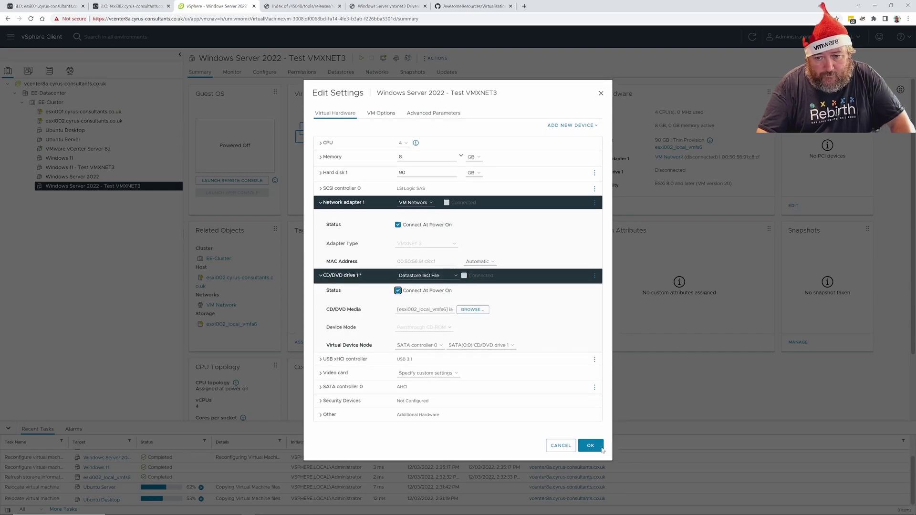
click(602, 449)
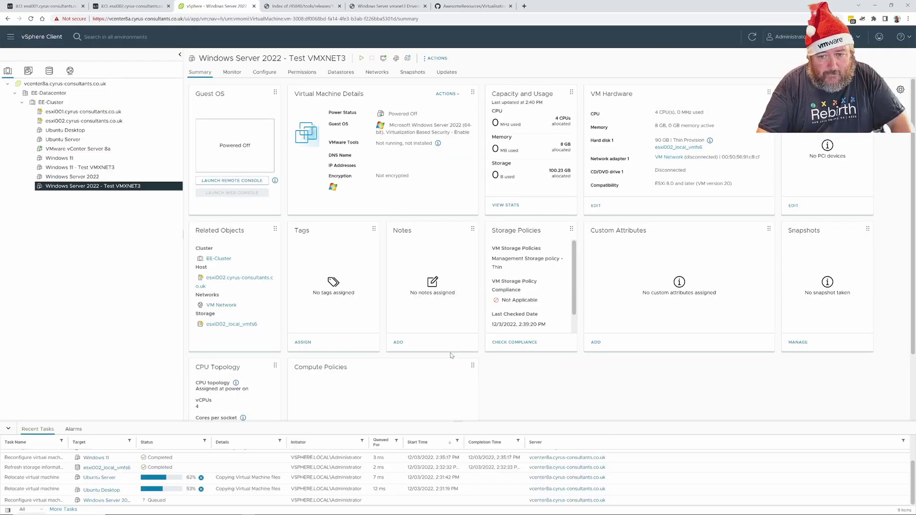
Tick Connect At Power On for Windows 11 - Test VMXNET3's CD/DVD drive 1 and save
click(95, 167)
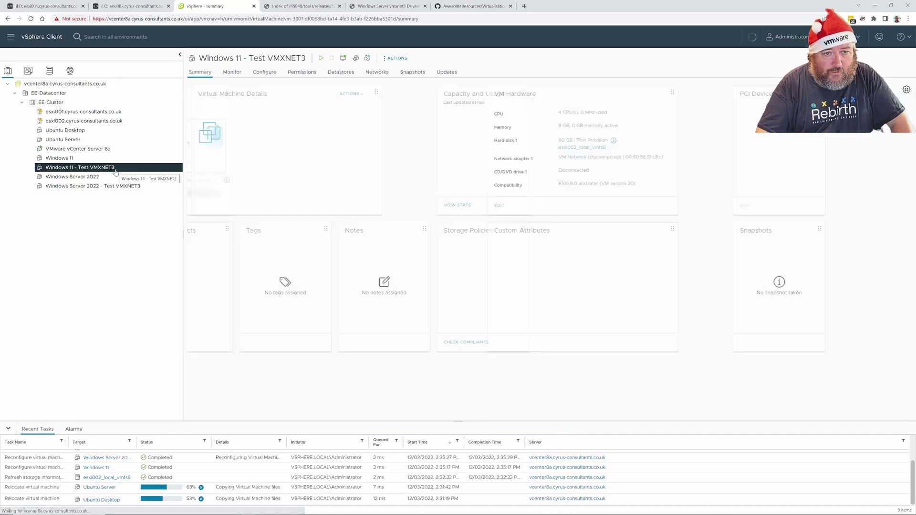
click(397, 58)
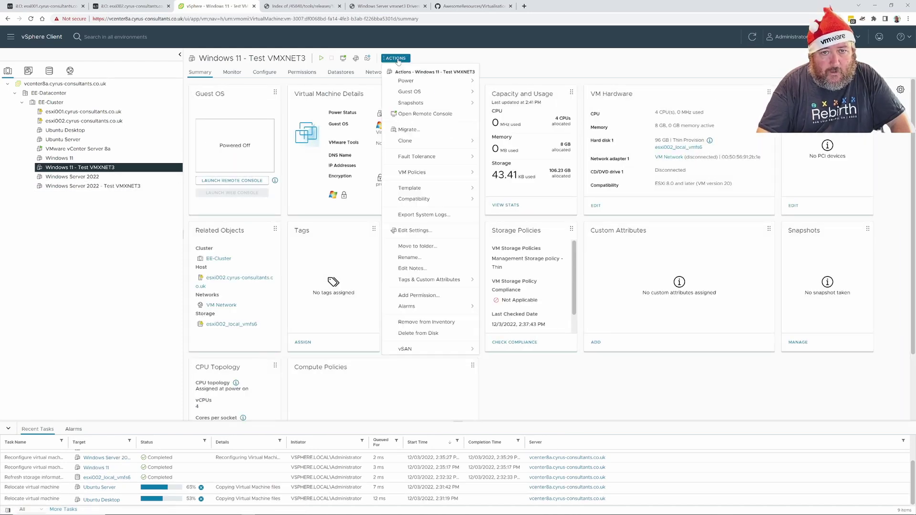
click(416, 231)
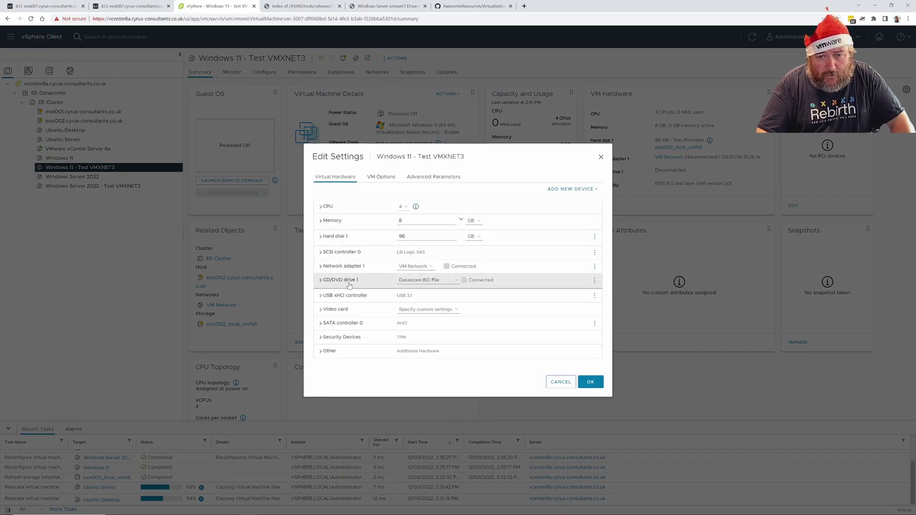
click(349, 283)
click(398, 261)
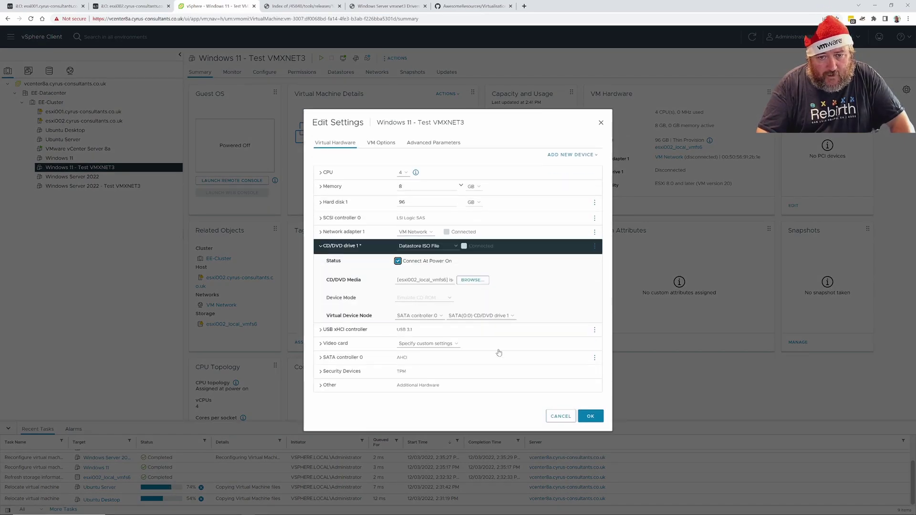
click(591, 417)
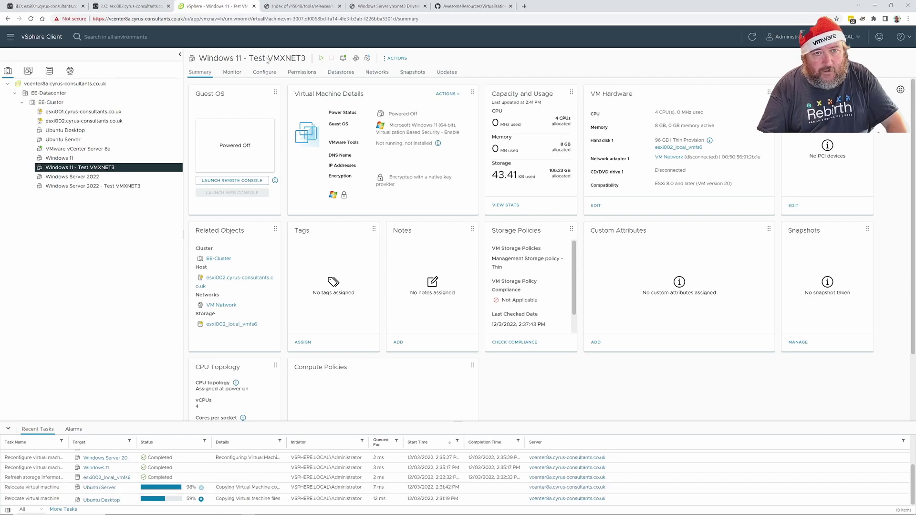
Open esxi002_local_vmfs6 from host esxi002, browse its files, then refresh its summary usage figures
click(91, 121)
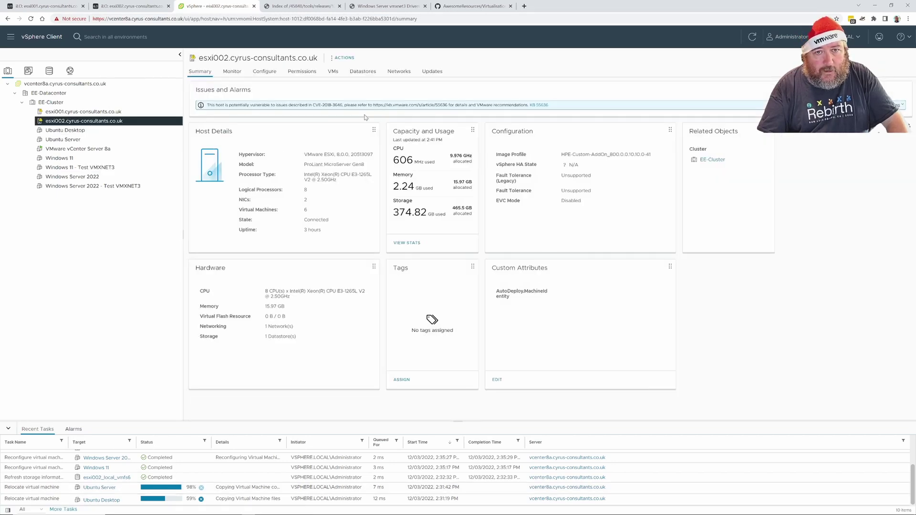
click(360, 73)
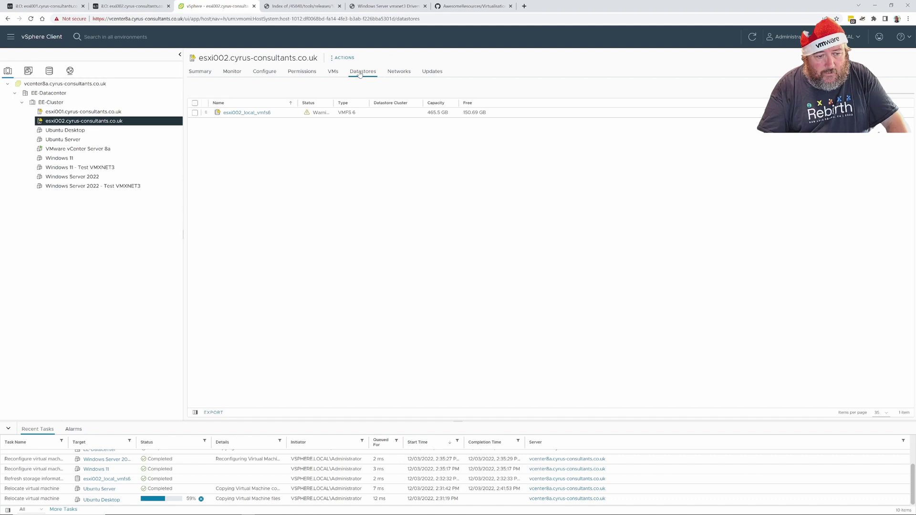
click(235, 112)
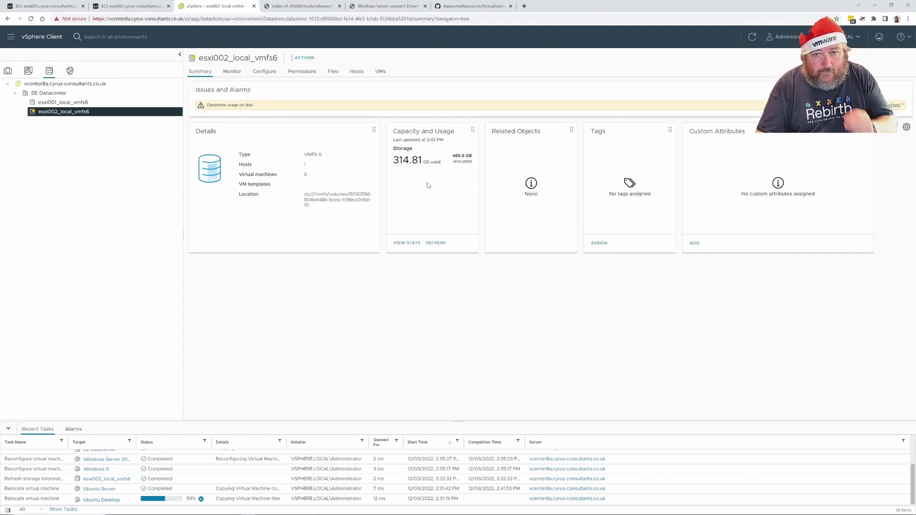
click(306, 59)
click(321, 96)
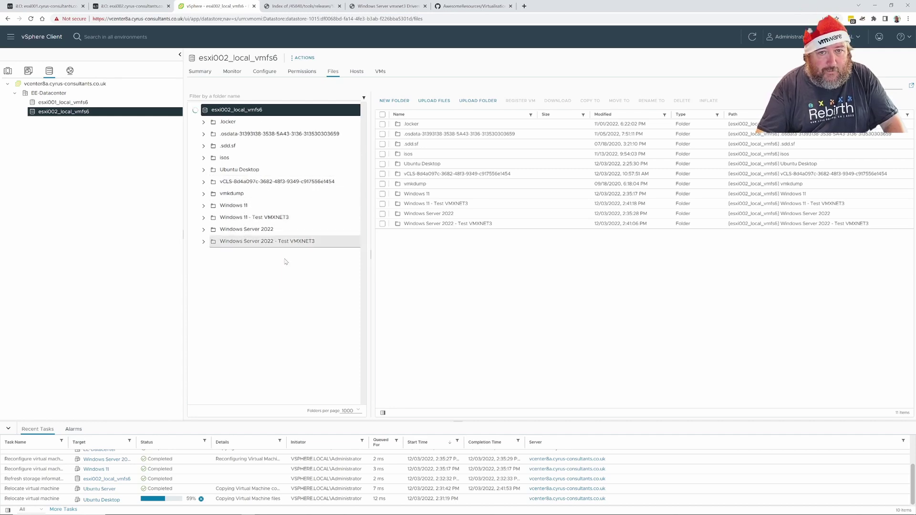
click(201, 72)
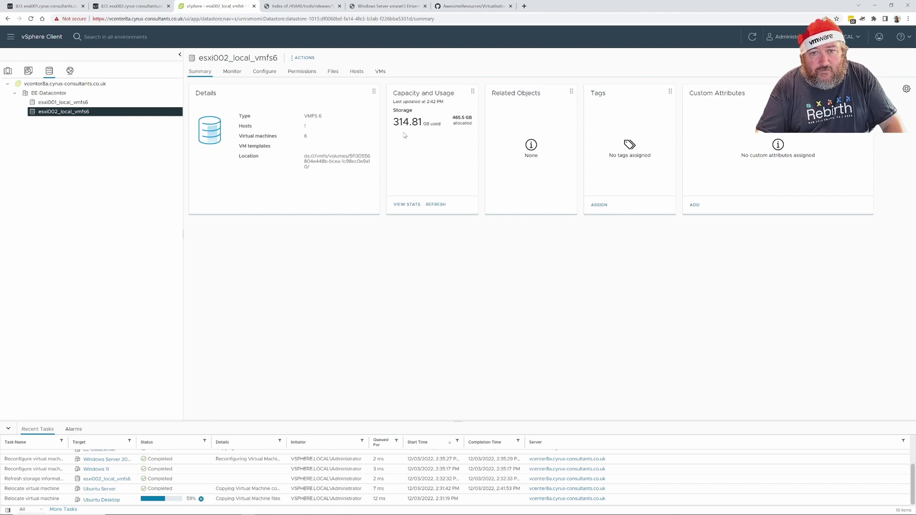
click(437, 204)
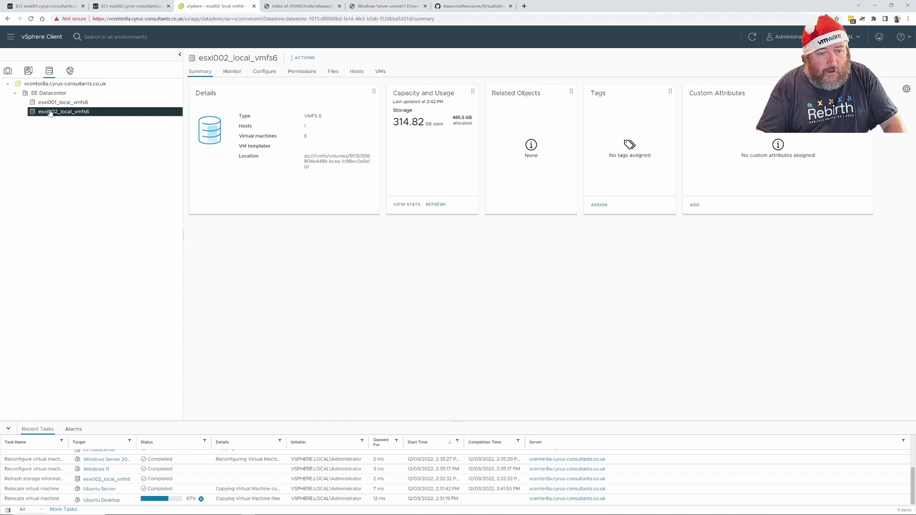
Power on the Windows 11 - Test VMXNET3 VM from its Actions menu
click(8, 72)
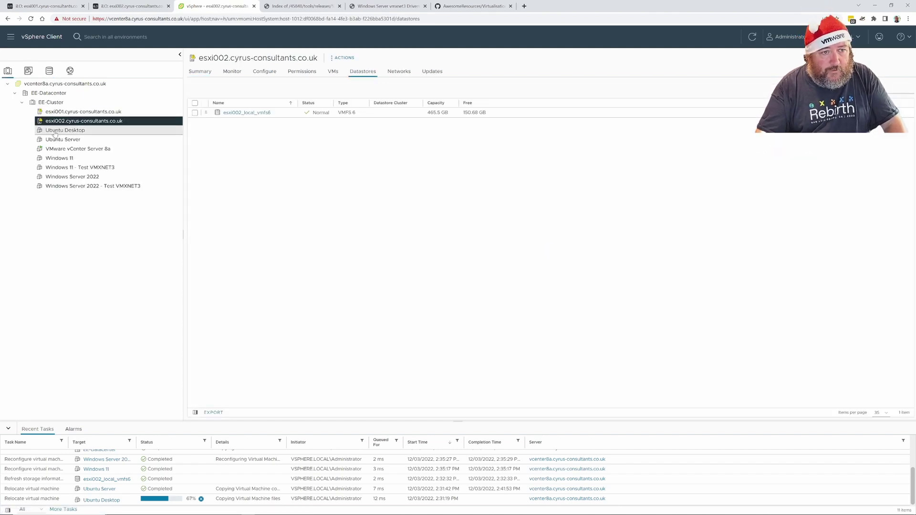
click(87, 169)
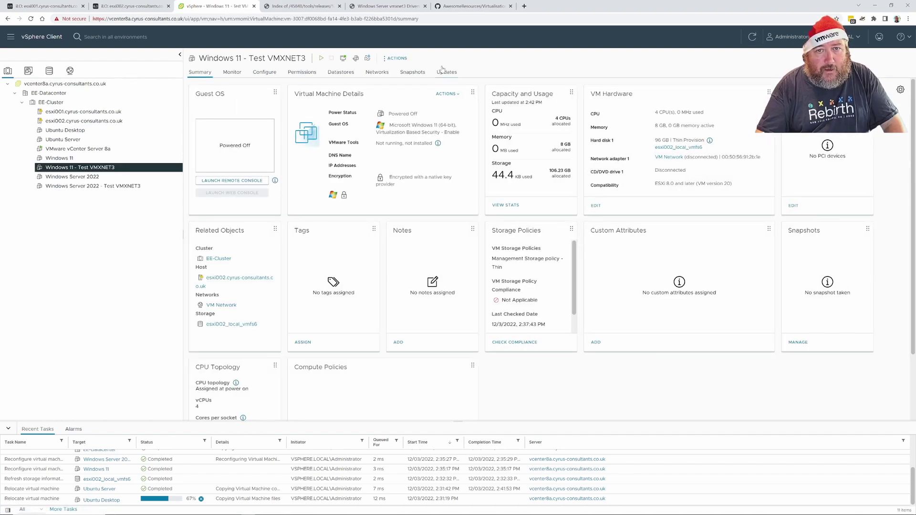
click(402, 60)
mouse_move(411, 81)
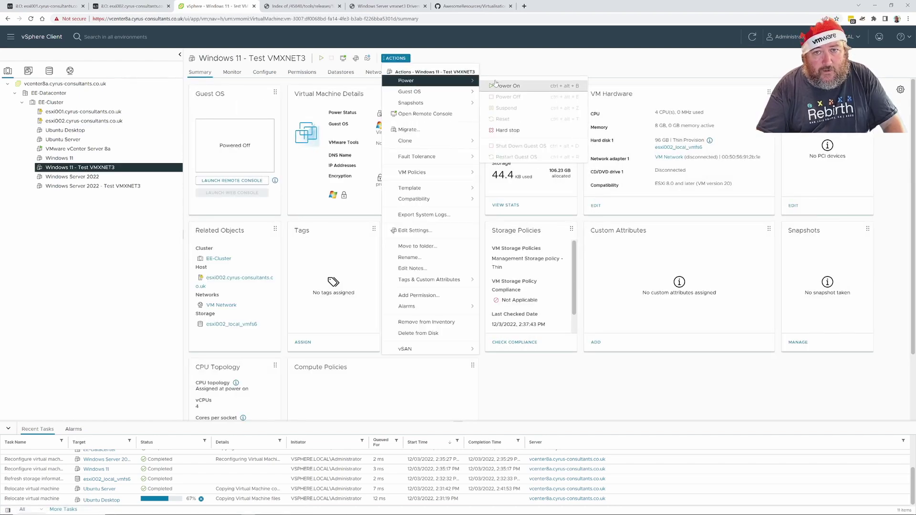
click(503, 89)
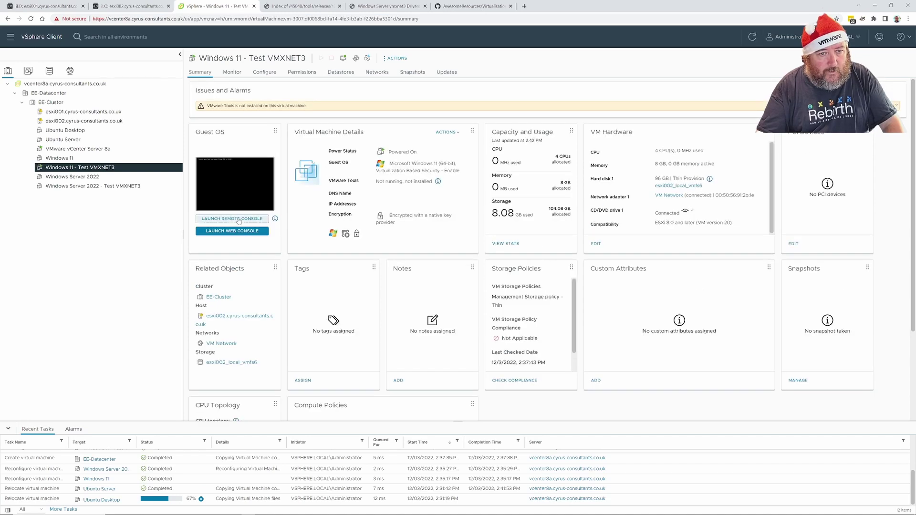
Decline the VMRC remote console, close its empty tab, and launch the web console instead
click(239, 221)
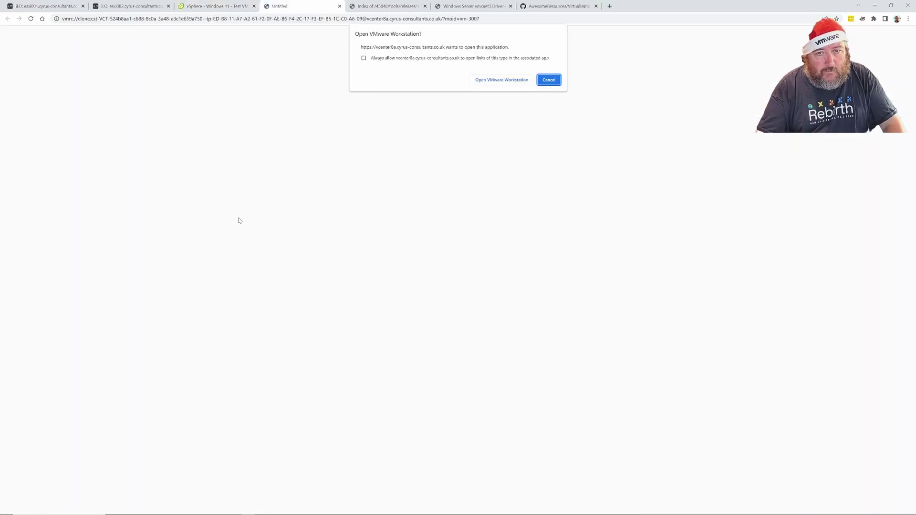
click(549, 79)
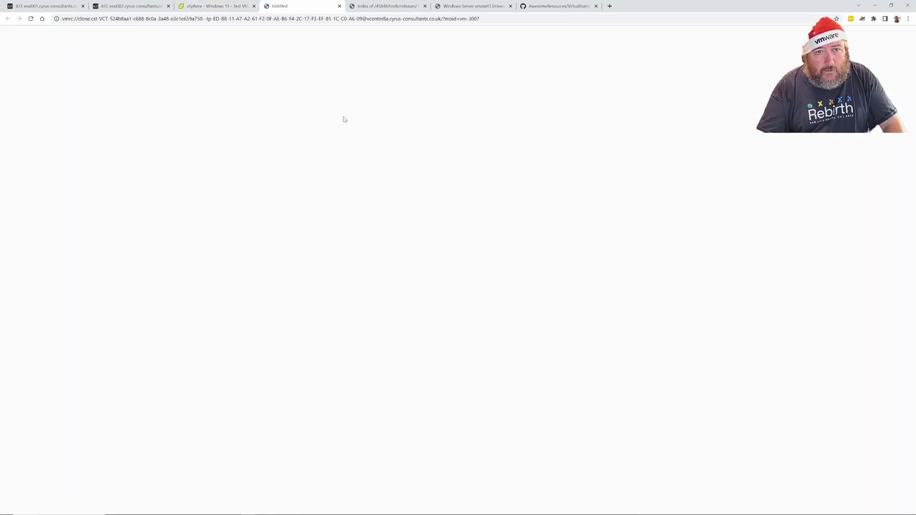
click(340, 5)
click(241, 231)
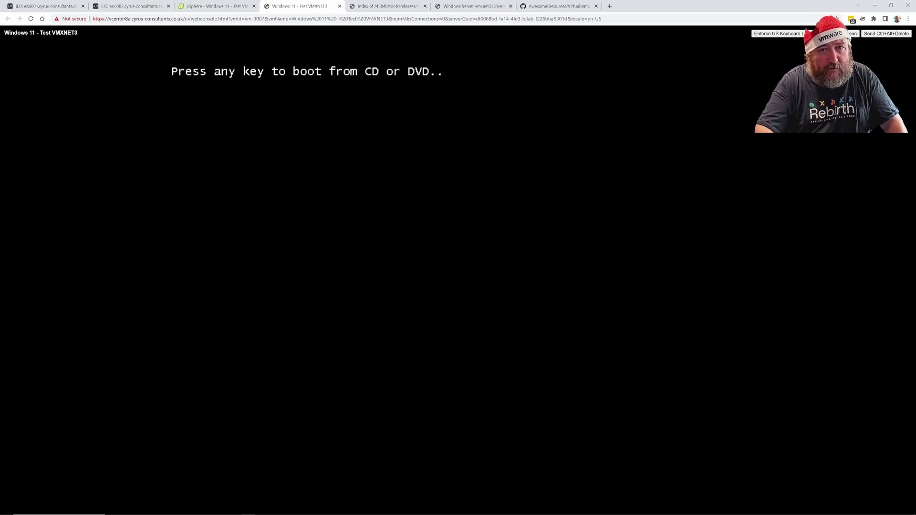
Boot the VM from the install DVD at the prompt, then switch to the vSphere tab
key(Return)
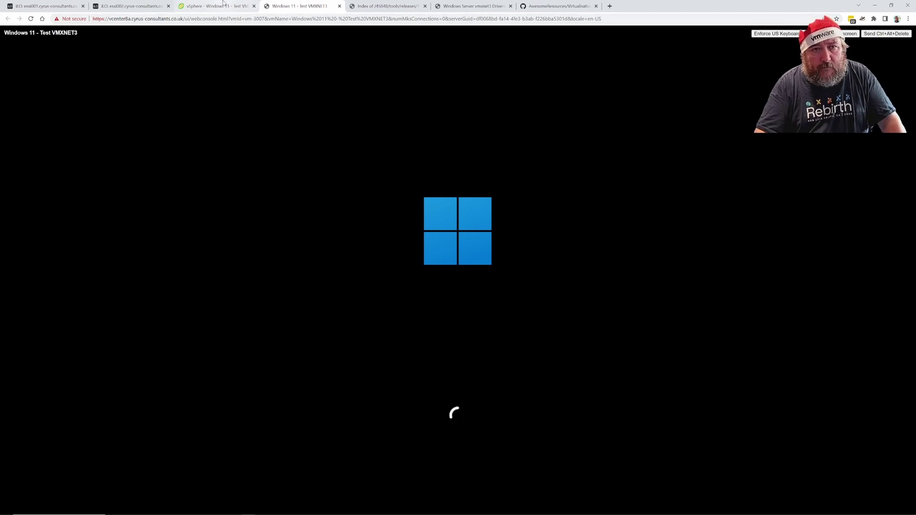
click(203, 4)
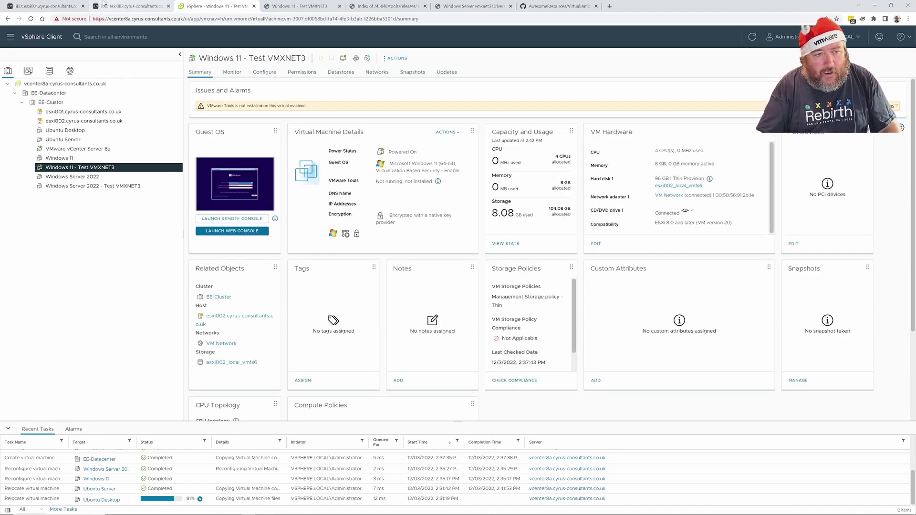
Set Windows Setup's time and currency format to English (United Kingdom) and continue
click(282, 8)
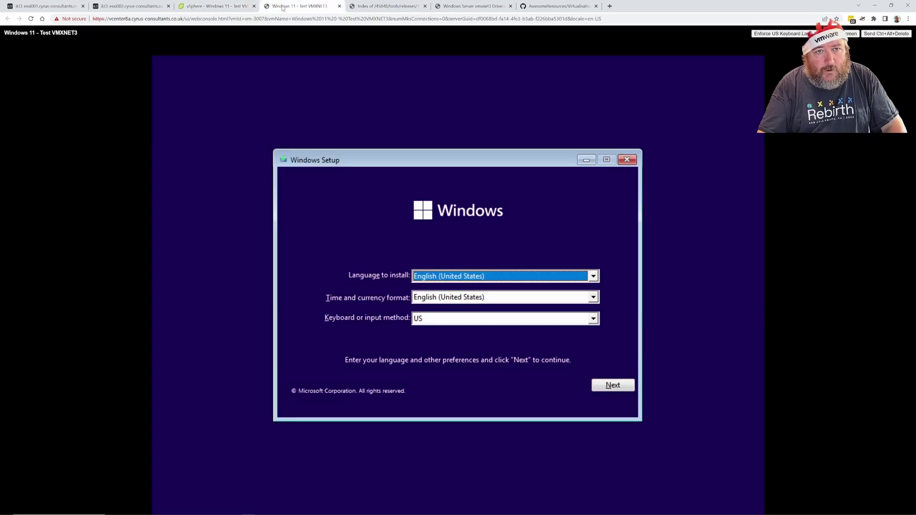
click(593, 298)
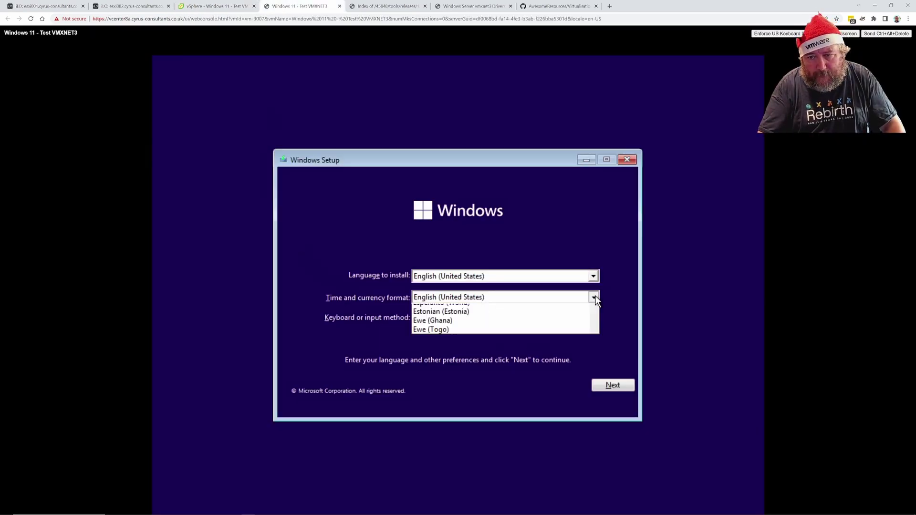
click(595, 301)
click(595, 301)
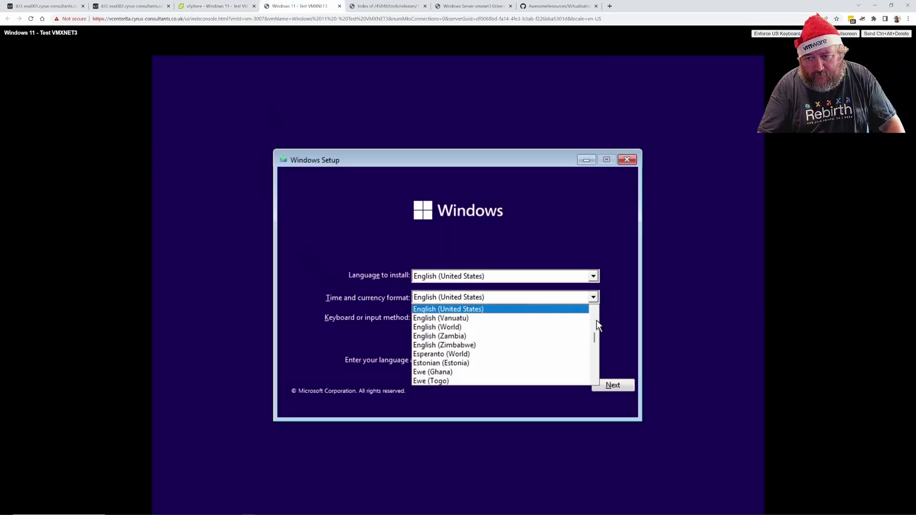
scroll(543, 320, up, 1)
click(533, 336)
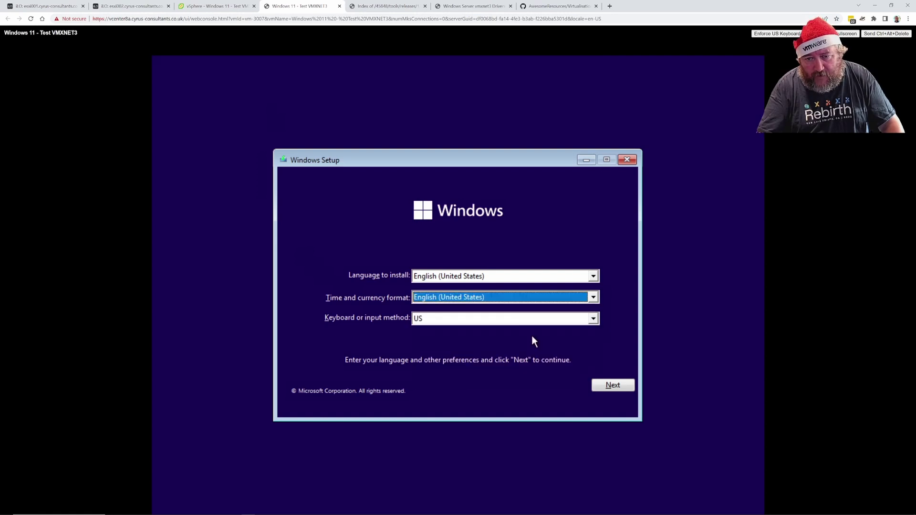
click(573, 299)
scroll(545, 329, up, 1)
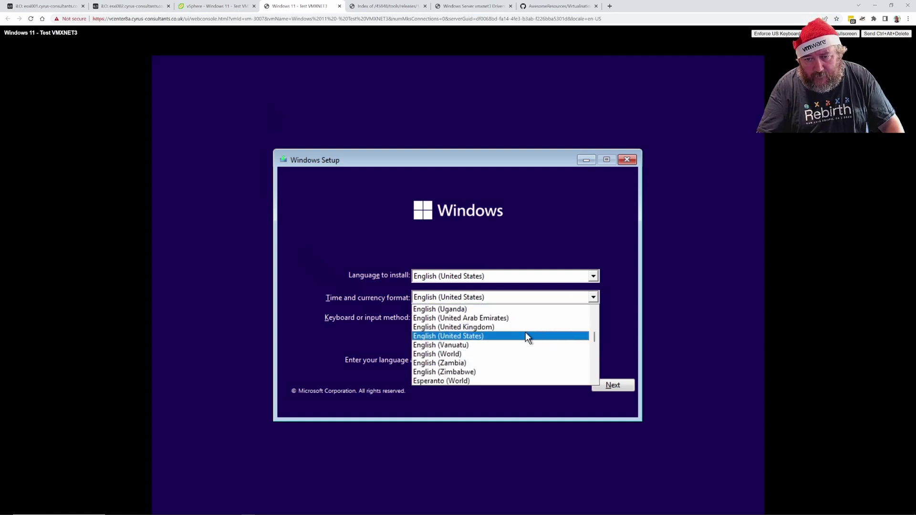
click(525, 328)
click(603, 386)
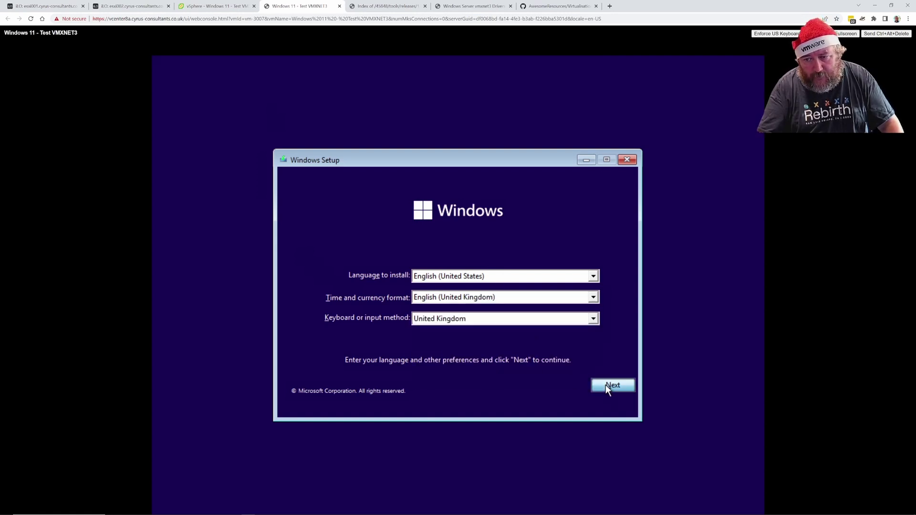
Start the Windows 11 installation, checking the VM's vSphere summary in between
click(471, 290)
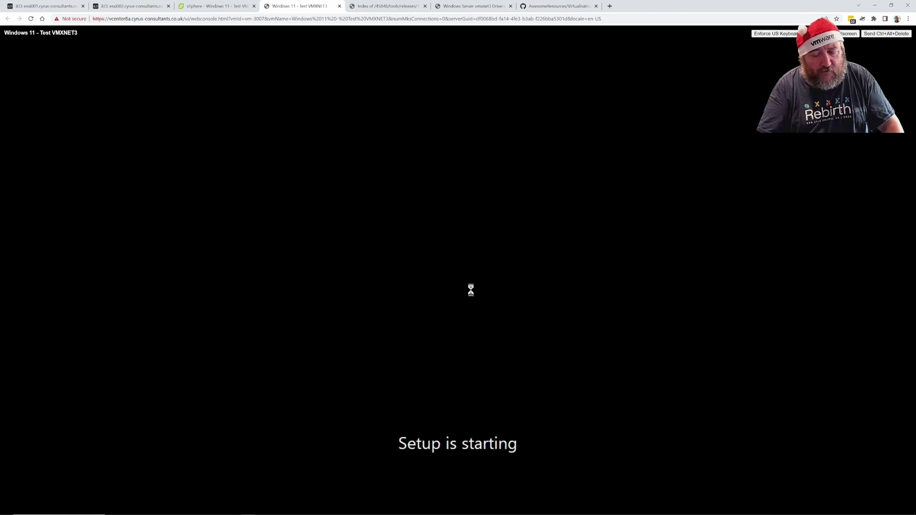
click(215, 6)
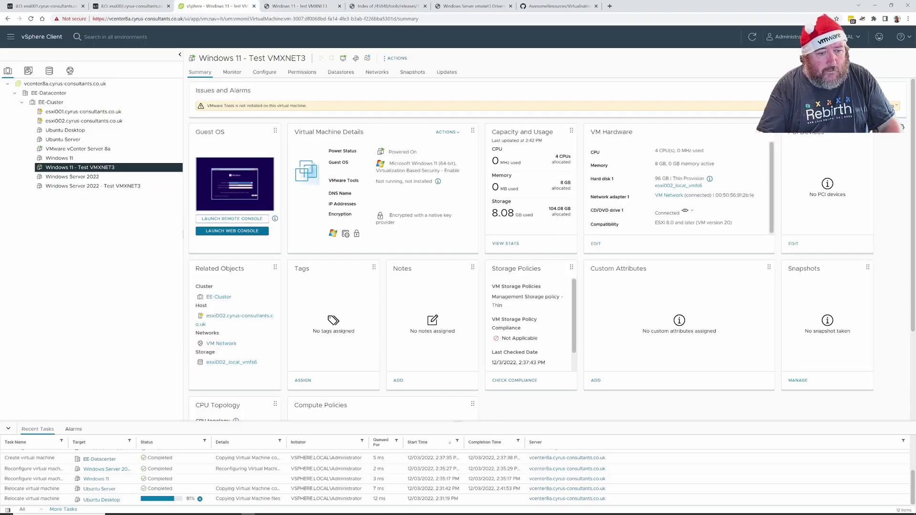
click(312, 6)
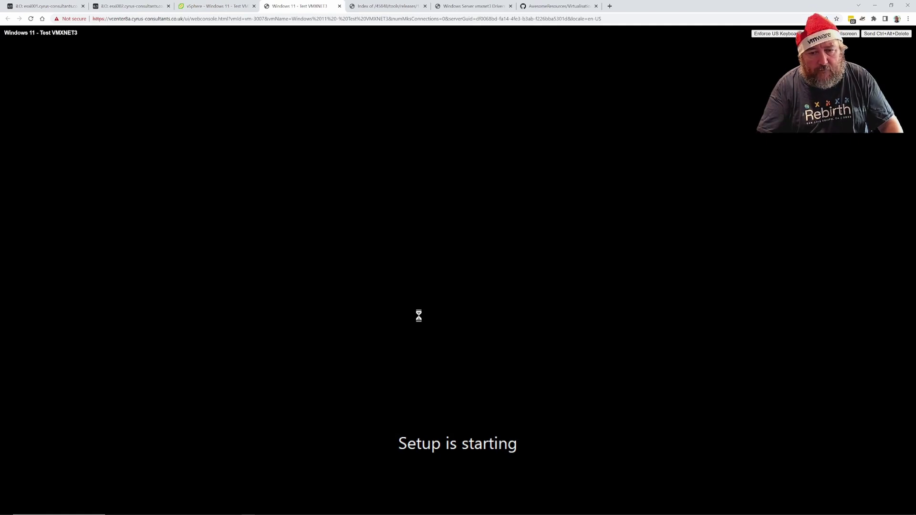
click(219, 6)
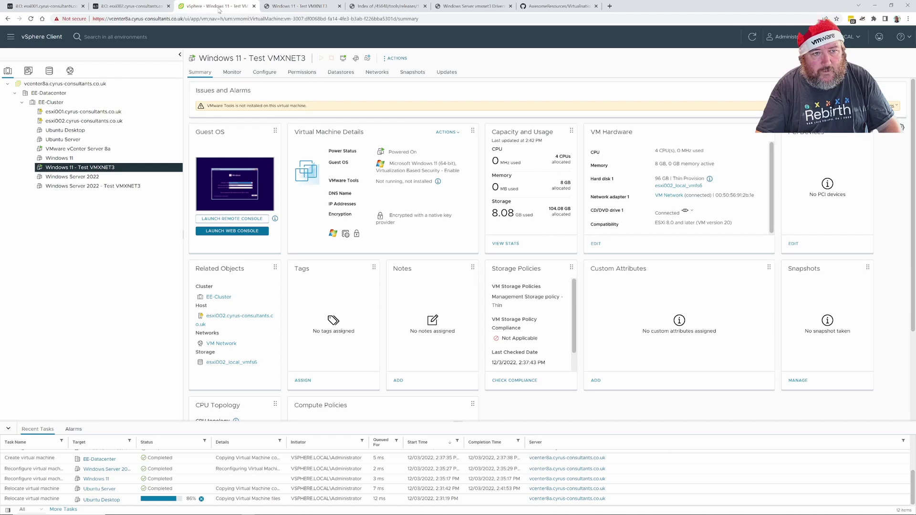
click(306, 7)
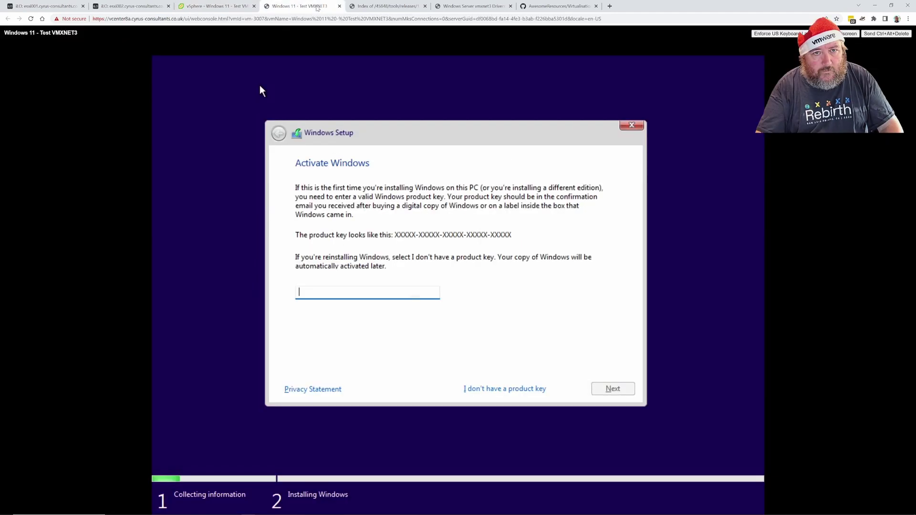
Skip the product key, choose Windows 11 Education, and accept the licence terms
click(519, 389)
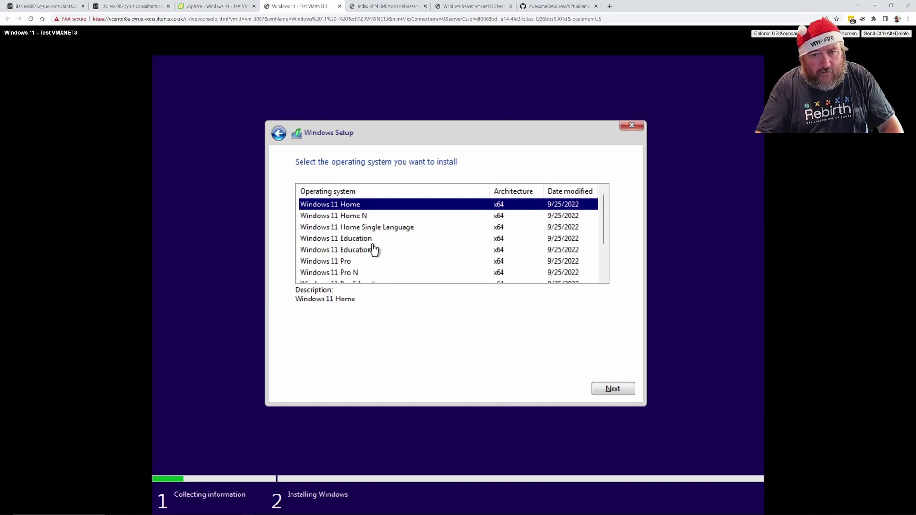
click(375, 239)
click(607, 389)
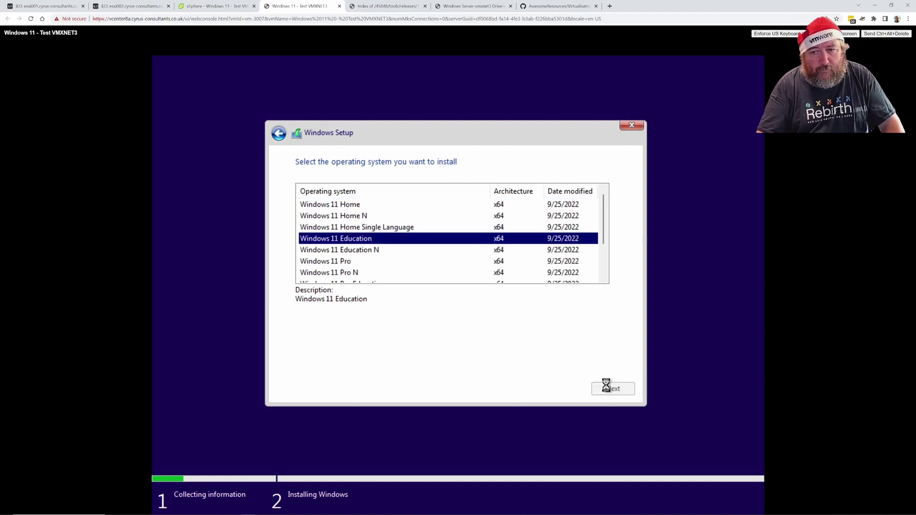
click(423, 366)
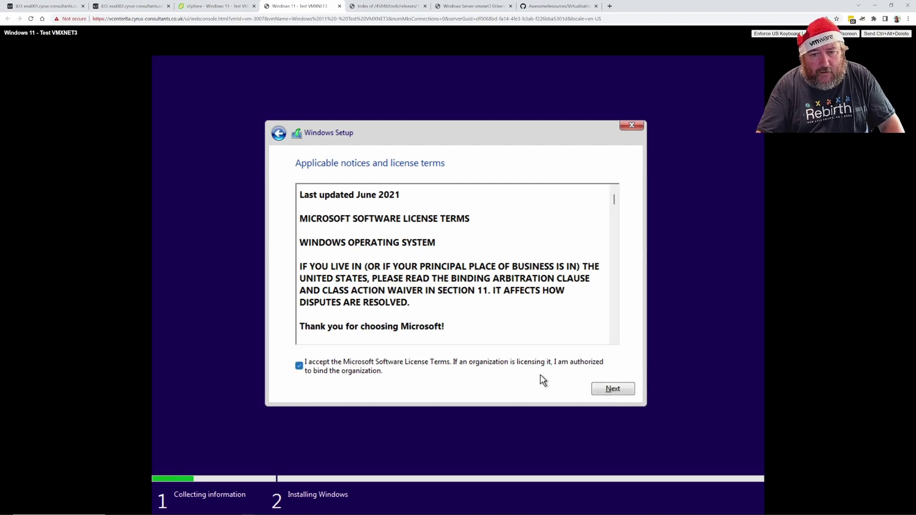
click(614, 388)
Choose a Custom install onto the 96 GB unallocated Drive 0, then return to vSphere
click(486, 261)
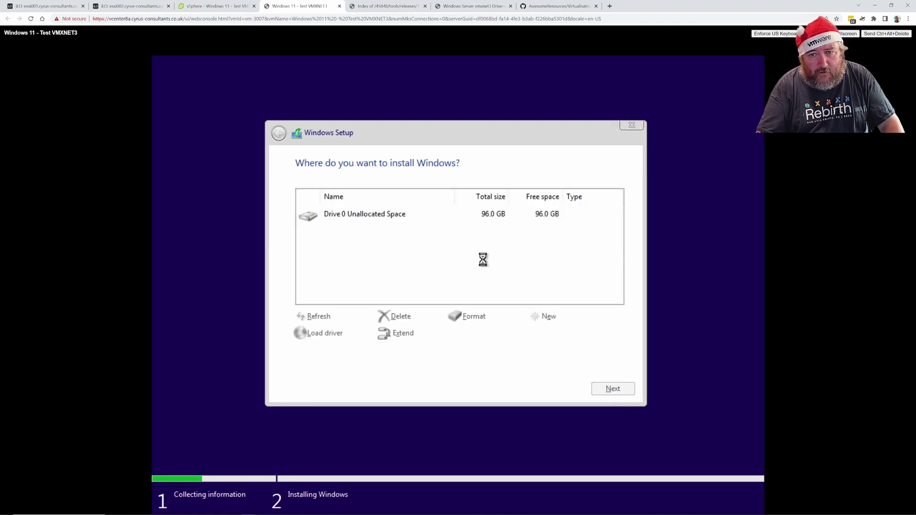
click(604, 388)
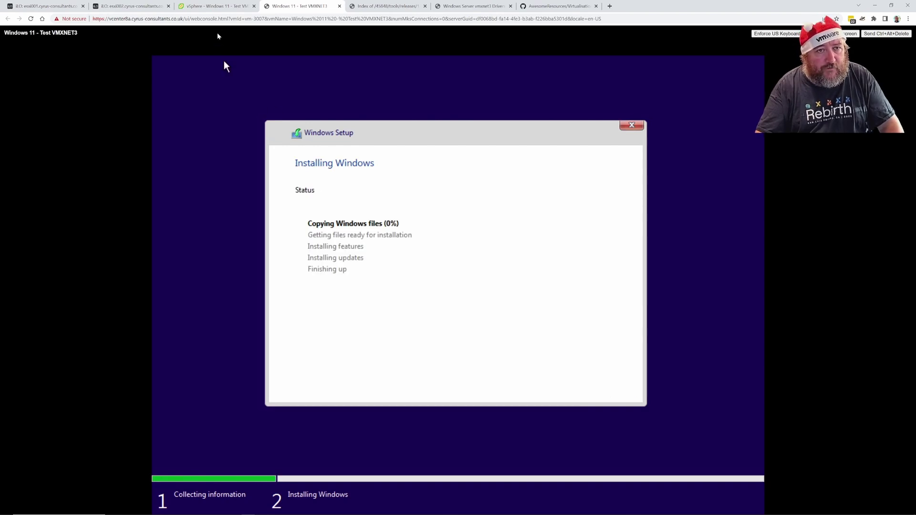
click(212, 6)
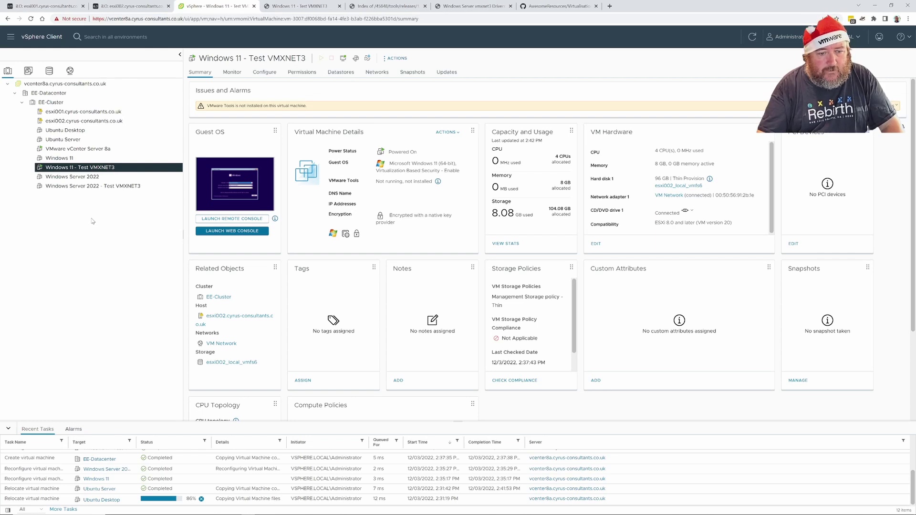
Power on Windows Server 2022 - Test VMXNET3, boot it from DVD in the web console, return to vSphere
click(97, 187)
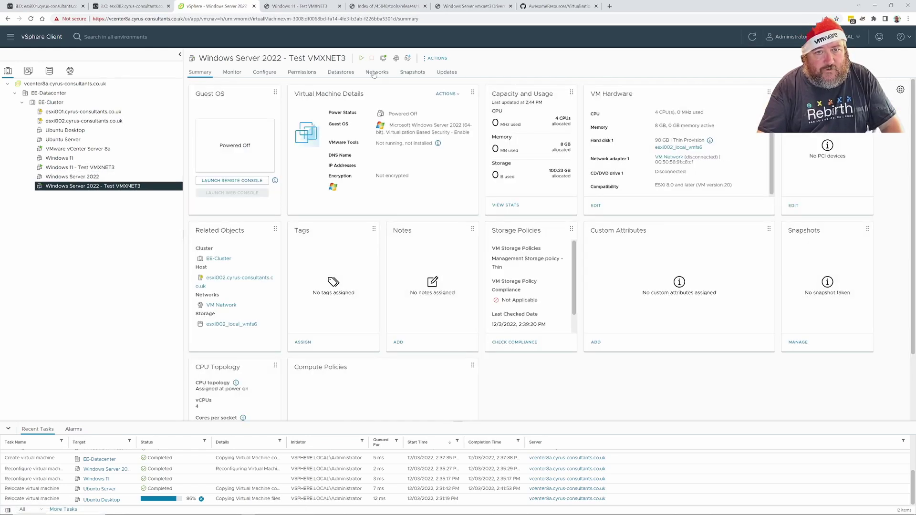
click(363, 58)
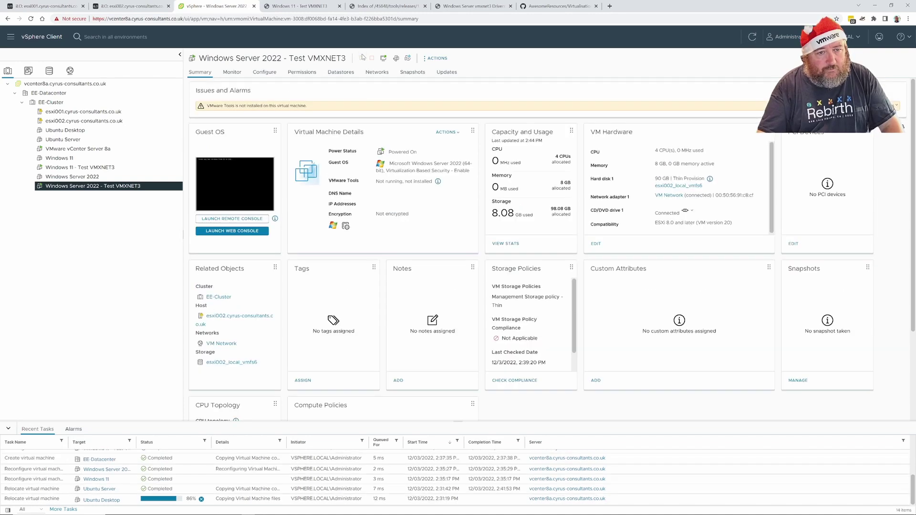
click(238, 231)
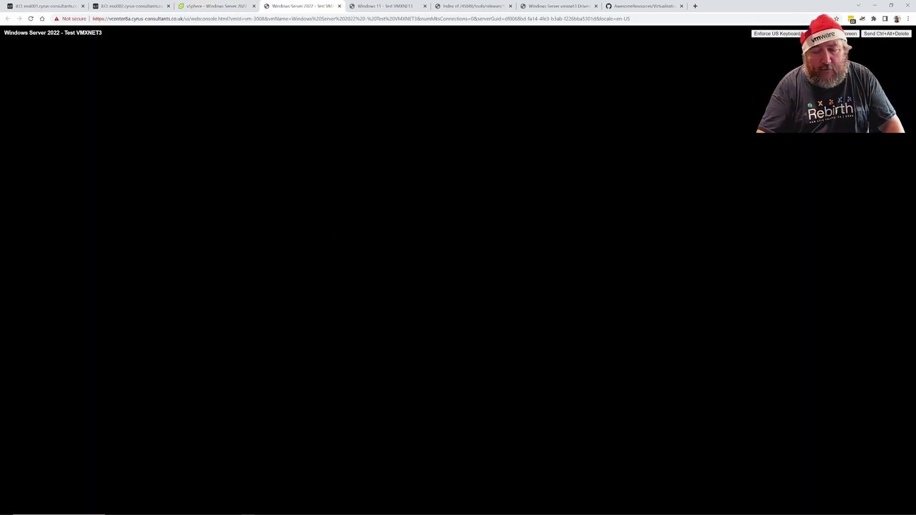
key(Return)
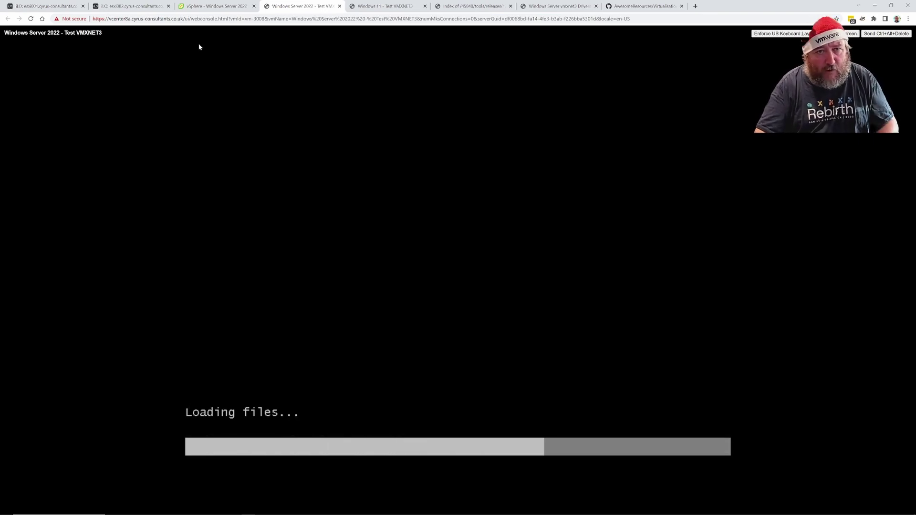
click(215, 6)
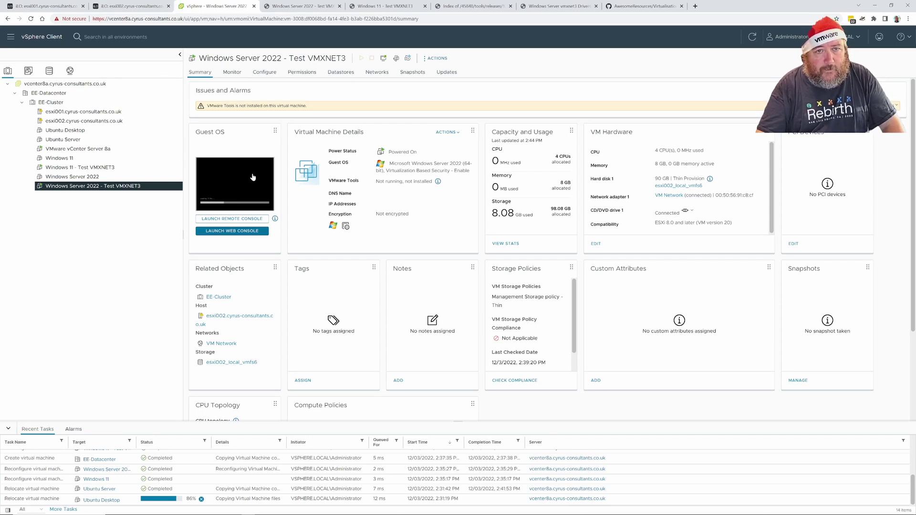
Set the Windows Server setup time and currency format to English (United Kingdom) and continue
click(294, 10)
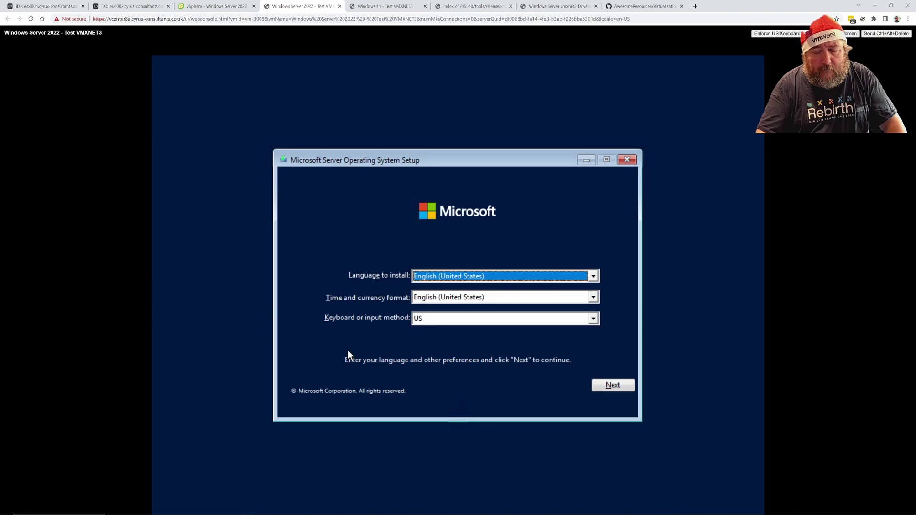
click(581, 300)
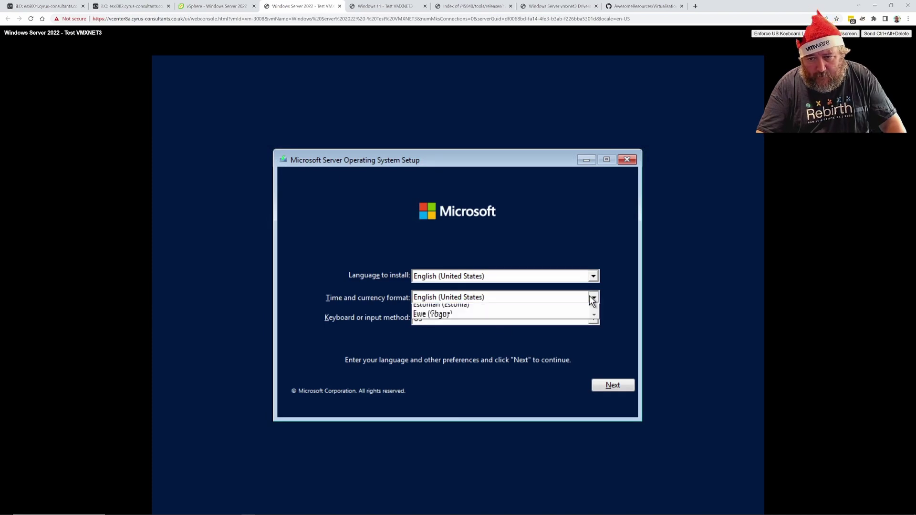
scroll(548, 340, up, 1)
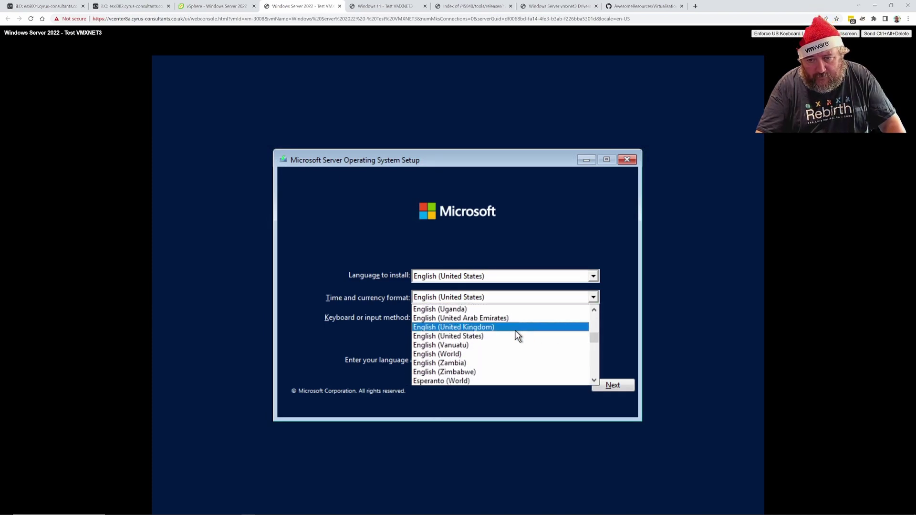
click(515, 329)
click(524, 274)
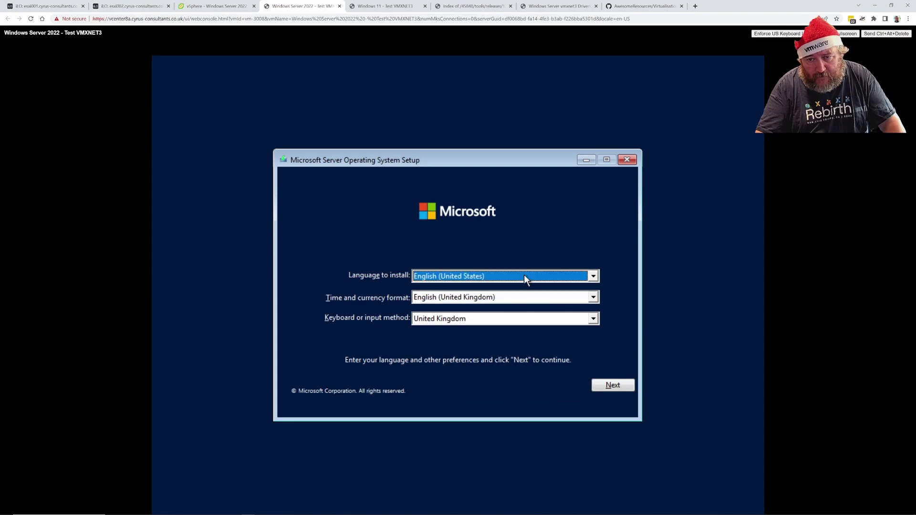
click(618, 388)
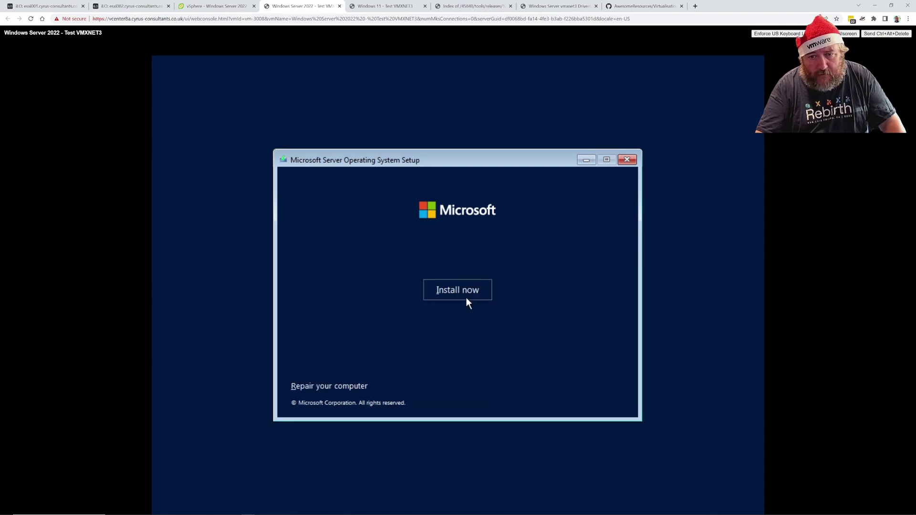
Start the Windows Server installation and choose 'I don't have a product key'
click(465, 294)
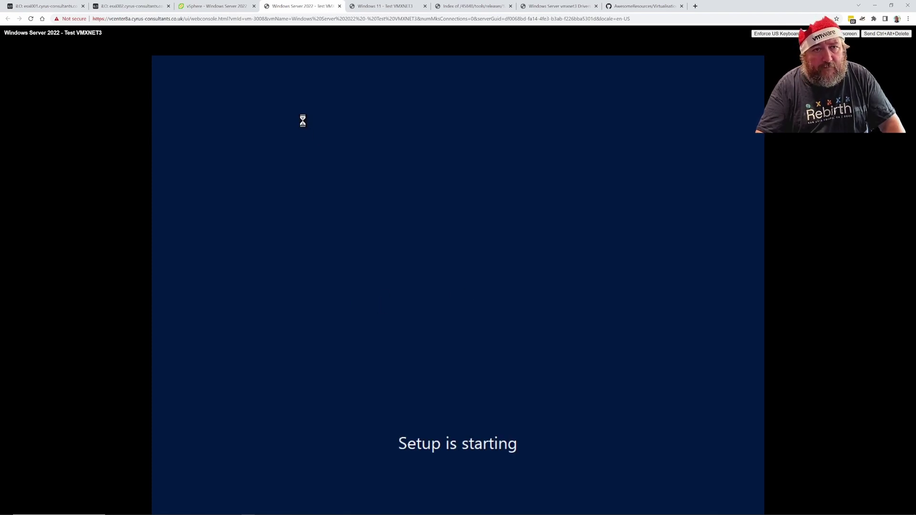
click(385, 6)
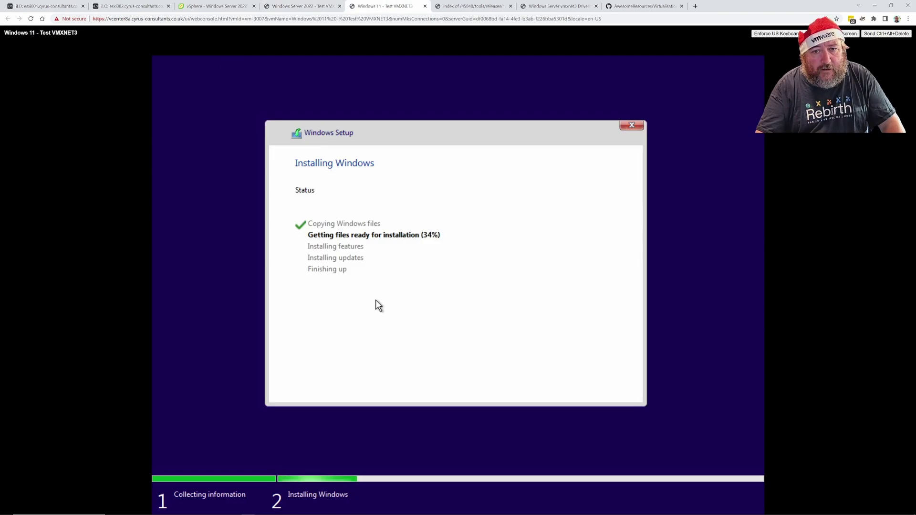
click(303, 6)
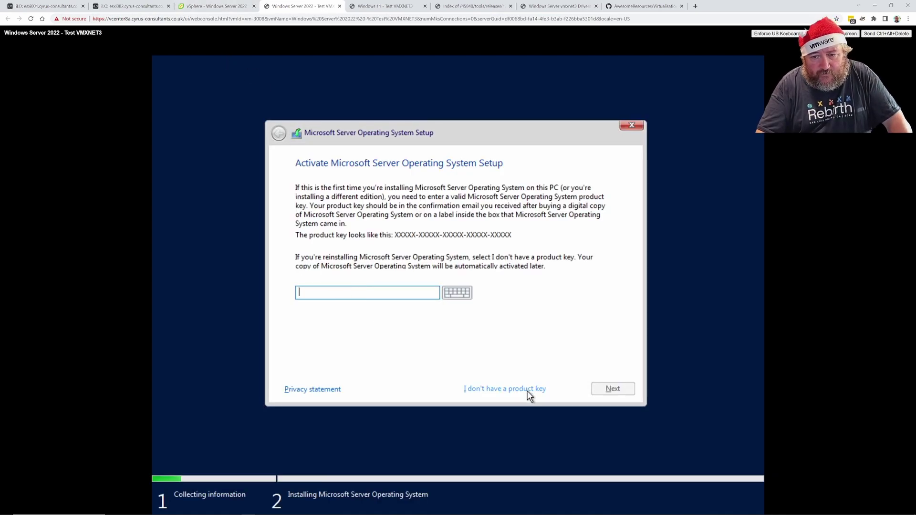
click(528, 394)
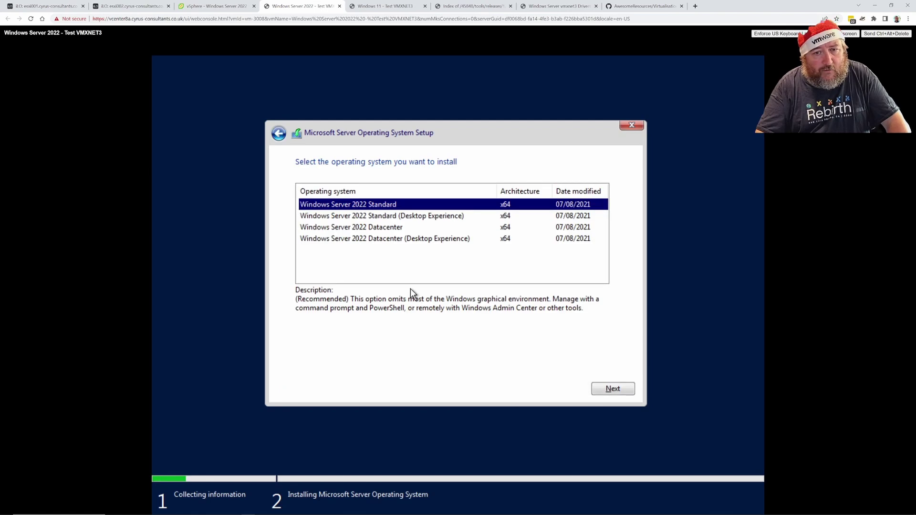
Install Windows Server 2022 Datacenter (Desktop Experience) as a custom install onto the 90 GB unallocated Drive 0
click(389, 238)
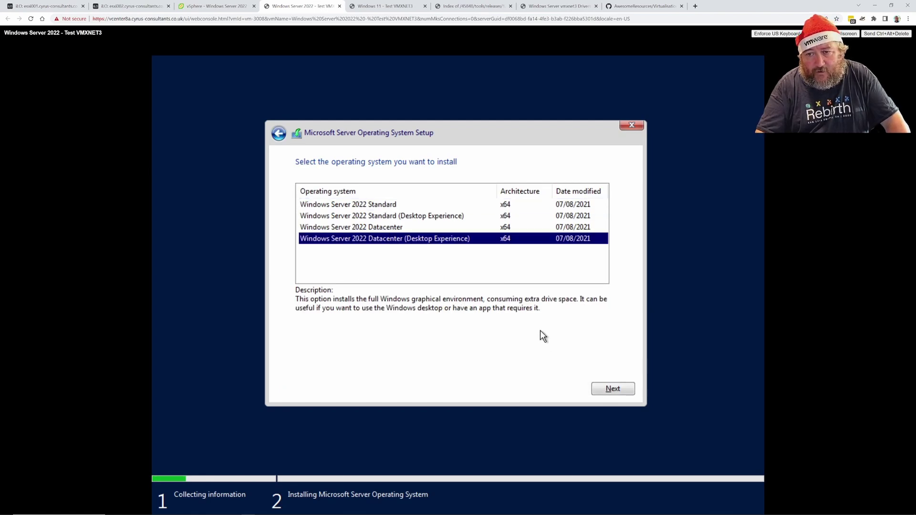
click(616, 390)
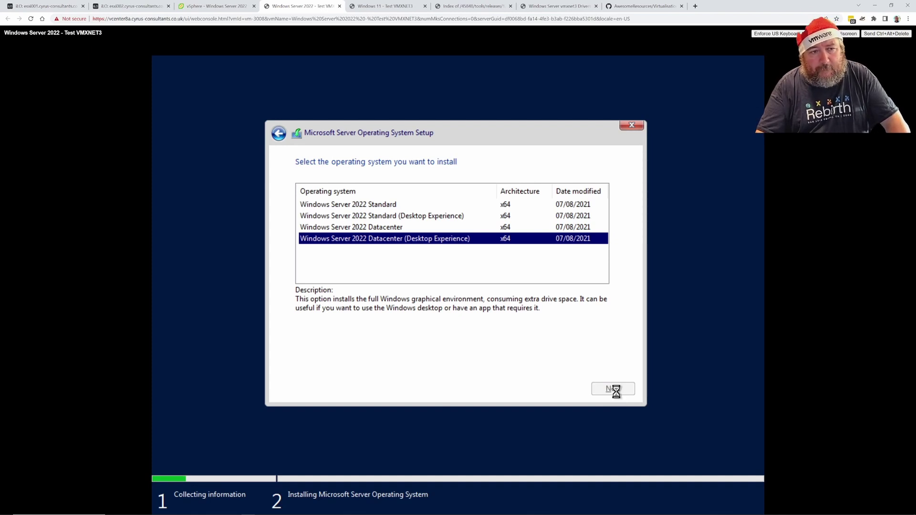
click(493, 368)
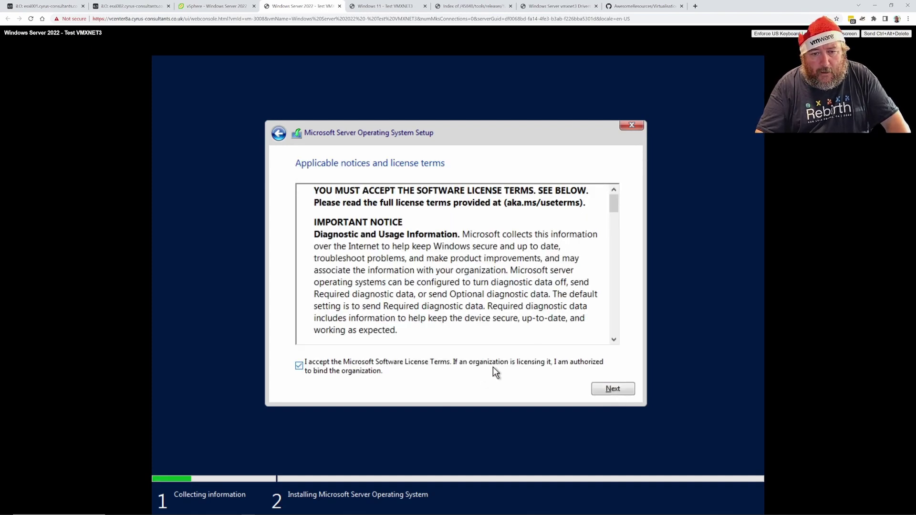
click(613, 389)
click(493, 268)
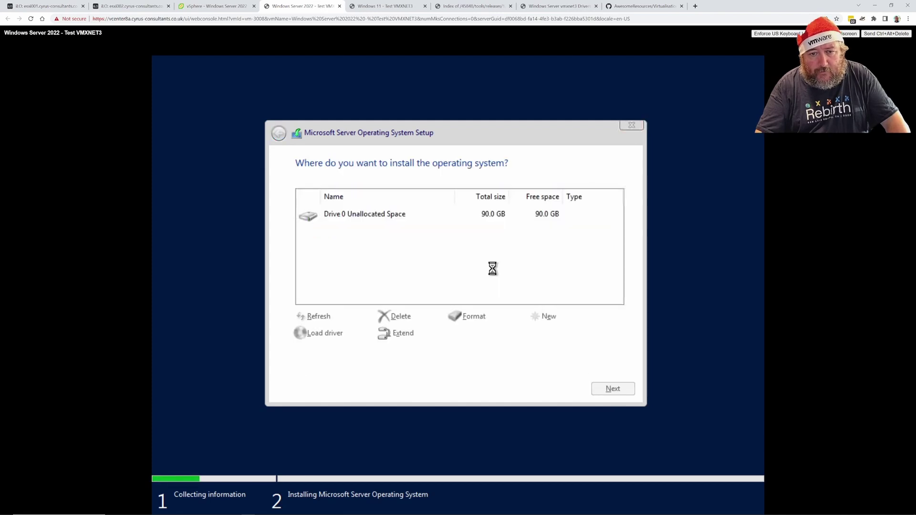
click(612, 388)
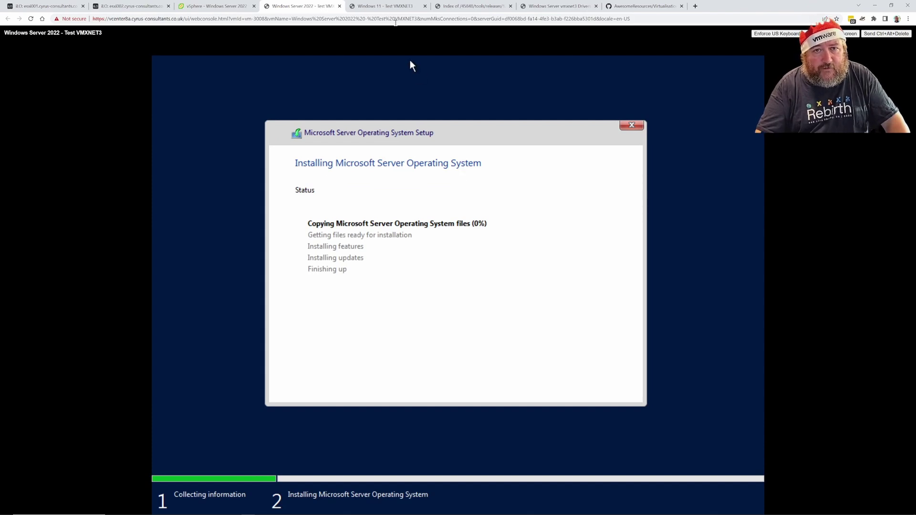
Compare the Windows Server 2022 and Windows 11 console setup progress, ending on the server VM's vSphere Summary
click(389, 6)
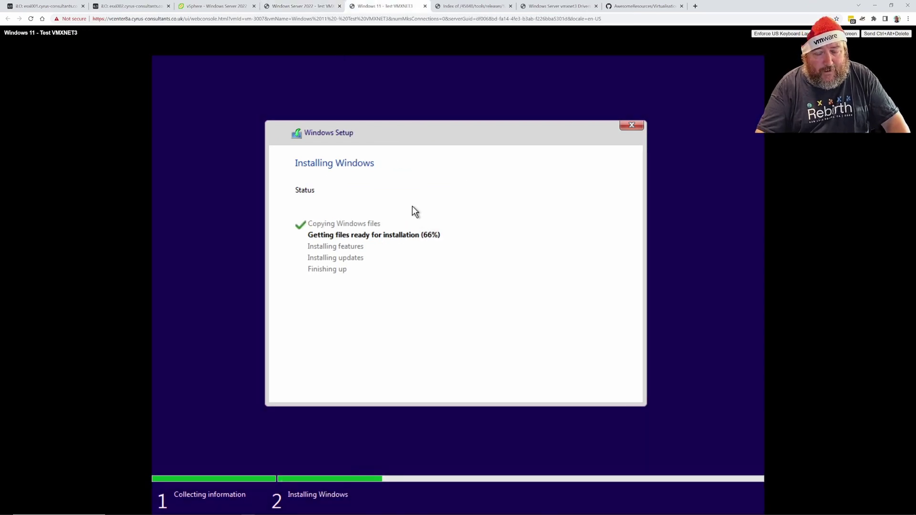
click(320, 10)
click(372, 10)
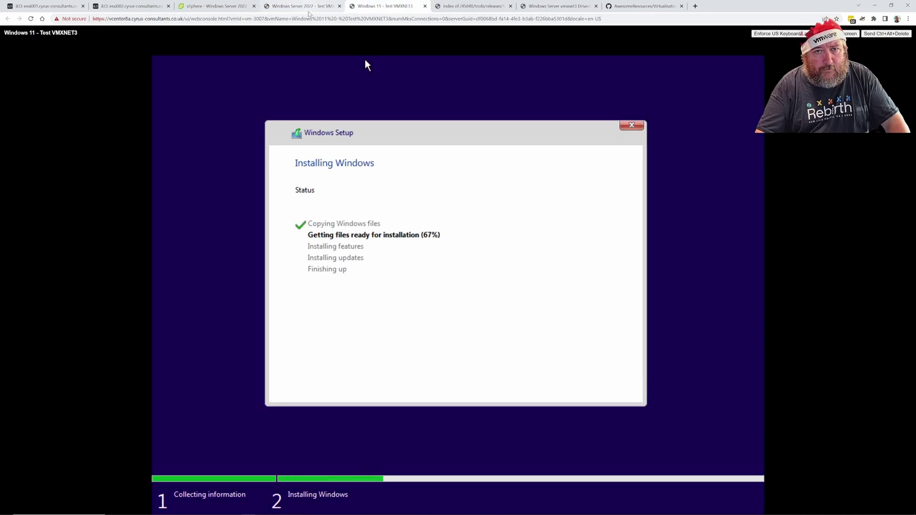
click(309, 11)
click(383, 9)
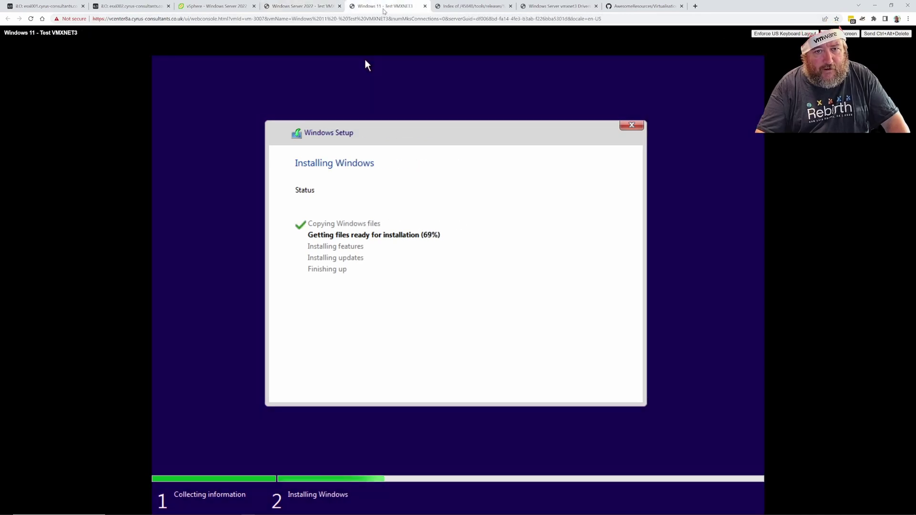
click(316, 11)
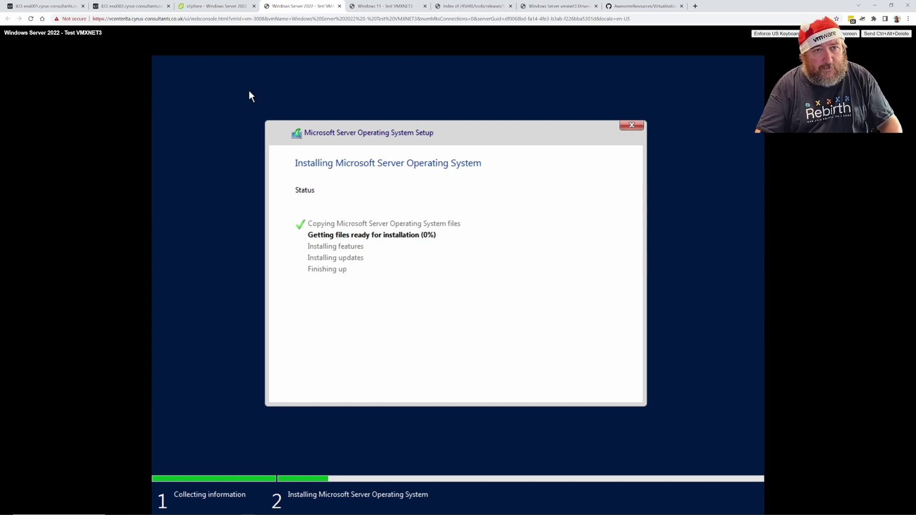
click(229, 8)
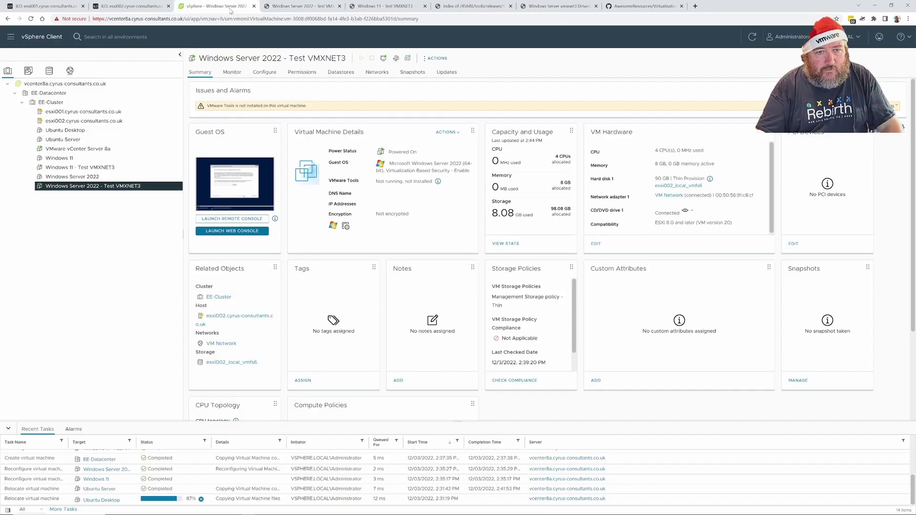
click(311, 9)
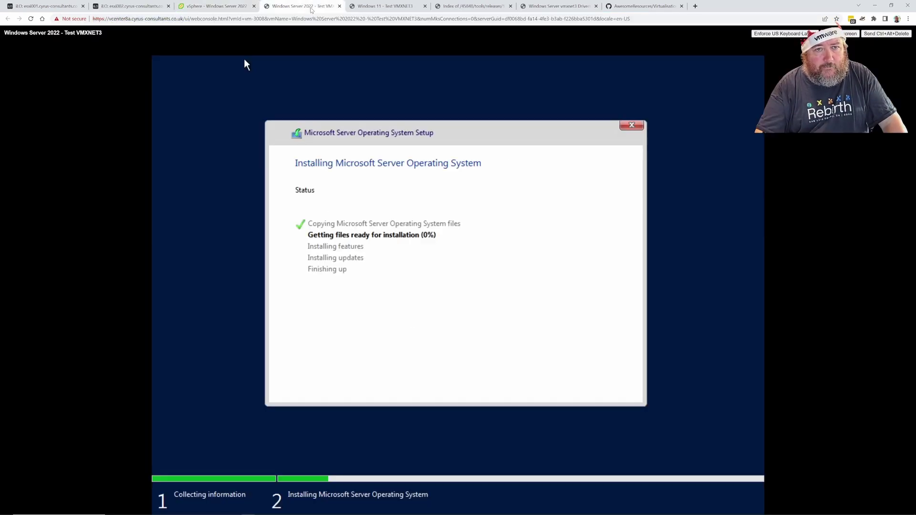
click(362, 9)
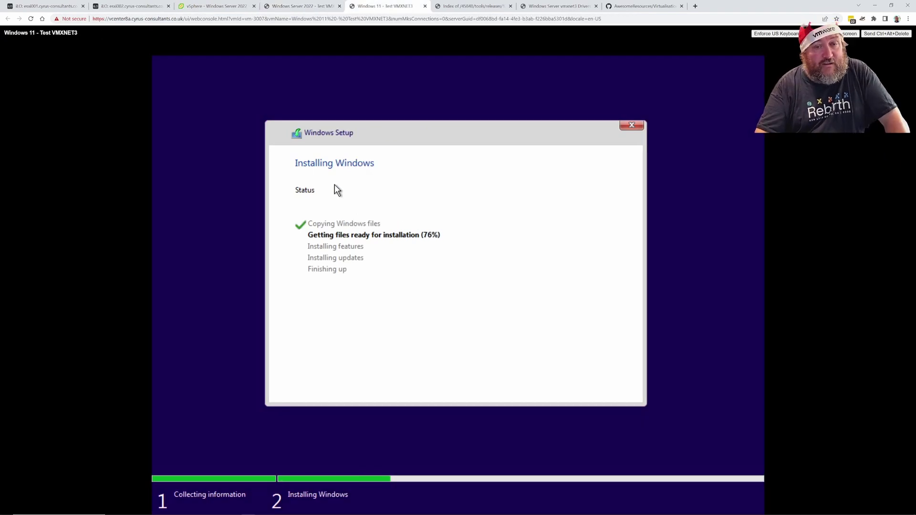
click(304, 11)
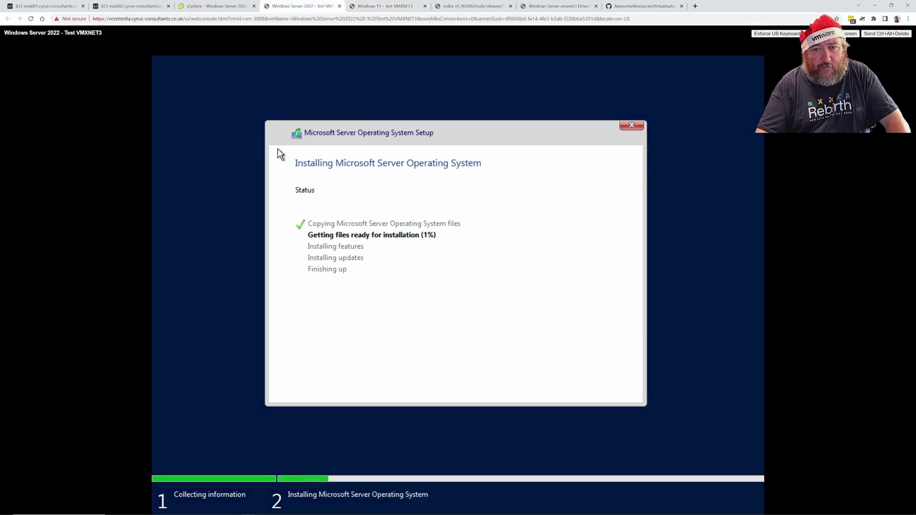
click(219, 6)
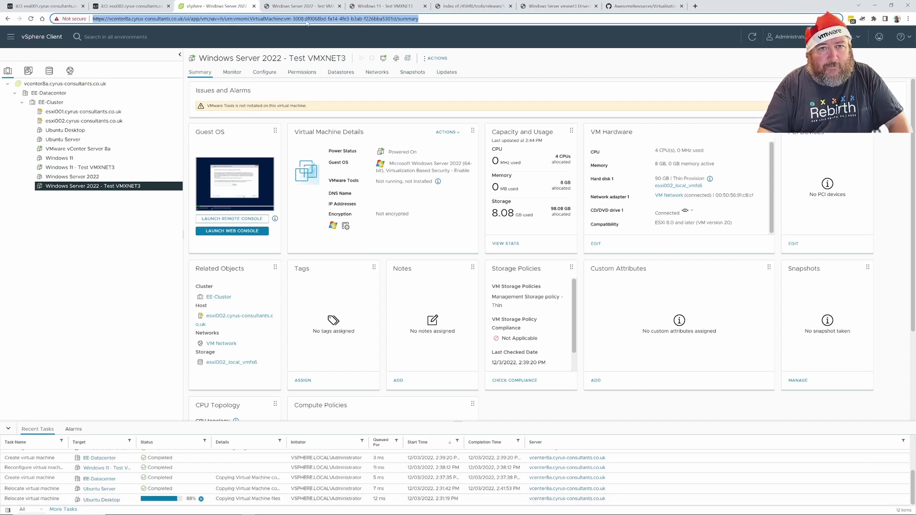
Check the Windows Server 2022 and Windows 11 installation progress, then return to the vSphere summary
click(303, 6)
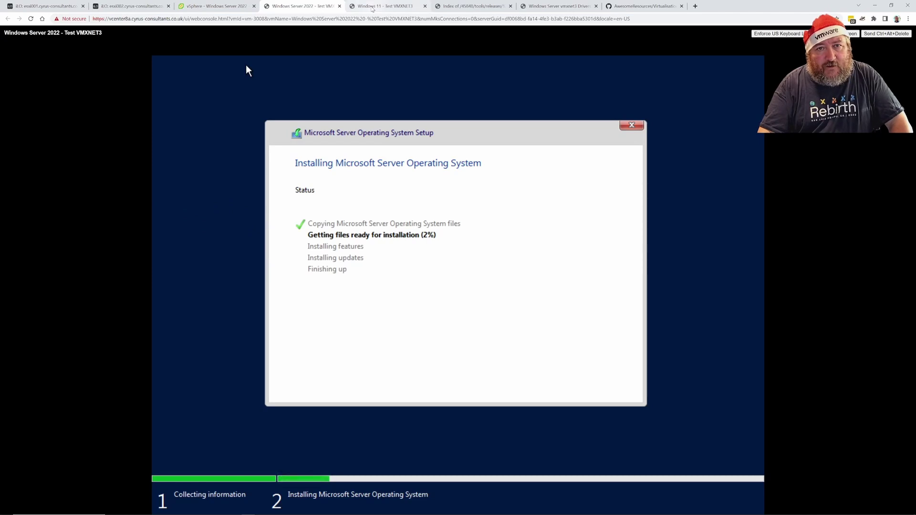
click(384, 7)
click(306, 6)
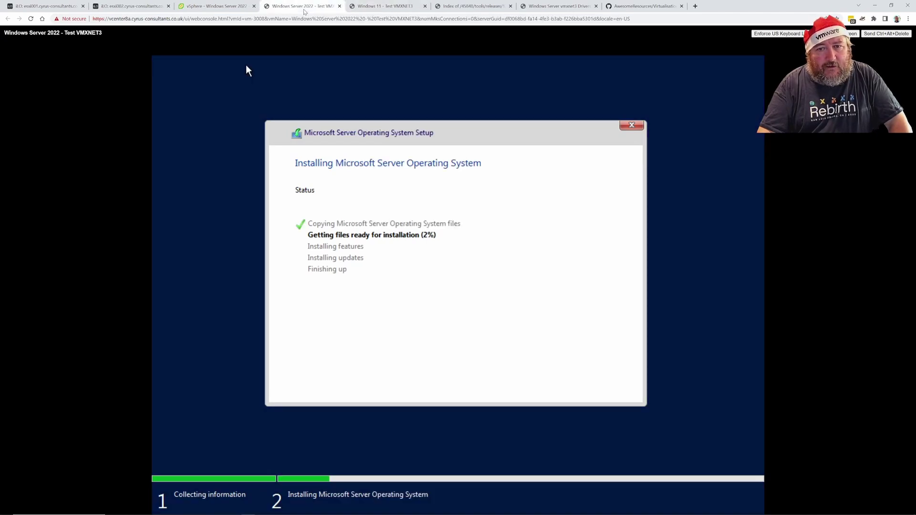
click(363, 6)
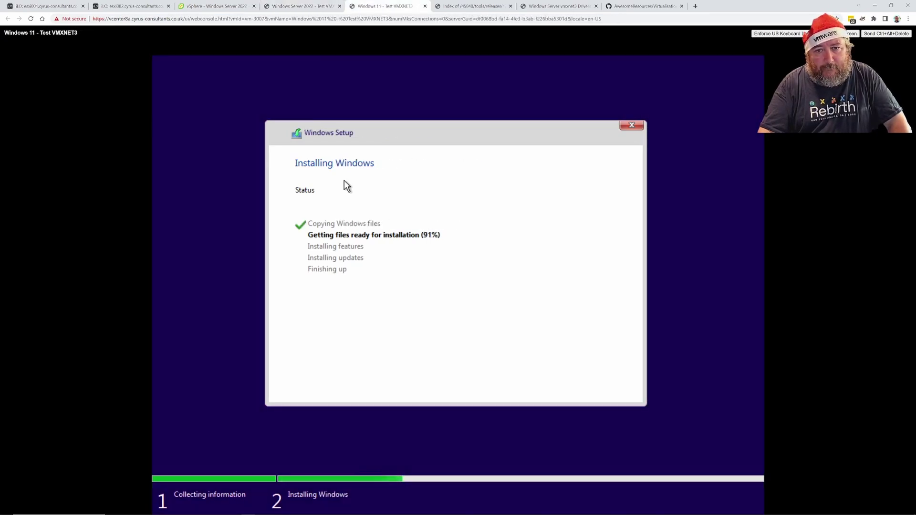
click(303, 6)
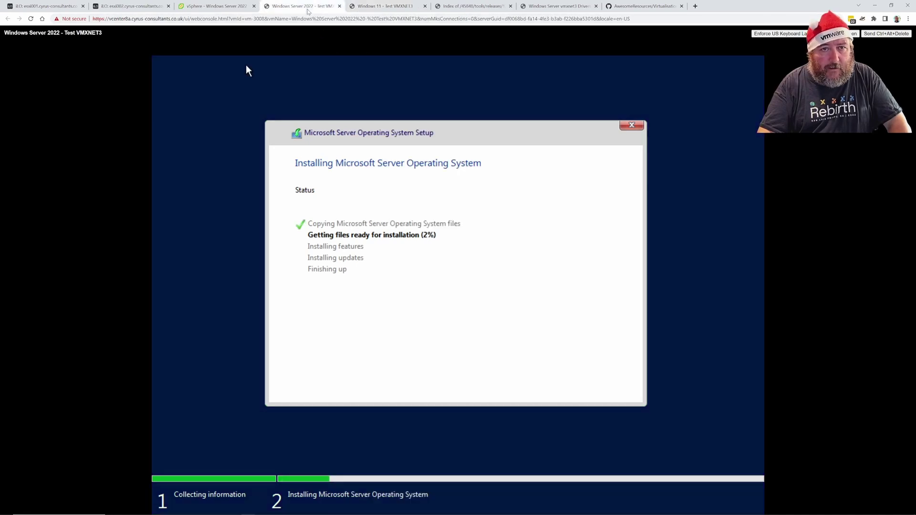
click(214, 6)
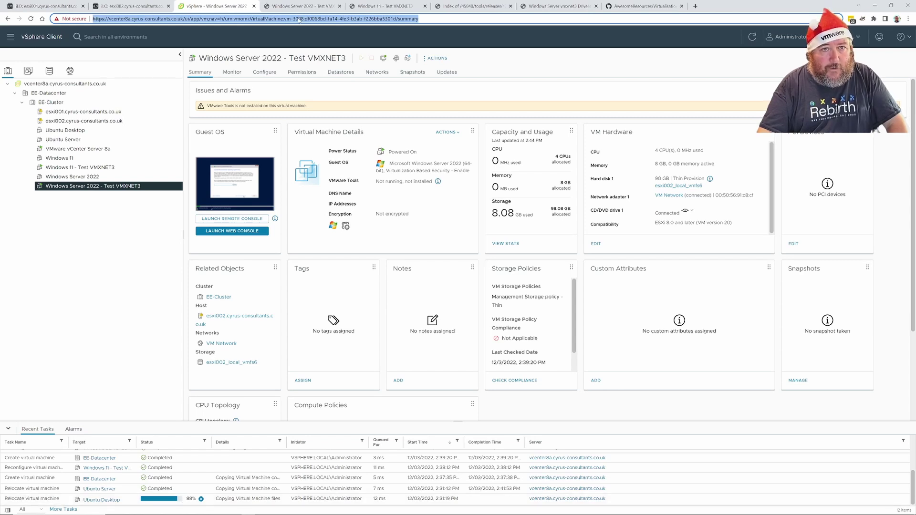
Recheck both consoles, then select Windows 11 - Test VMXNET3 in the inventory to show its Summary
click(303, 6)
click(377, 7)
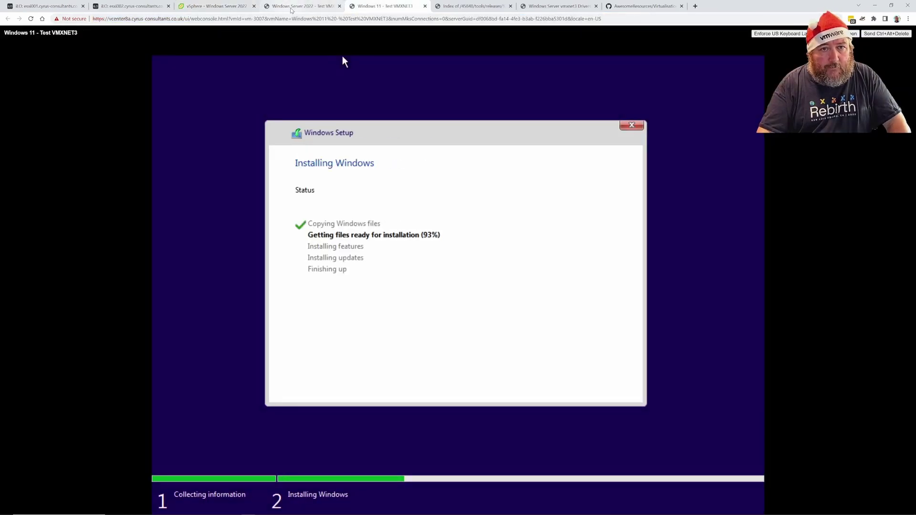
click(299, 7)
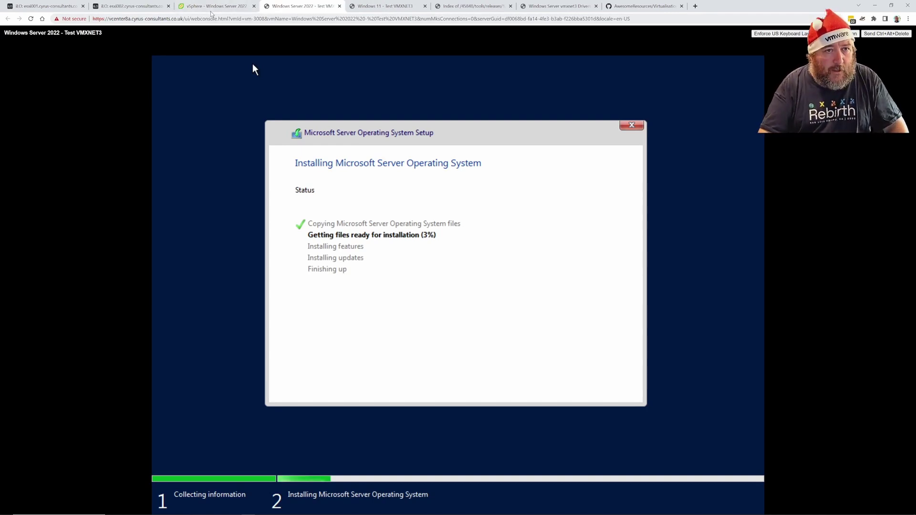
click(210, 11)
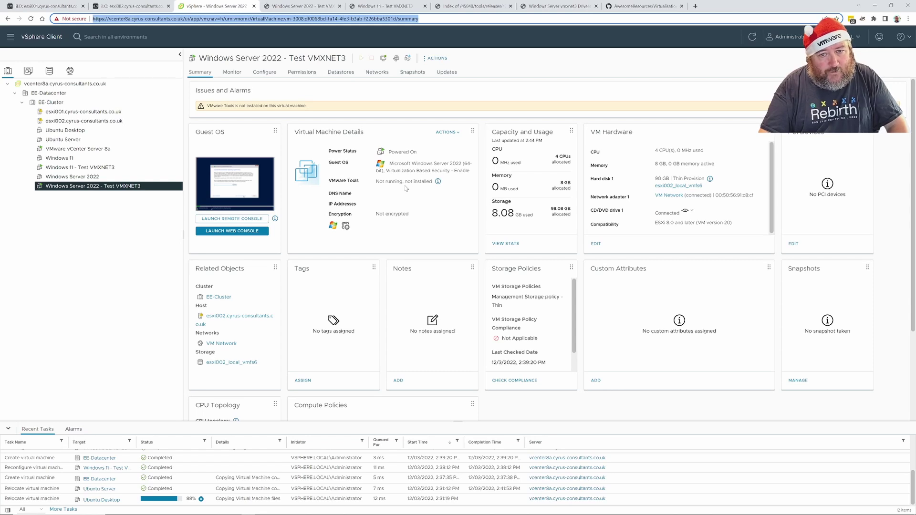
click(98, 167)
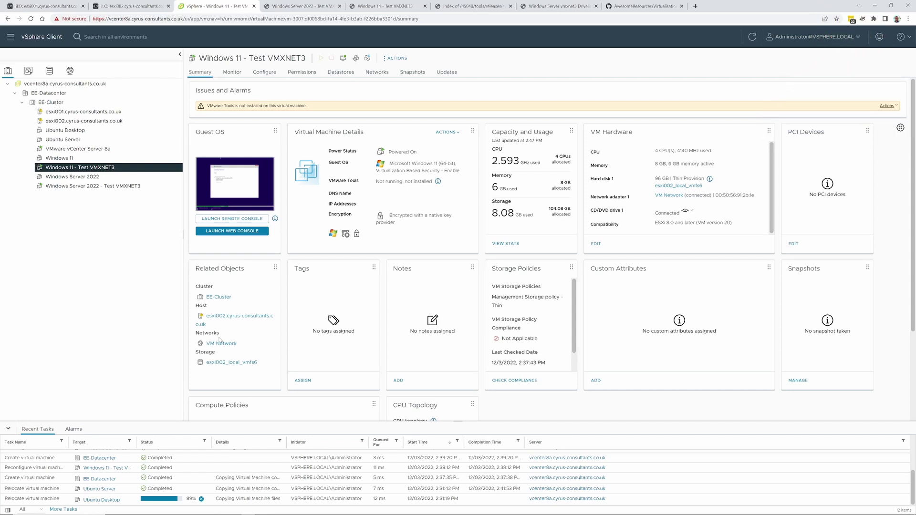
Glance at both test VMs' console progress and return to the Windows 11 VM summary
click(301, 6)
click(381, 6)
click(231, 7)
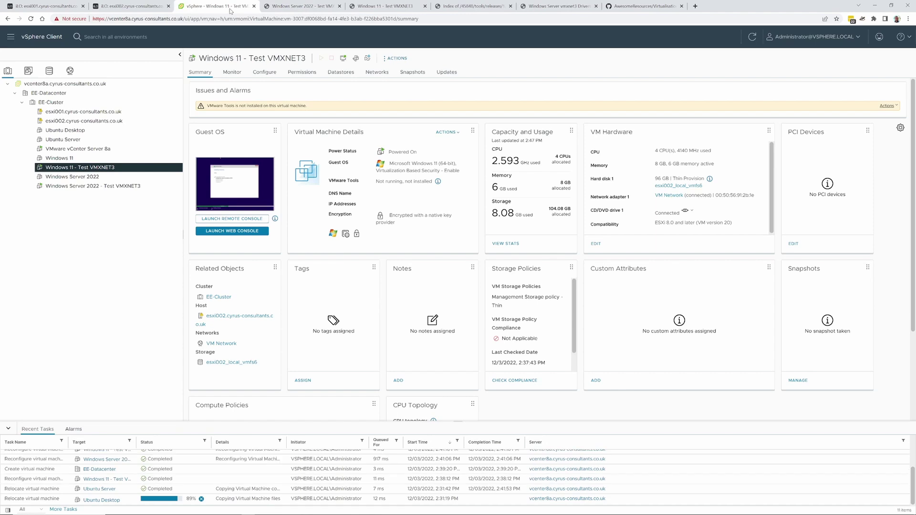
click(301, 7)
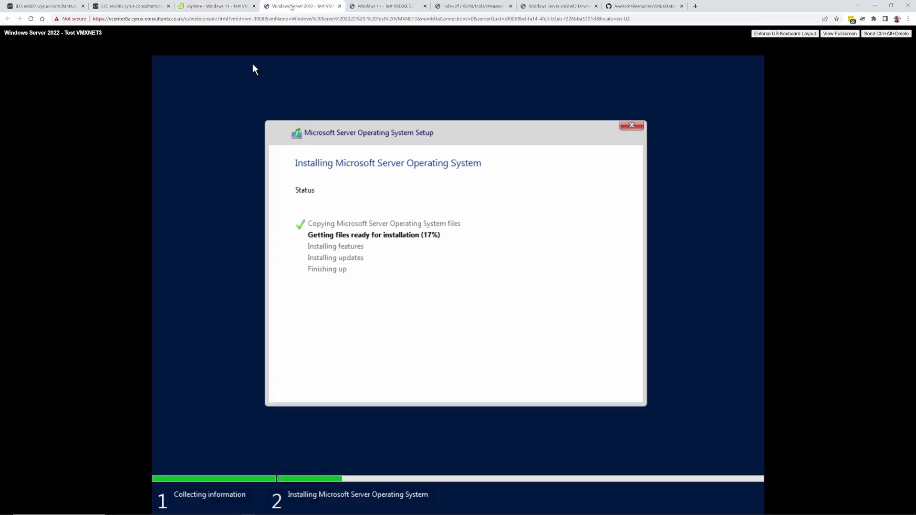
click(231, 7)
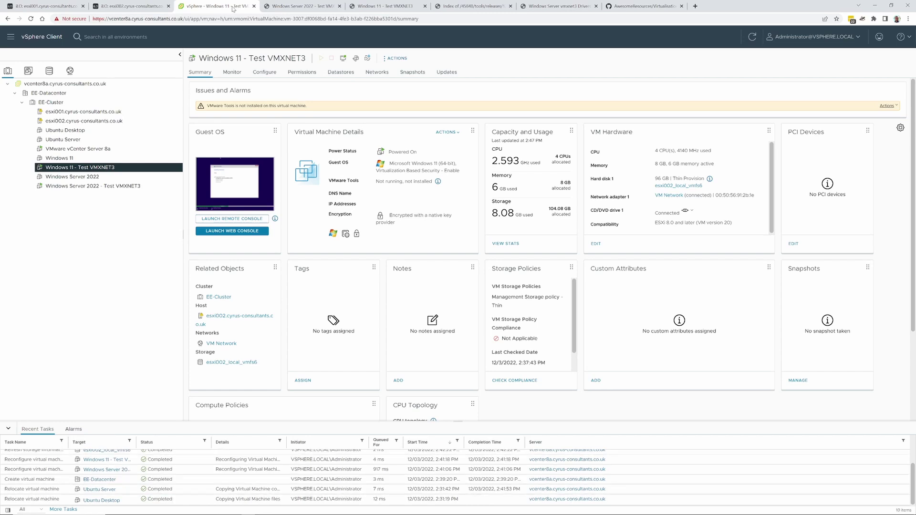
click(378, 6)
click(302, 6)
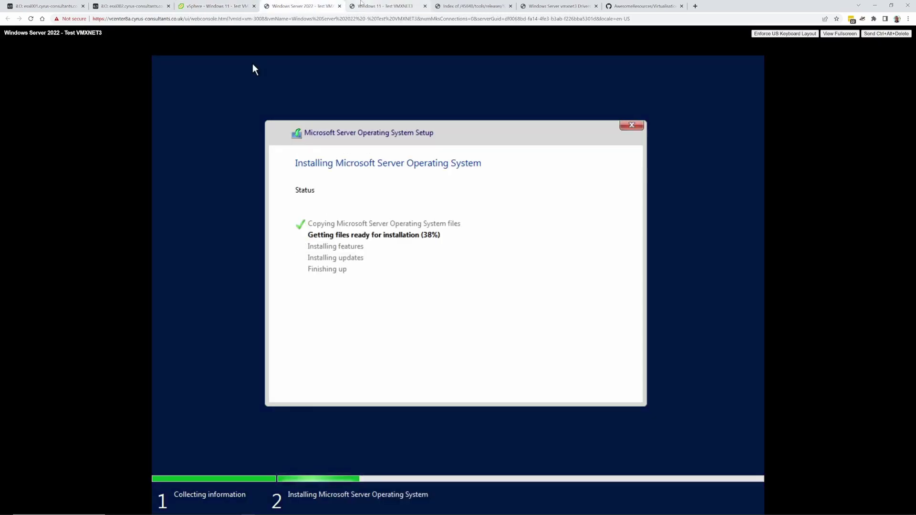
click(377, 6)
click(217, 6)
Open Monitor > Performance > Overview charts for Windows Server 2022 - Test VMXNET3
click(264, 72)
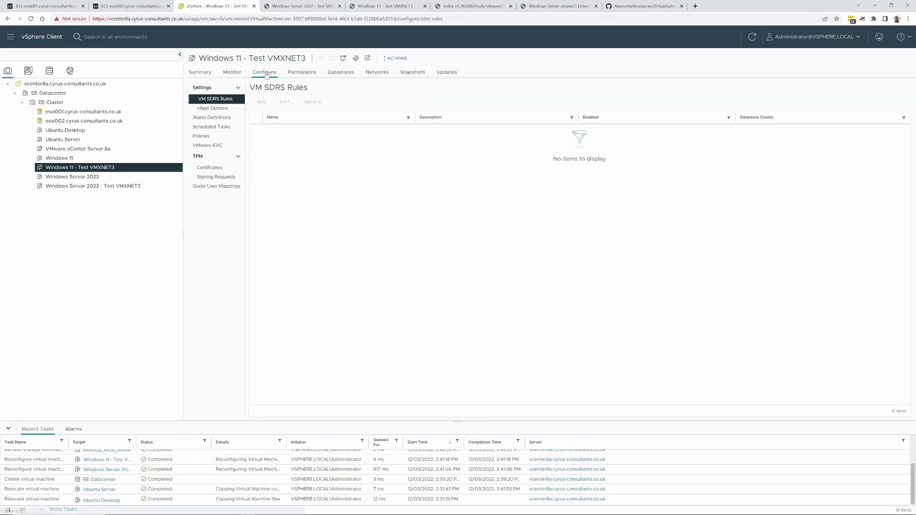
click(232, 72)
scroll(888, 339, down, 4)
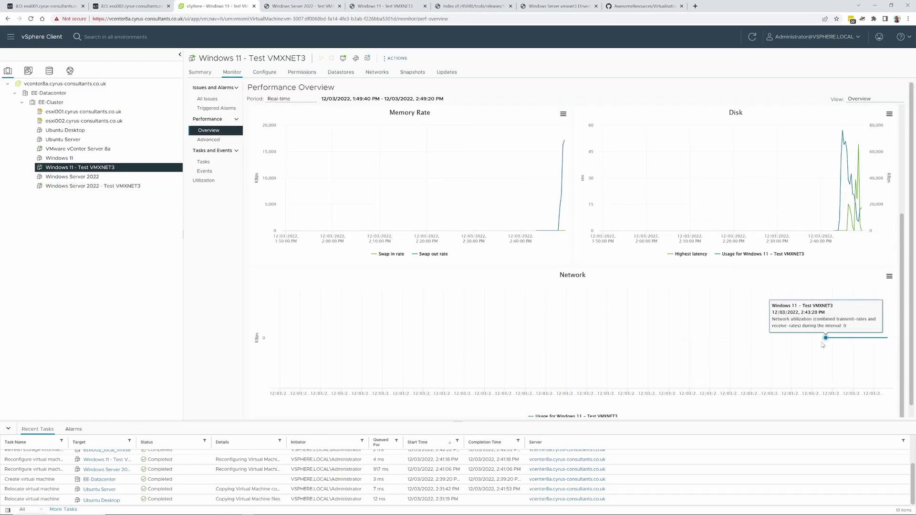
click(111, 186)
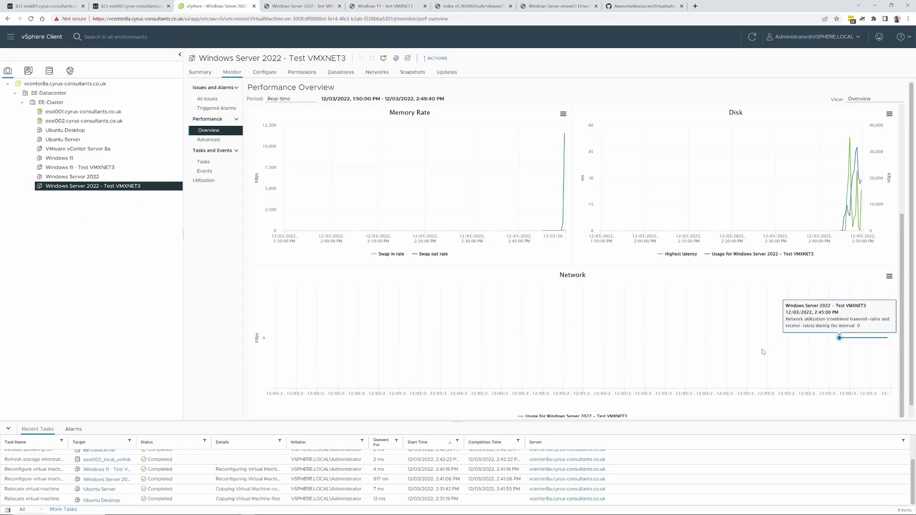
After checking both consoles, compare the Windows 11 and Server 2022 VMs' performance overview charts
click(302, 6)
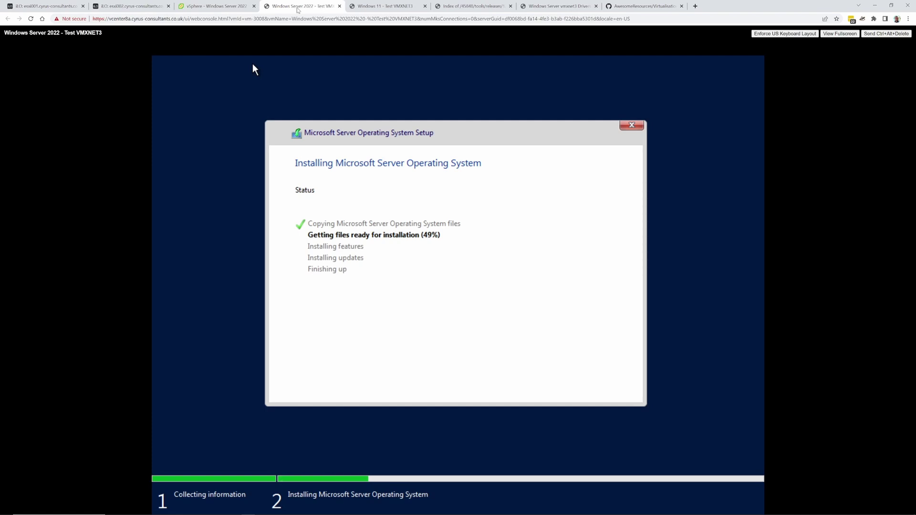
click(381, 6)
click(217, 5)
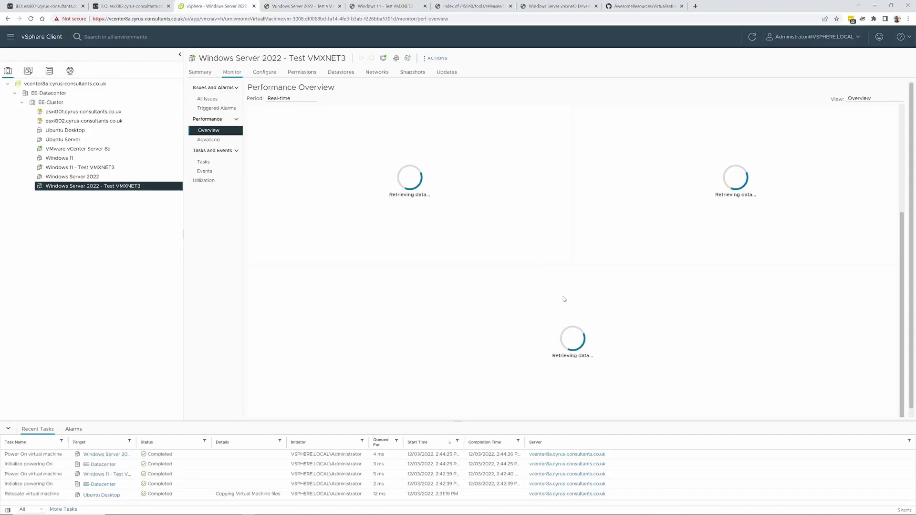
click(107, 168)
scroll(815, 357, down, 4)
mouse_move(887, 312)
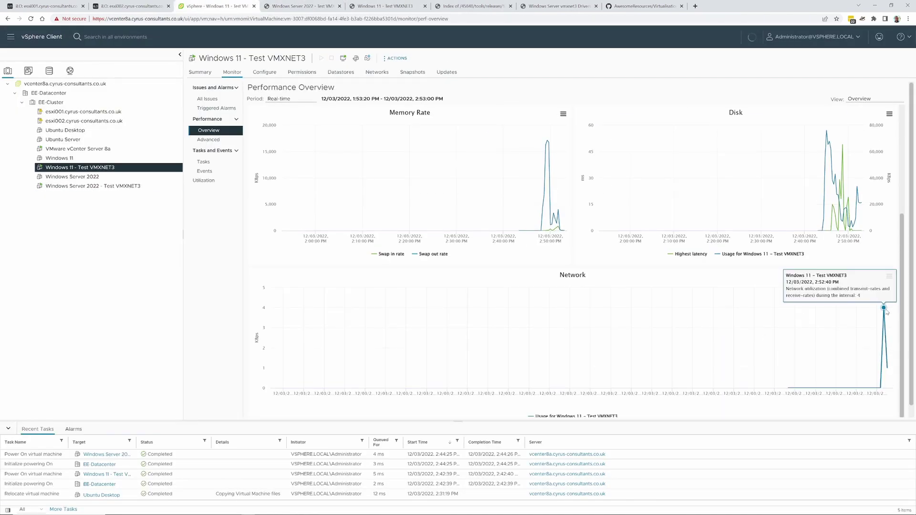
click(93, 186)
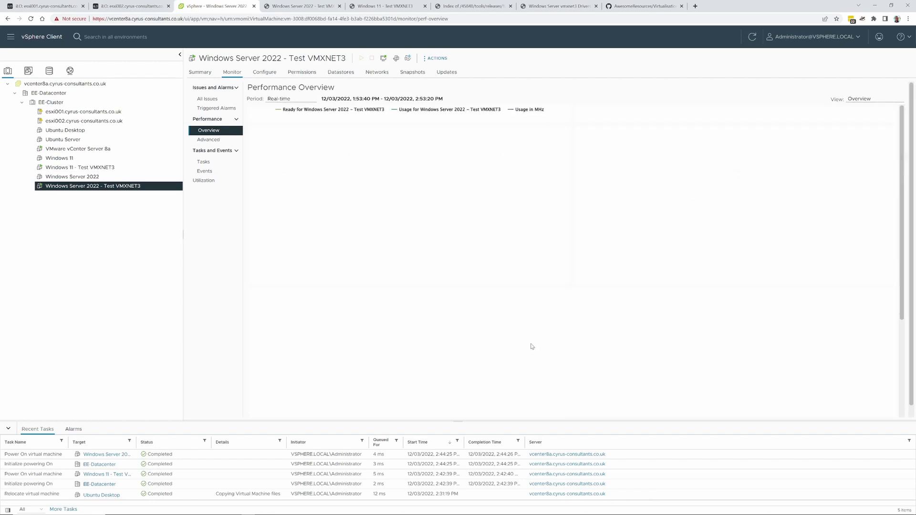
Check the Windows 11 console, then flip again between both test VMs' performance charts
mouse_move(853, 341)
click(381, 6)
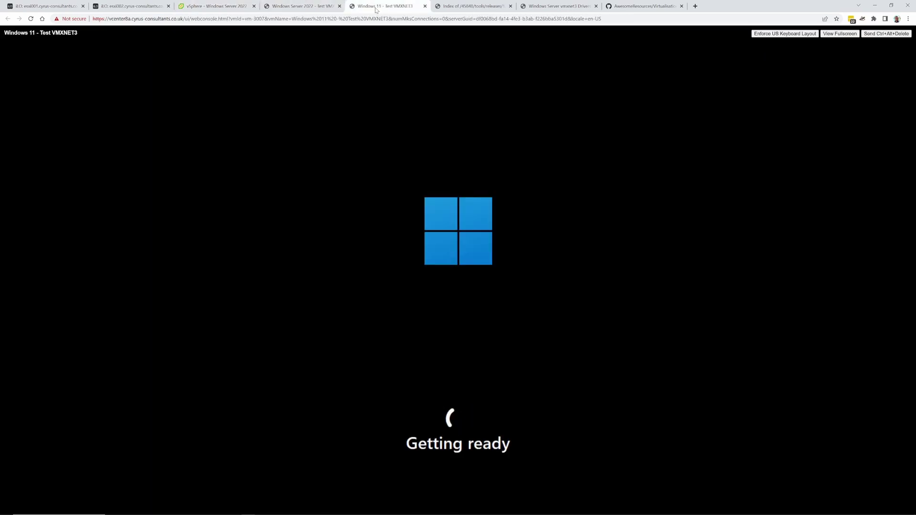
key(ctrl+shift+Tab)
key(ctrl+shift+Tab)
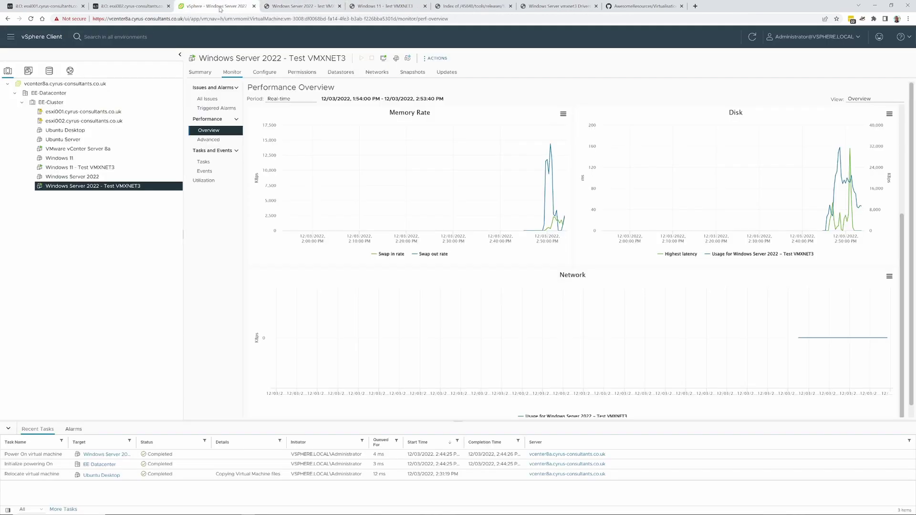
mouse_move(846, 190)
click(80, 168)
scroll(663, 311, down, 3)
click(94, 186)
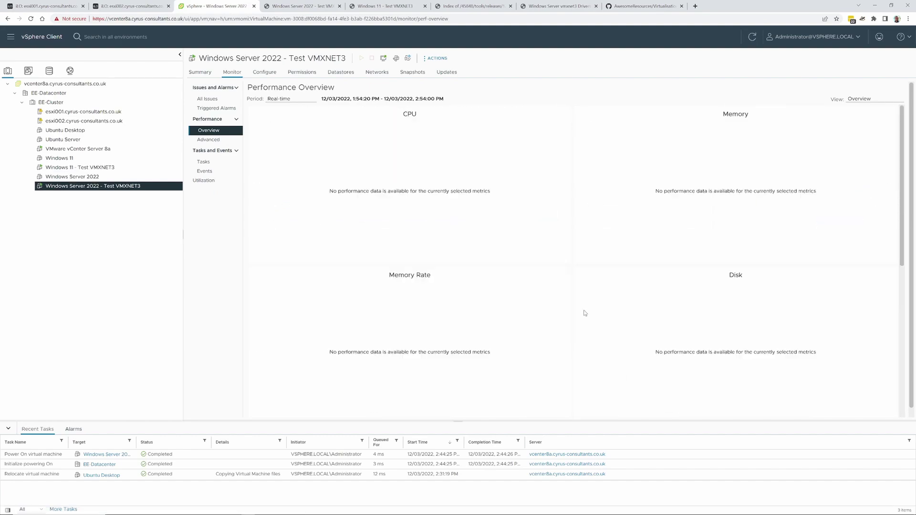
scroll(585, 314, down, 4)
View the Windows 11 VM's performance charts again and check both consoles' setup and boot progress
click(380, 9)
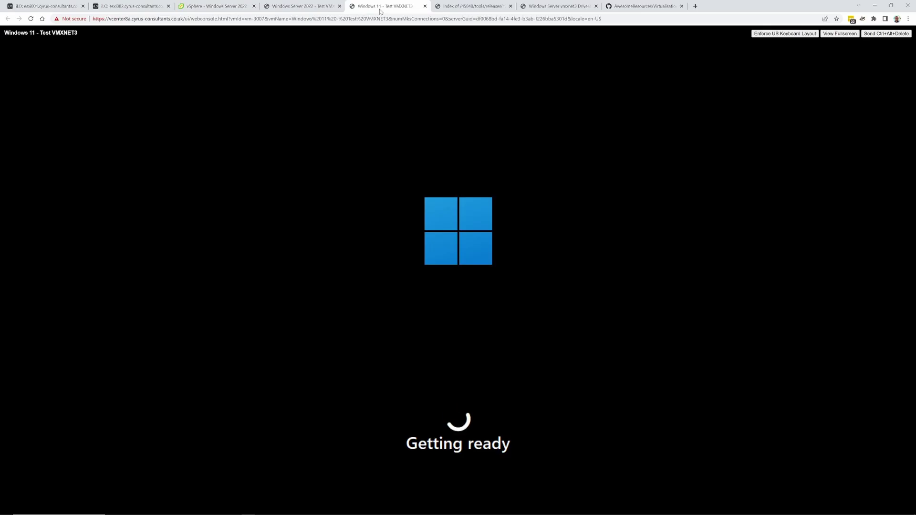
key(ctrl+shift+Tab)
key(ctrl+shift+Tab)
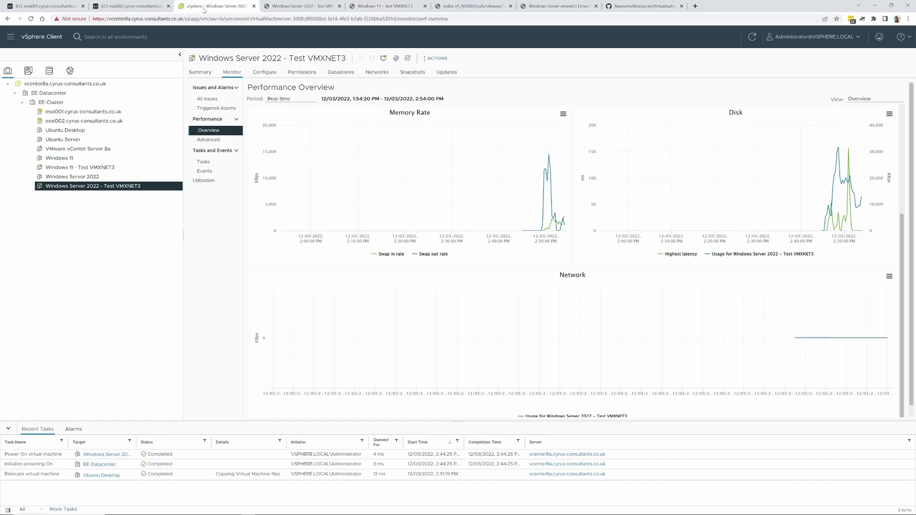
click(80, 167)
mouse_move(811, 364)
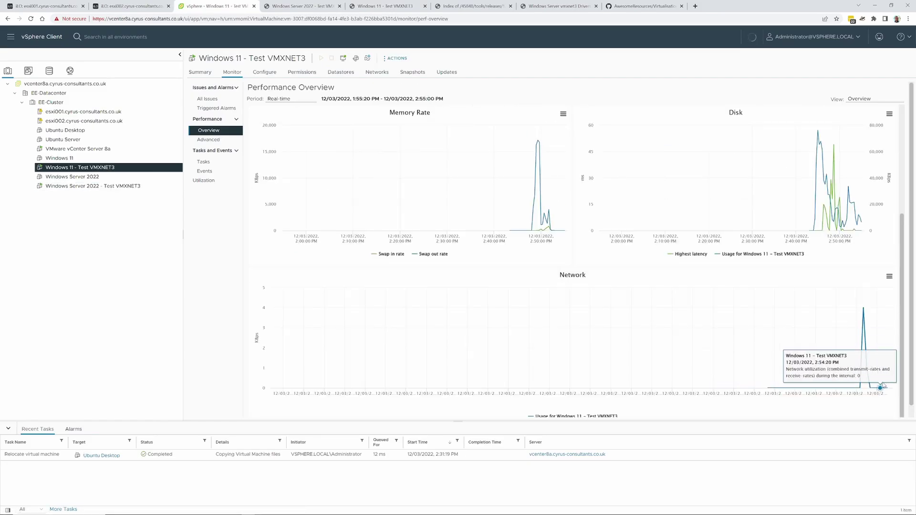
click(303, 7)
click(357, 8)
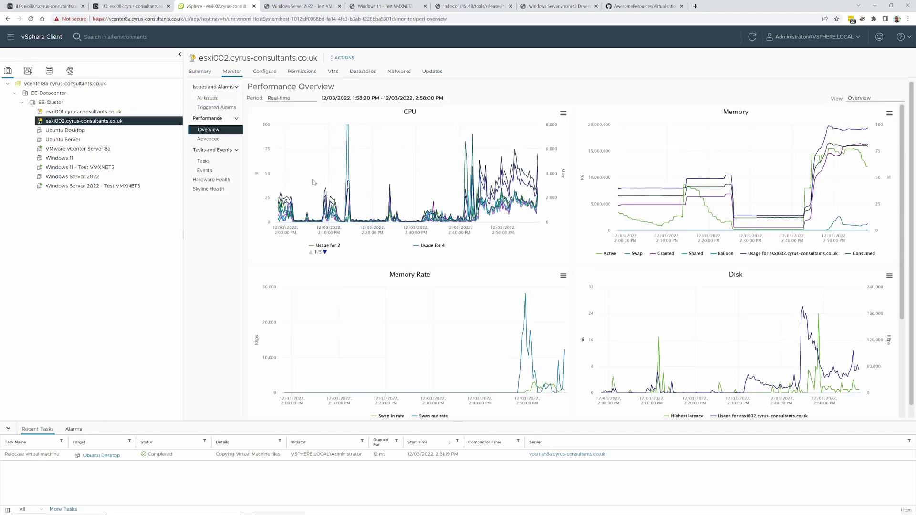
Review host esxi002's Summary and VMs list, then open its Advanced performance charts
scroll(770, 334, down, 2)
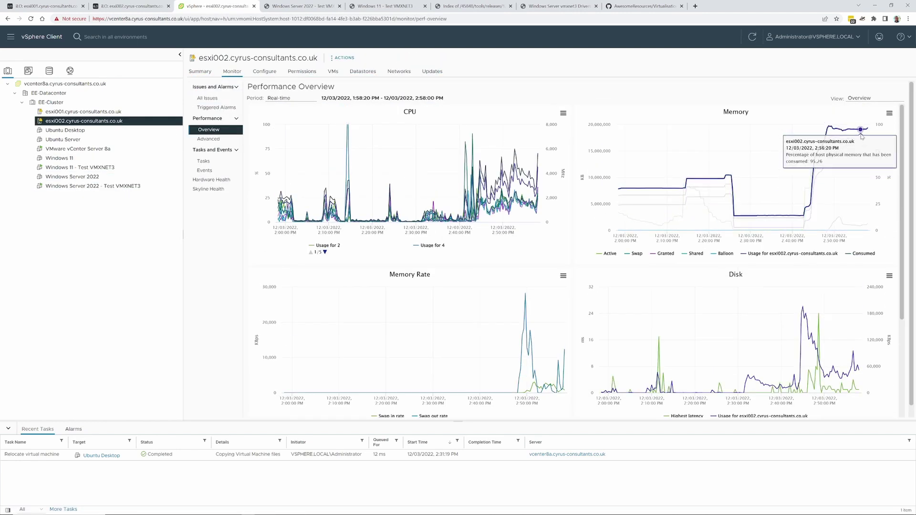
click(197, 71)
click(333, 71)
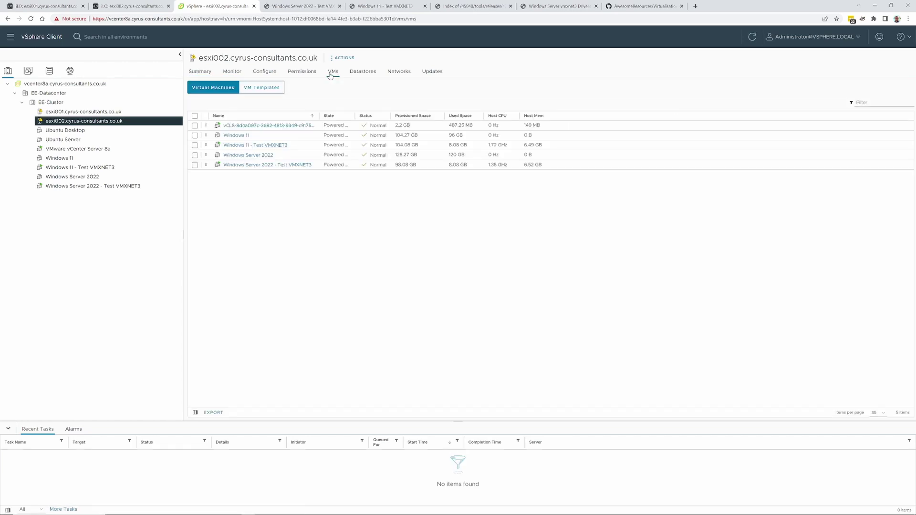
click(232, 71)
click(209, 139)
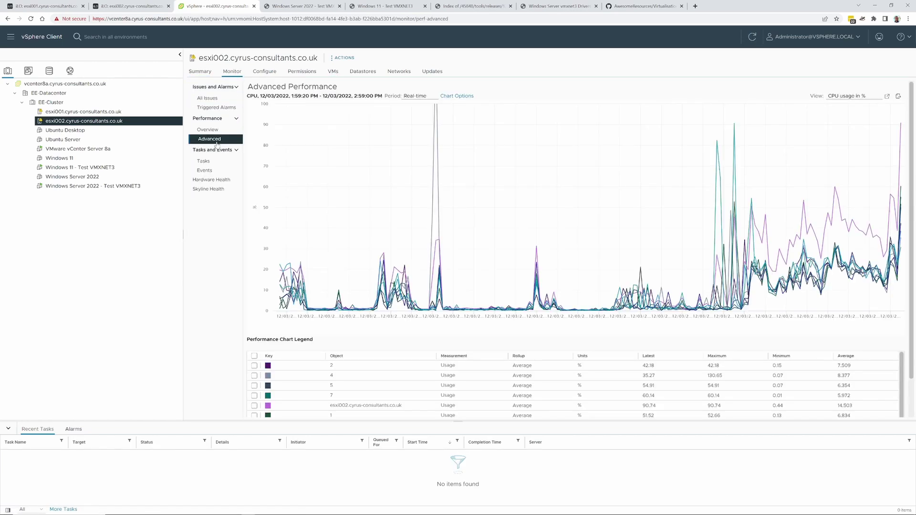
Select Windows Server 2022 - Test VMXNET3 and view its performance overview, checking the consoles between
click(123, 186)
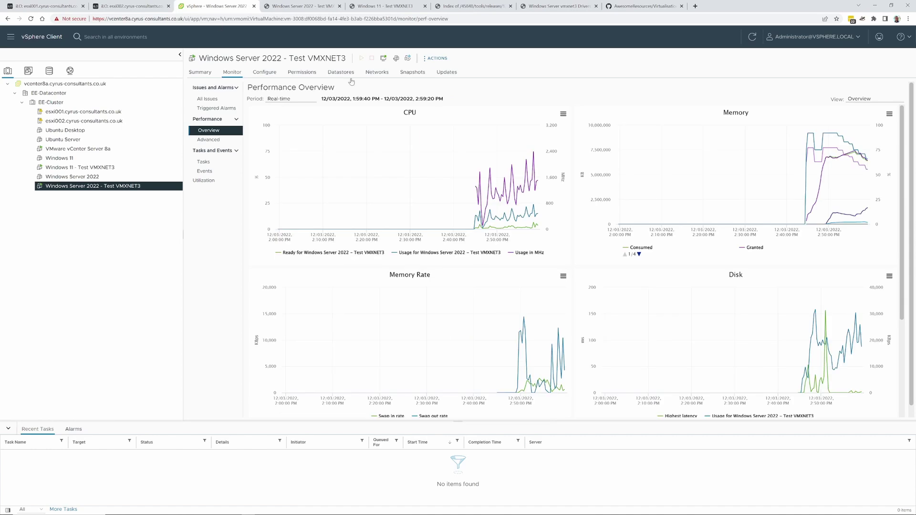
click(200, 71)
click(303, 6)
click(204, 7)
click(232, 71)
click(204, 129)
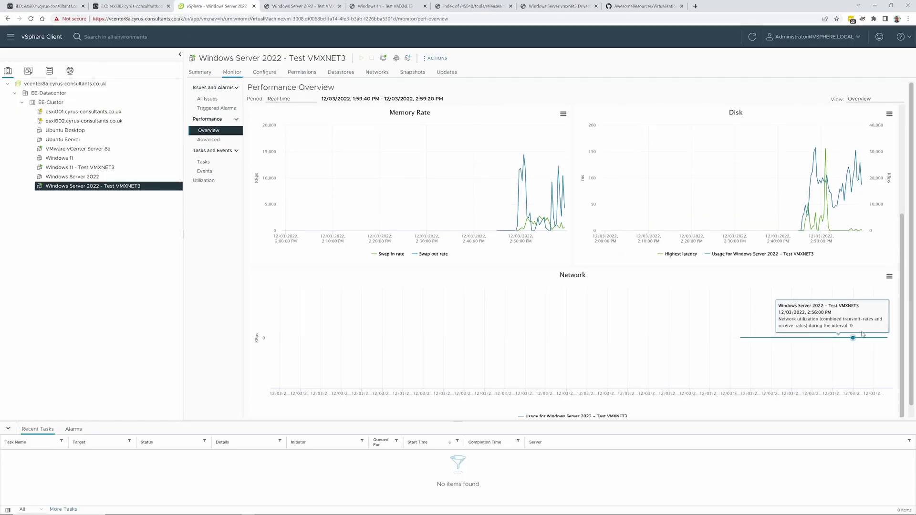
click(95, 170)
click(389, 6)
click(304, 7)
click(215, 7)
click(93, 186)
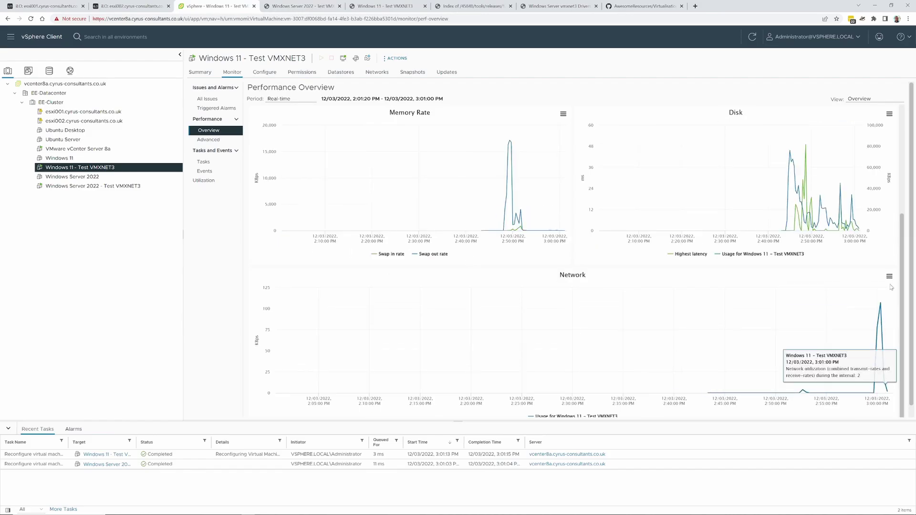
Set the Advanced performance chart View to Network for the Windows 11 and Server 2022 VMs
click(209, 139)
click(854, 97)
click(843, 141)
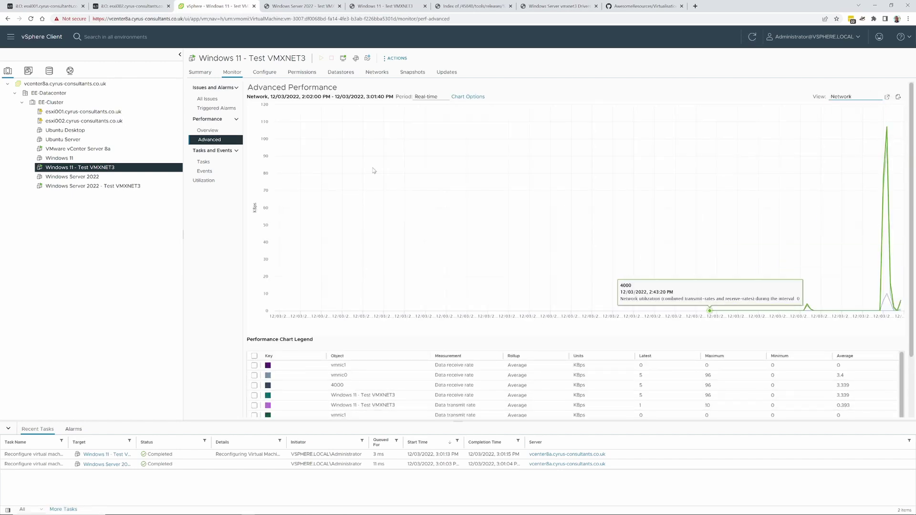
click(94, 186)
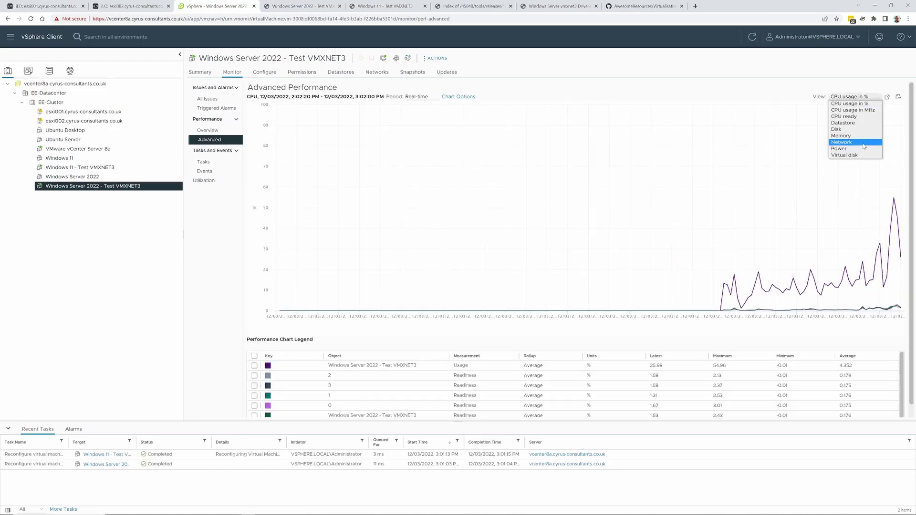
click(842, 141)
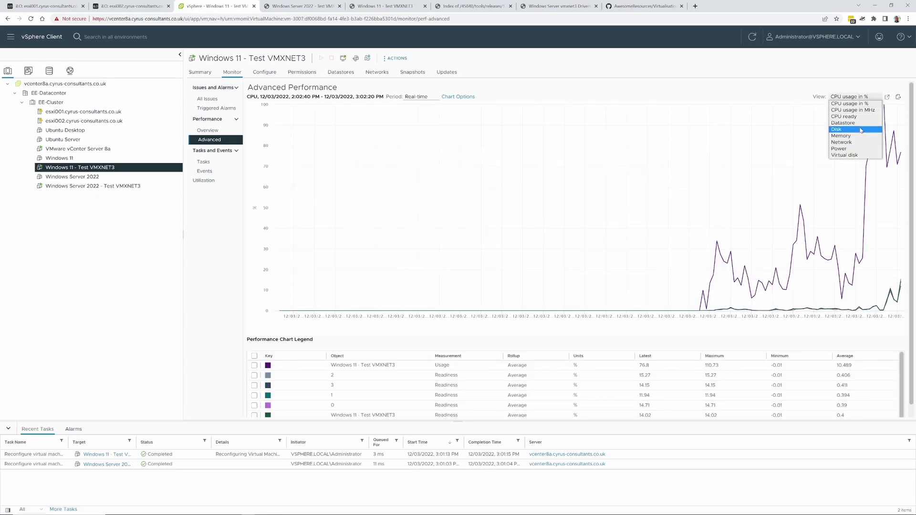
click(843, 140)
scroll(388, 394, down, 2)
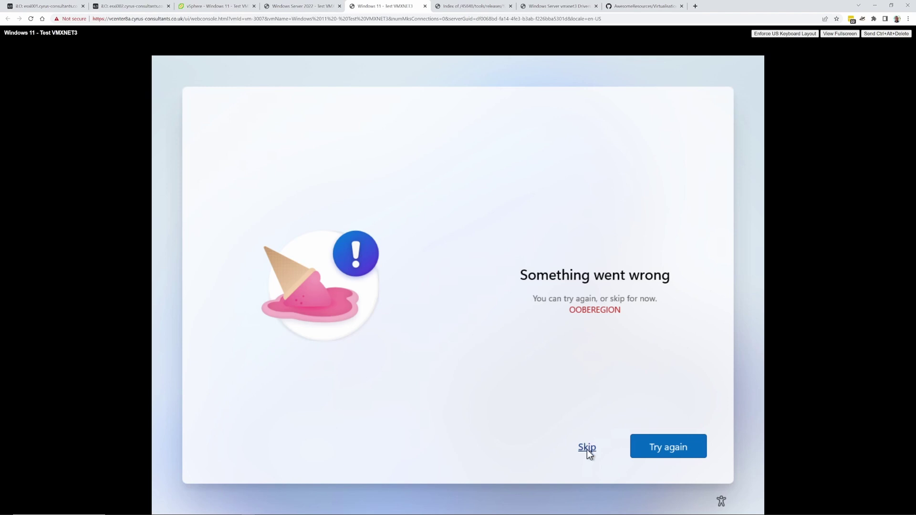
Skip the Windows 11 OOBEREGION error, sign in to Server 2022 with its password, and open Windows Update
click(588, 448)
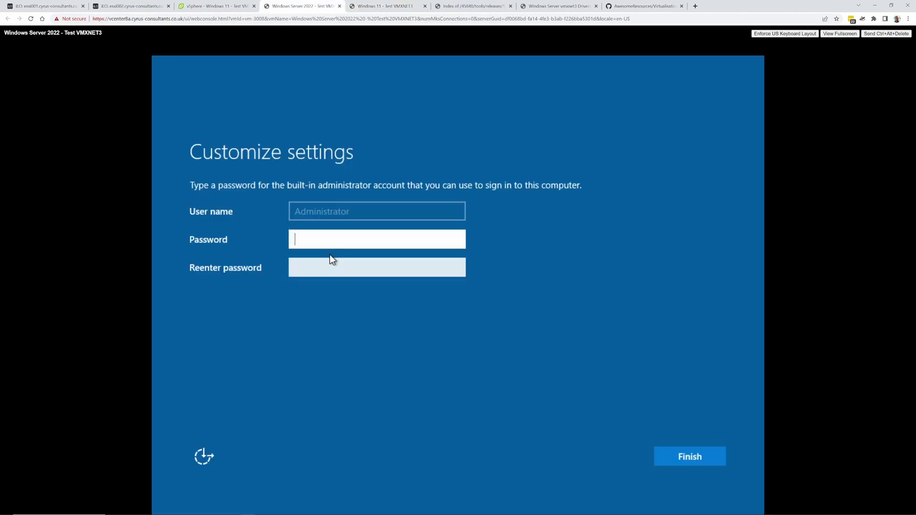
text(********)
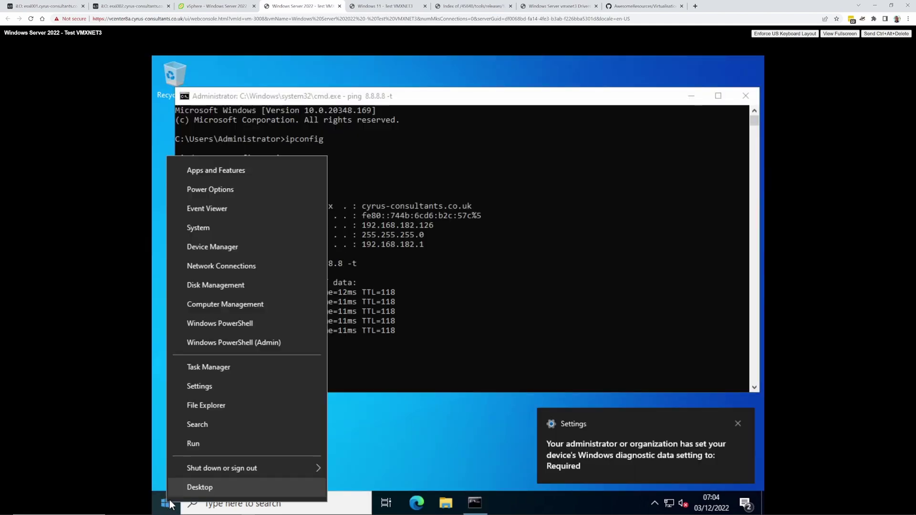
click(196, 383)
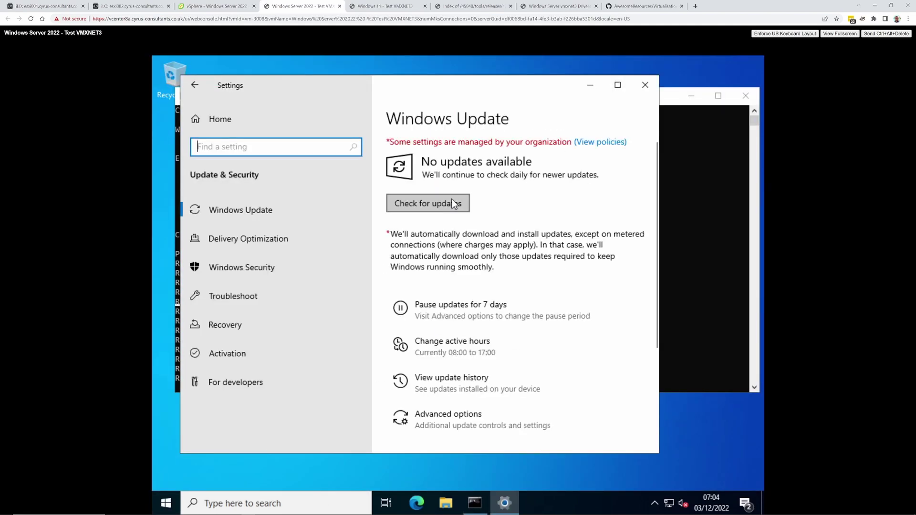
click(431, 205)
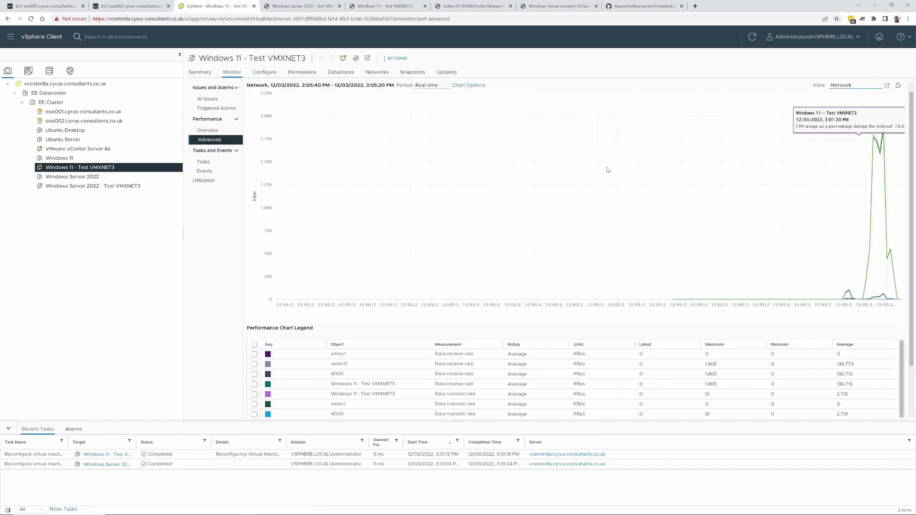
Move focus to retry the failed Windows 11 setup step, then return to the Server 2022 console
click(387, 5)
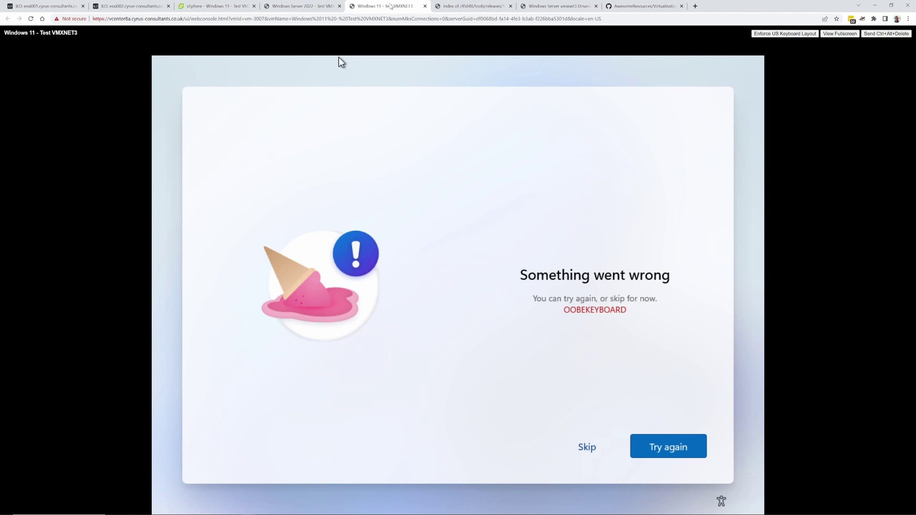
key(Tab)
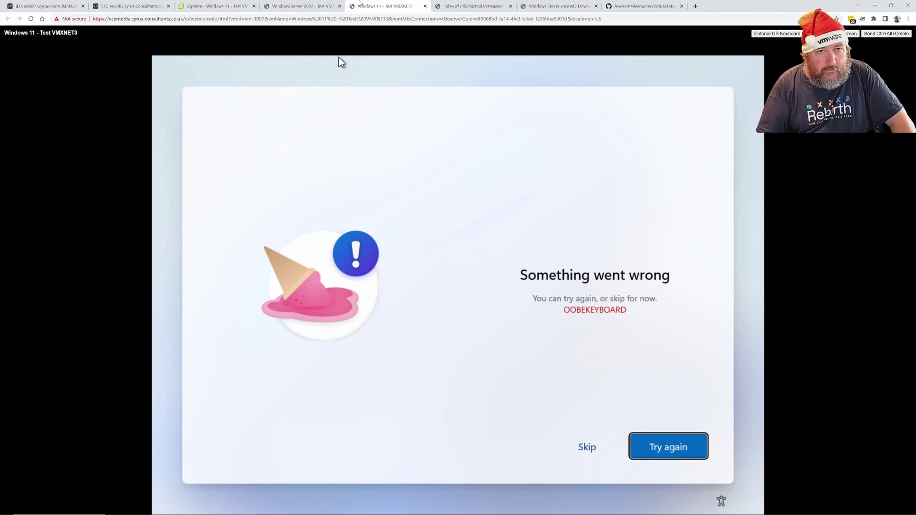
click(308, 6)
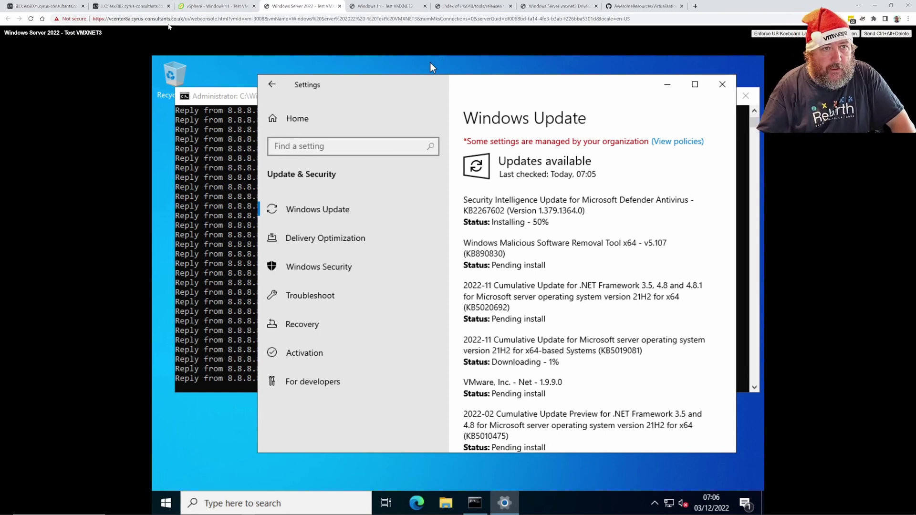
Open the Windows Server 2022 - Test VMXNET3 Summary to confirm VMware Tools is not installed
click(210, 9)
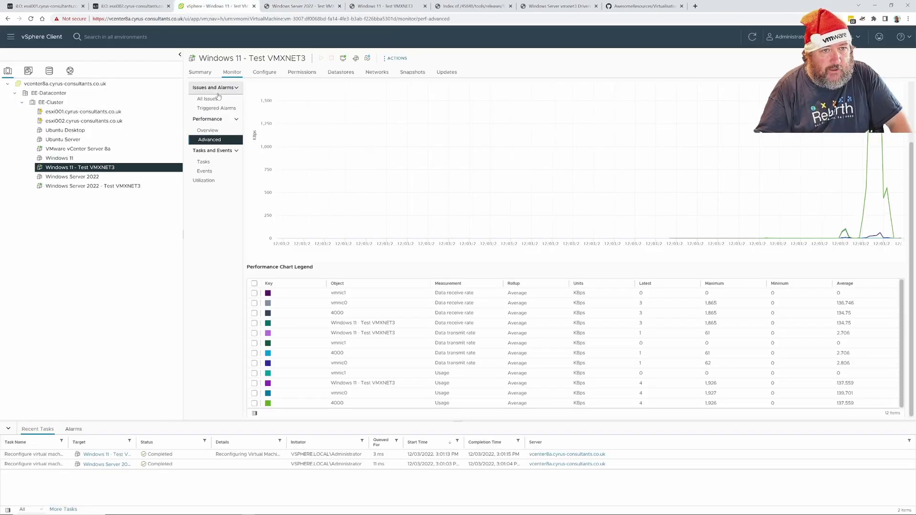
click(128, 186)
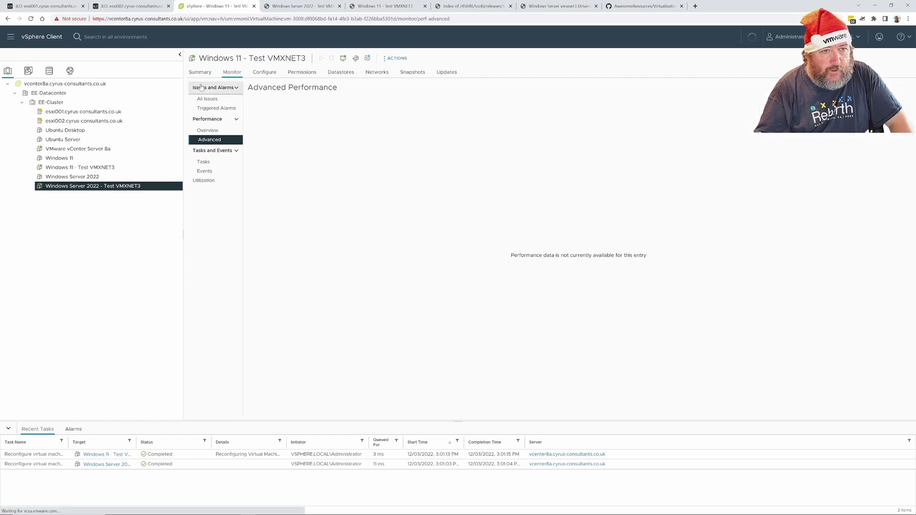
click(199, 73)
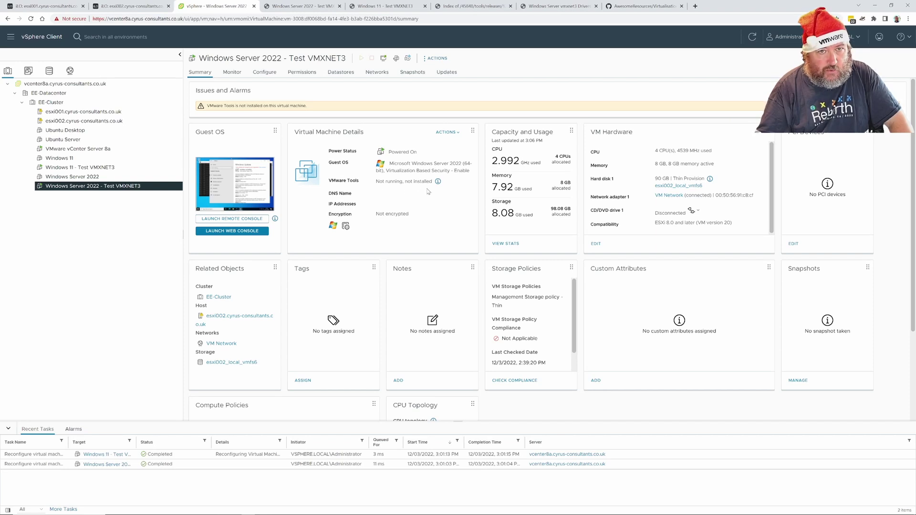
Review the Server 2022 console's ping and Windows Update windows, then go to the Windows 11 console
click(301, 7)
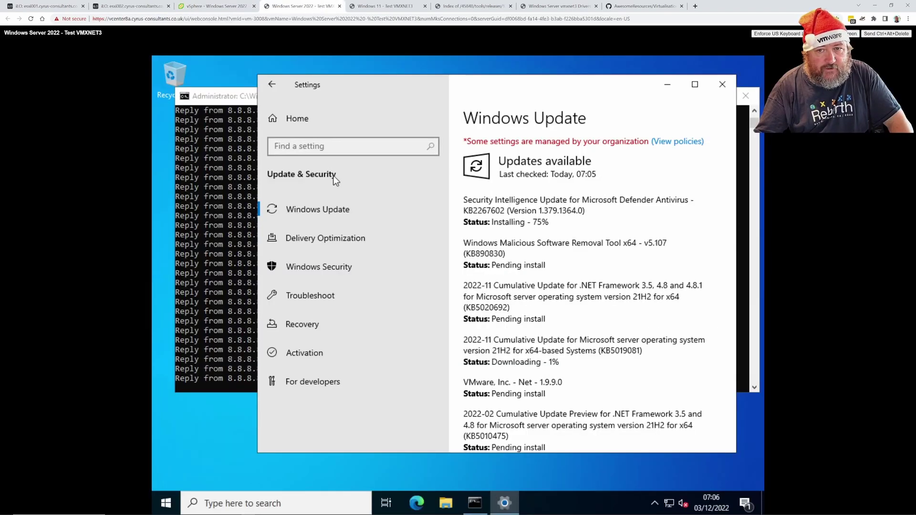
scroll(540, 237, down, 5)
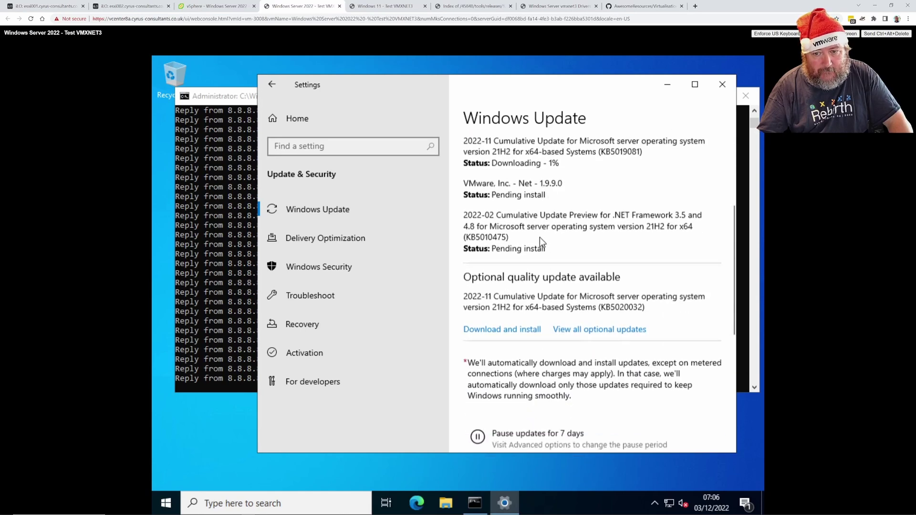
scroll(540, 237, up, 5)
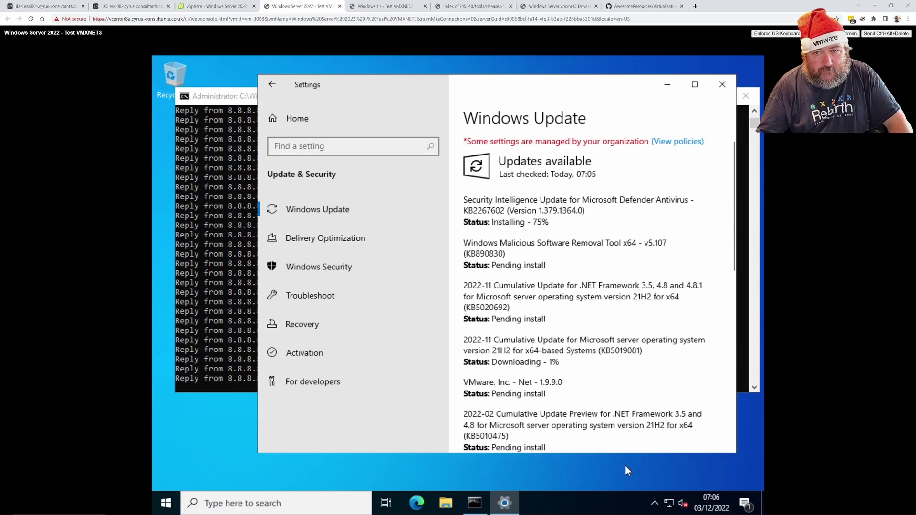
click(223, 270)
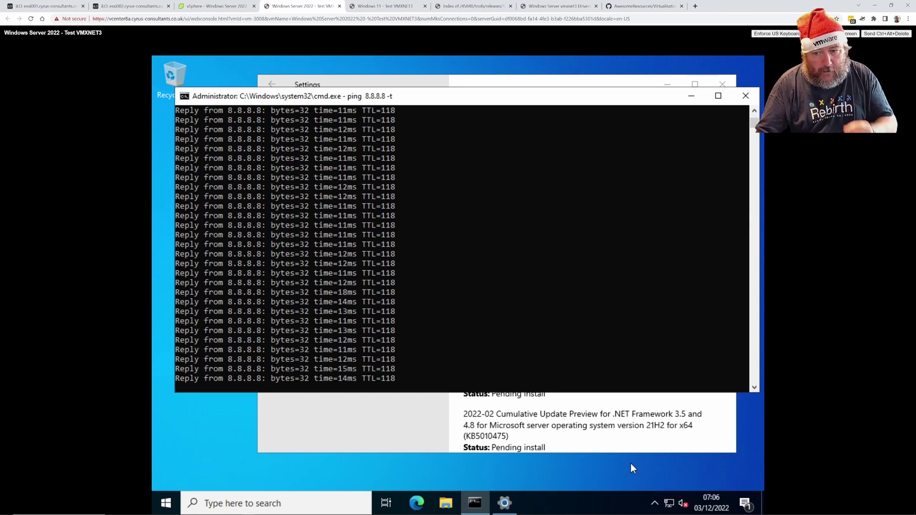
click(623, 439)
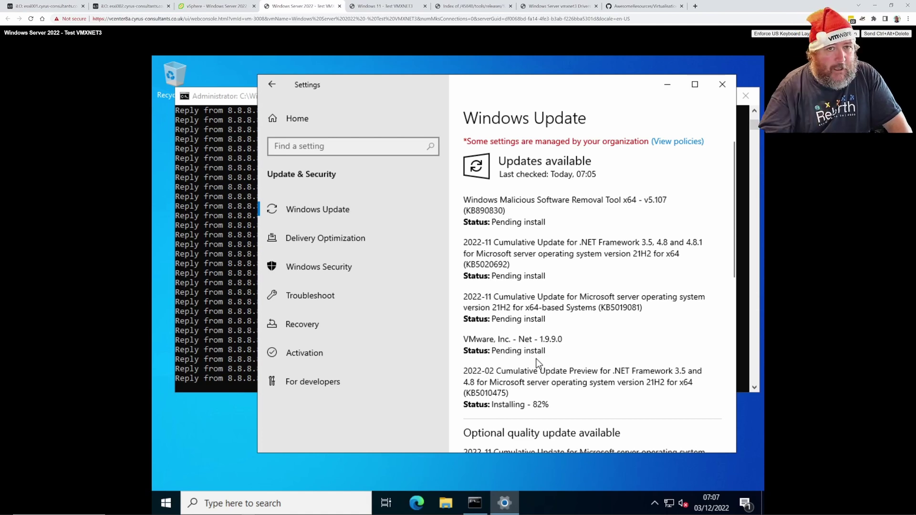
click(385, 7)
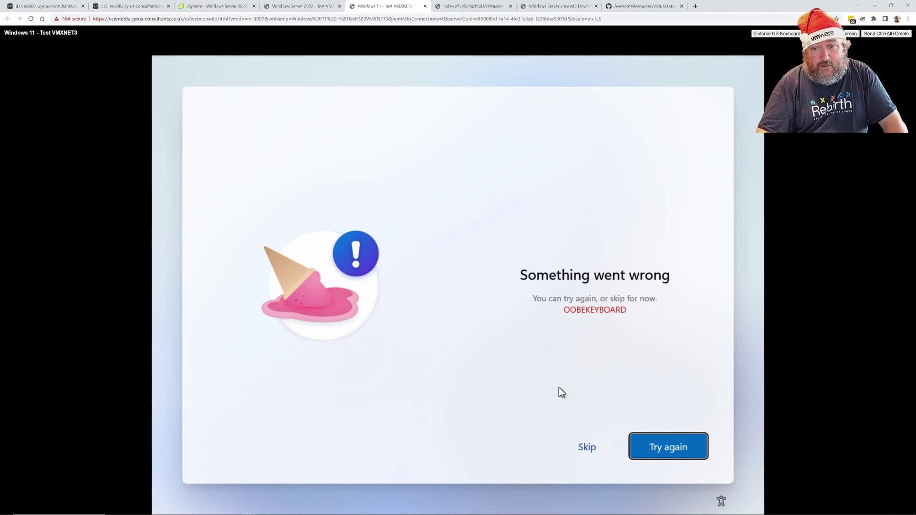
Skip the Windows 11 OOBEKEYBOARD error and switch to the Windows Server 2022 - Test VMXNET3 console
click(588, 449)
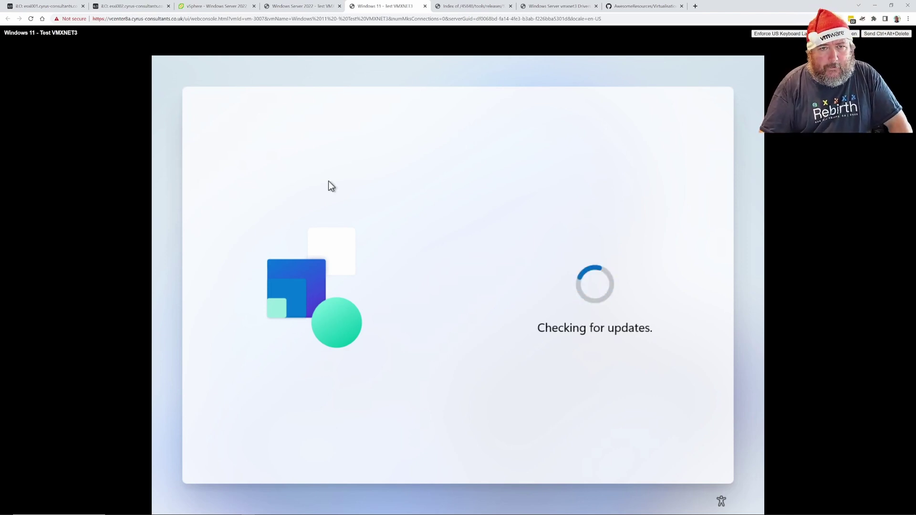
click(300, 7)
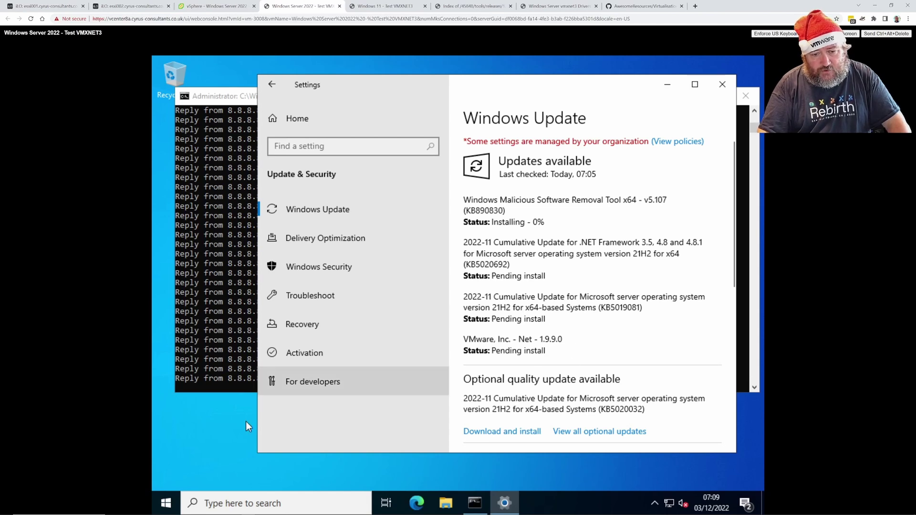
Verify in Device Manager the vmxnet3 adapter uses Microsoft driver 1.8.17.0, then view the vGemba.net article
right_click(168, 508)
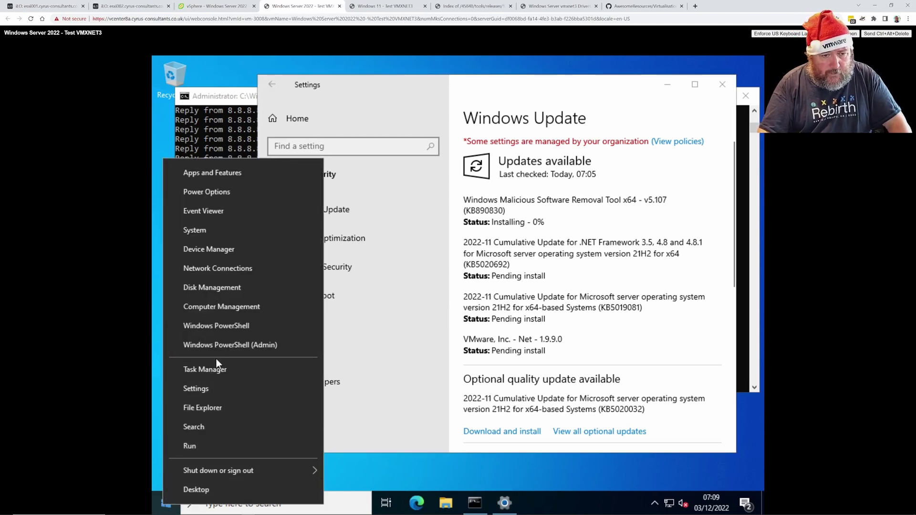
click(219, 246)
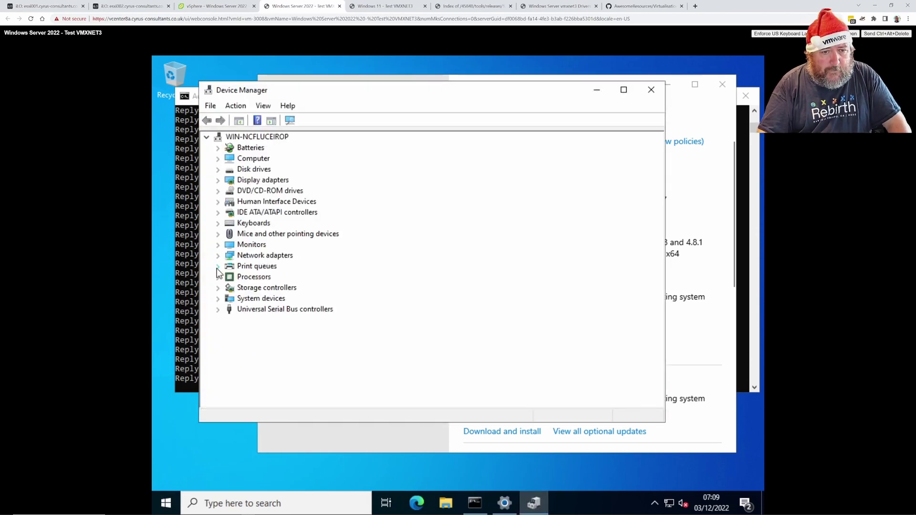
click(219, 257)
right_click(261, 266)
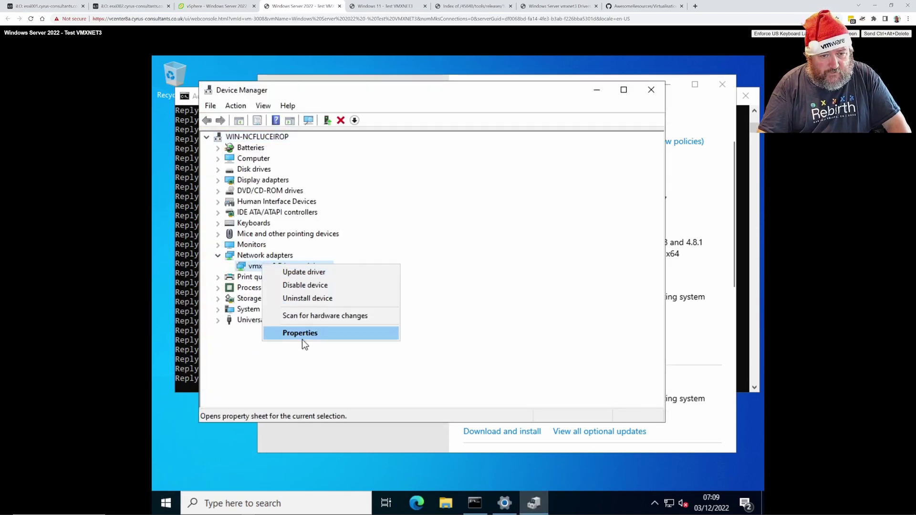
click(302, 339)
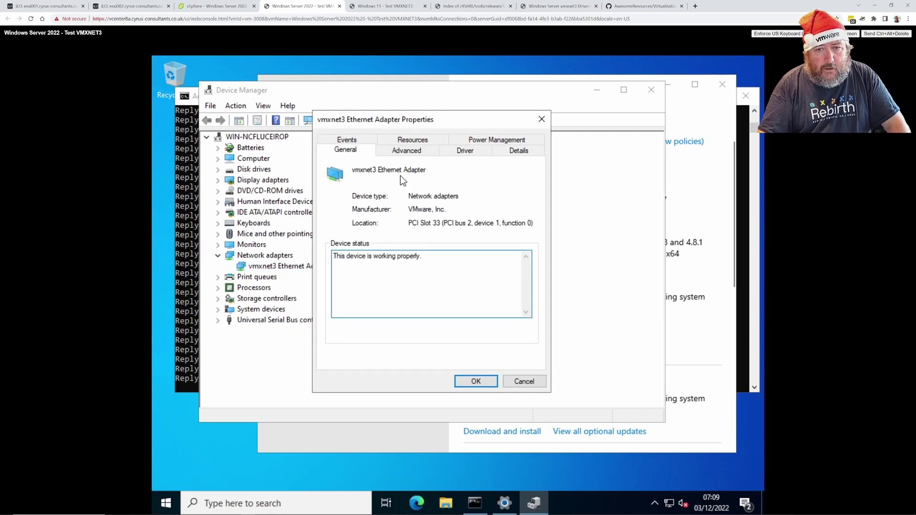
click(466, 151)
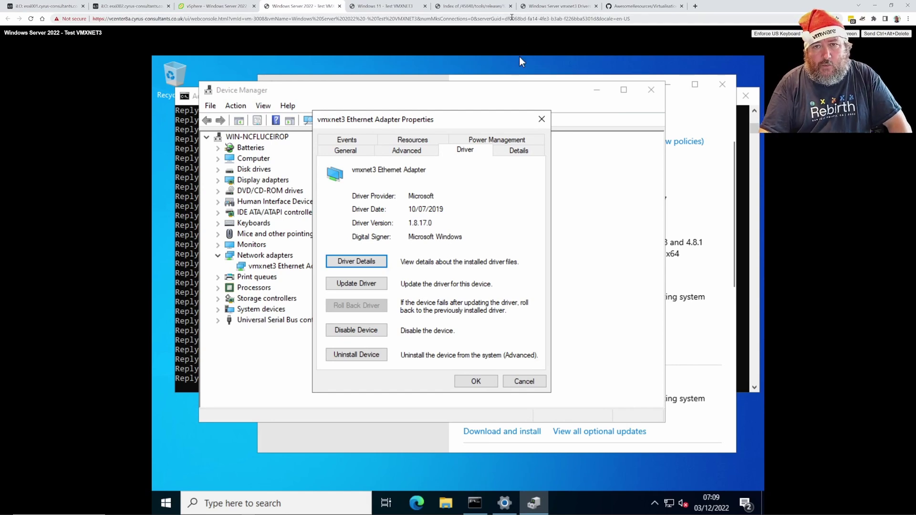
click(558, 11)
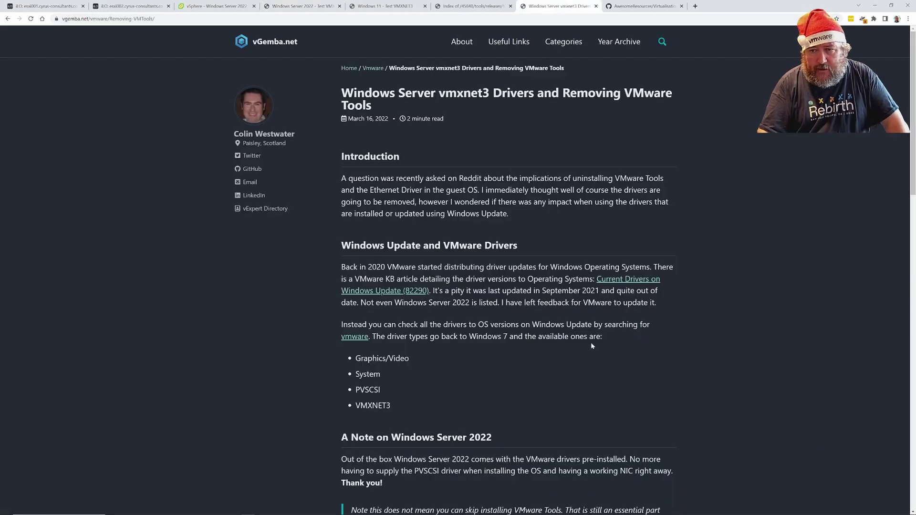
scroll(590, 342, down, 5)
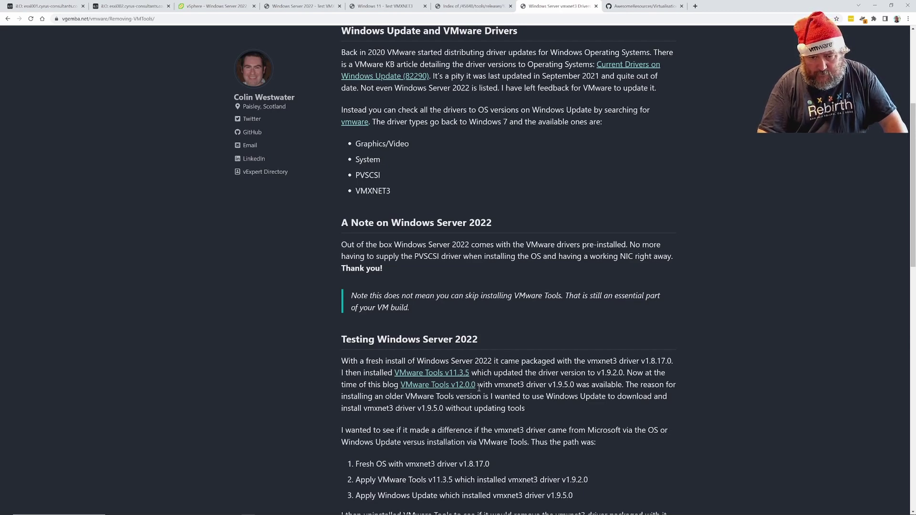
scroll(485, 400, up, 4)
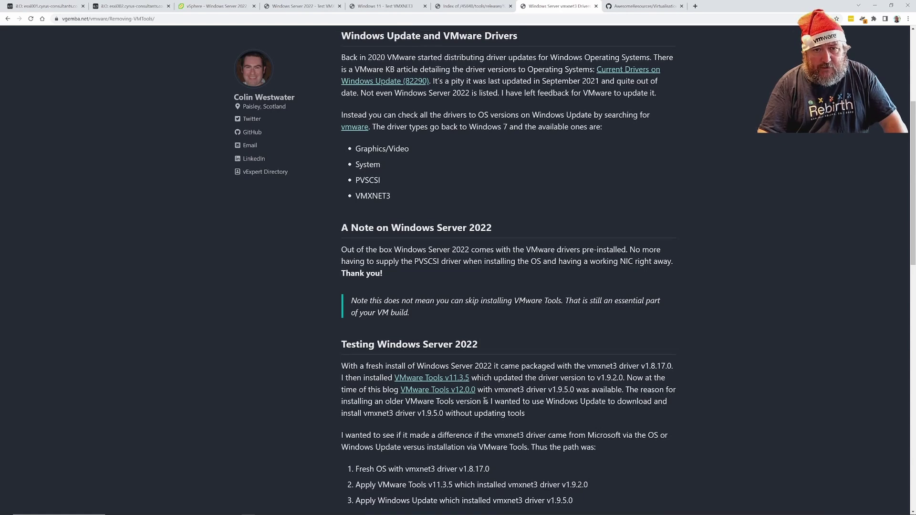
scroll(485, 400, up, 1)
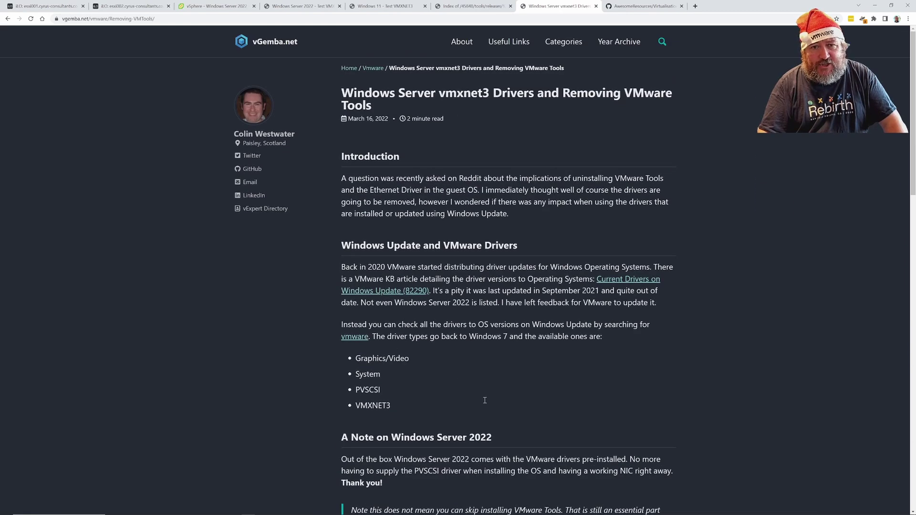
scroll(491, 459, down, 5)
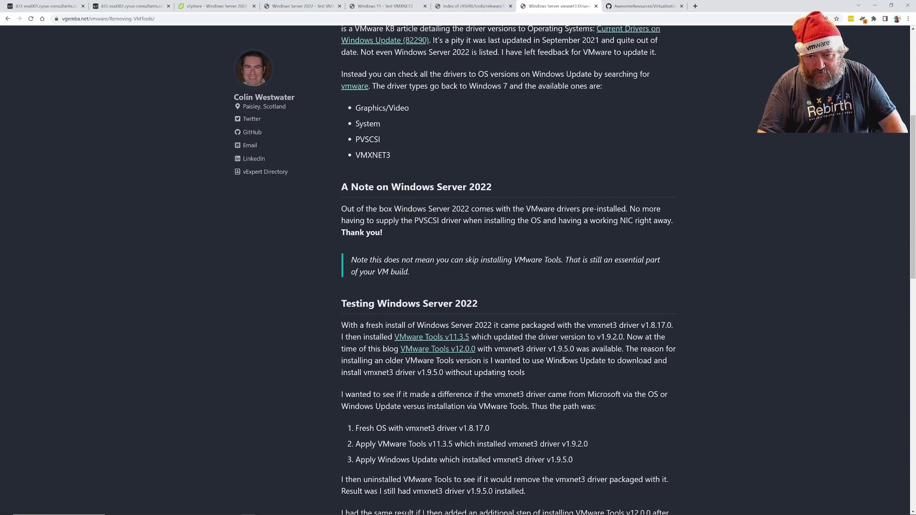
Cancel the vmxnet3 adapter properties, review Windows Update and the vGemba.net article, then open the Windows 11 console
click(292, 7)
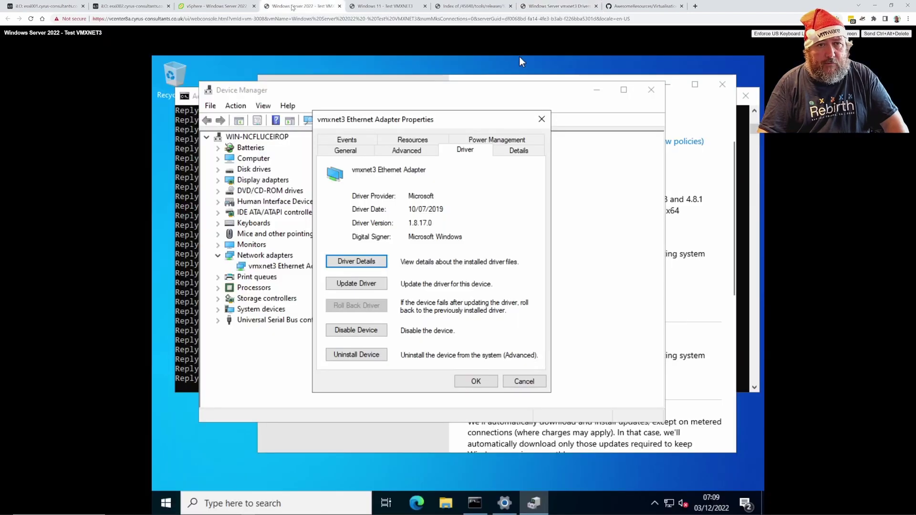
click(524, 381)
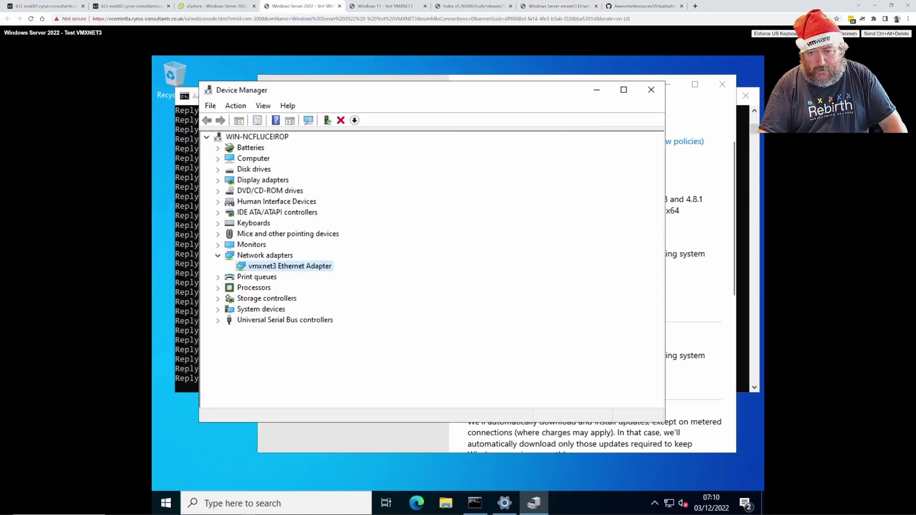
click(694, 160)
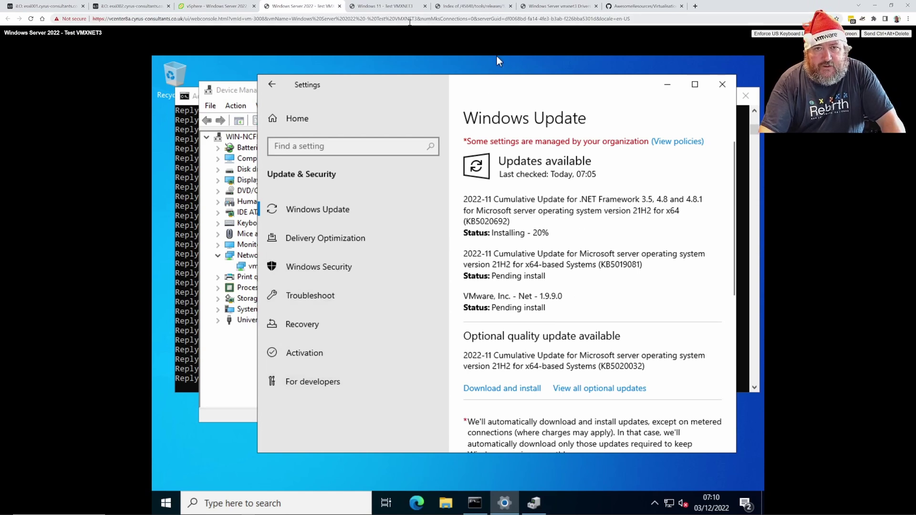
click(548, 6)
scroll(520, 345, down, 2)
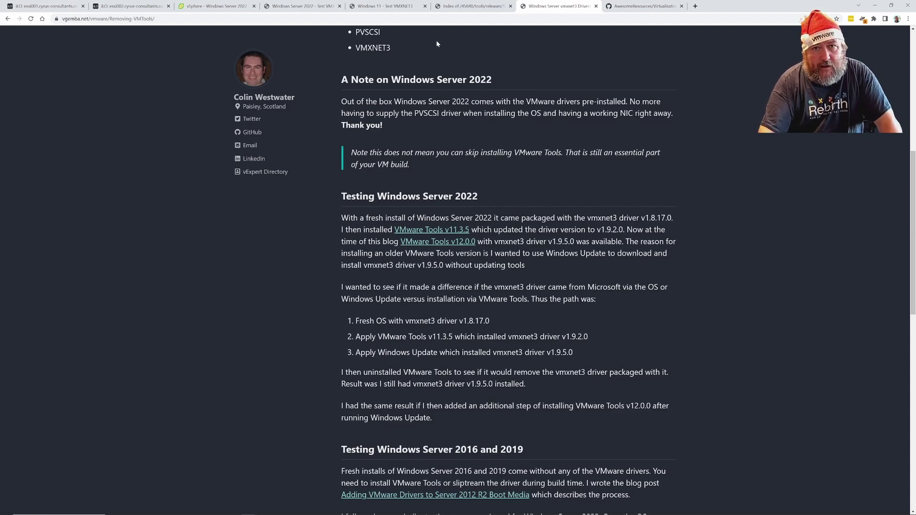
click(386, 7)
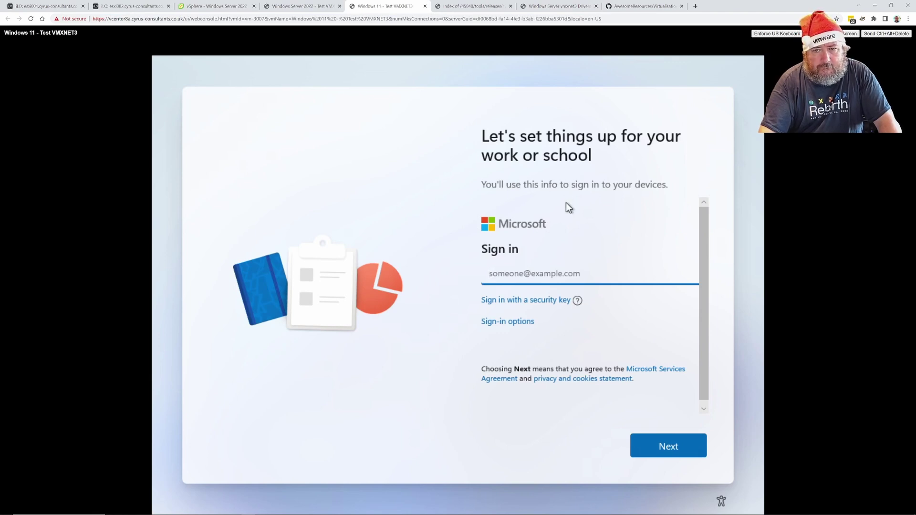
Choose domain join to create a local account and enter the account holder's name
click(515, 322)
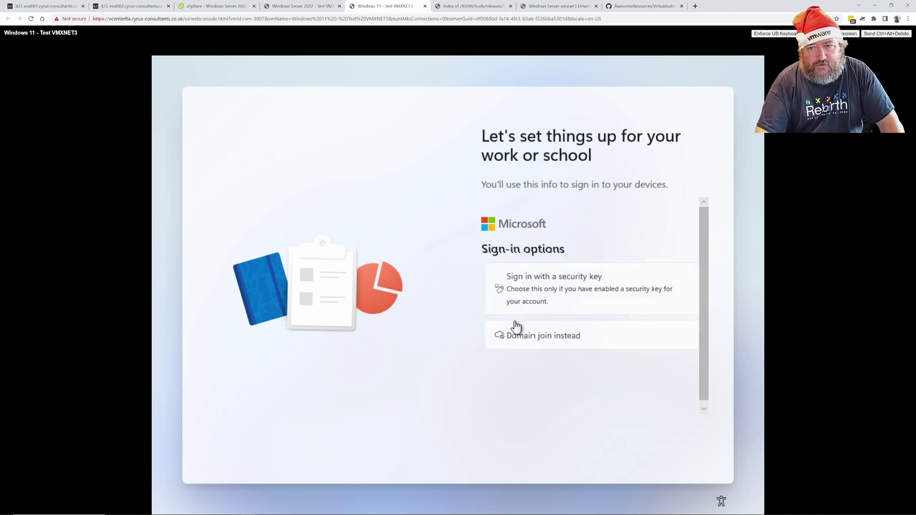
click(553, 338)
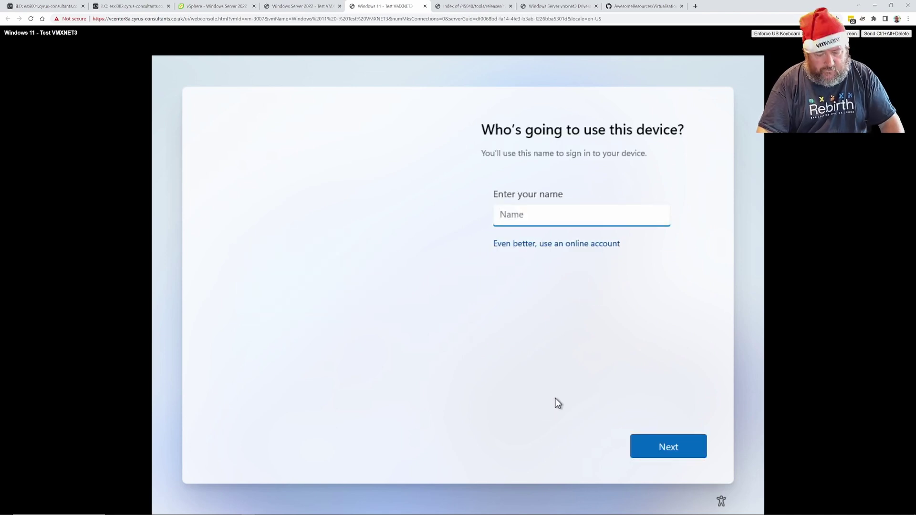
text(Andrew )
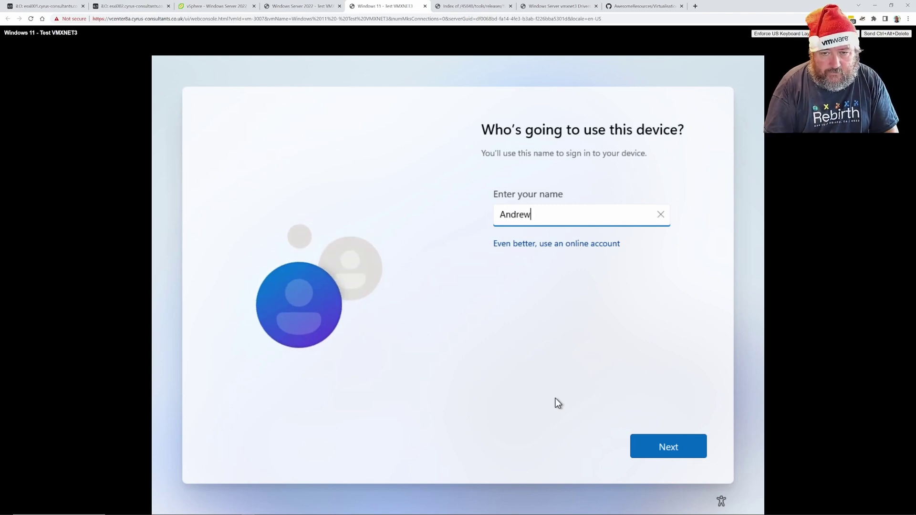
text(Hancock)
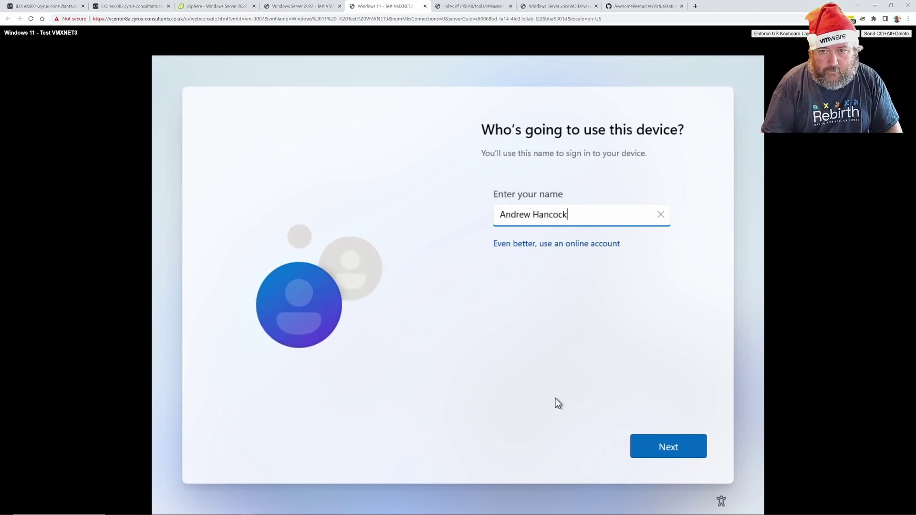
click(663, 446)
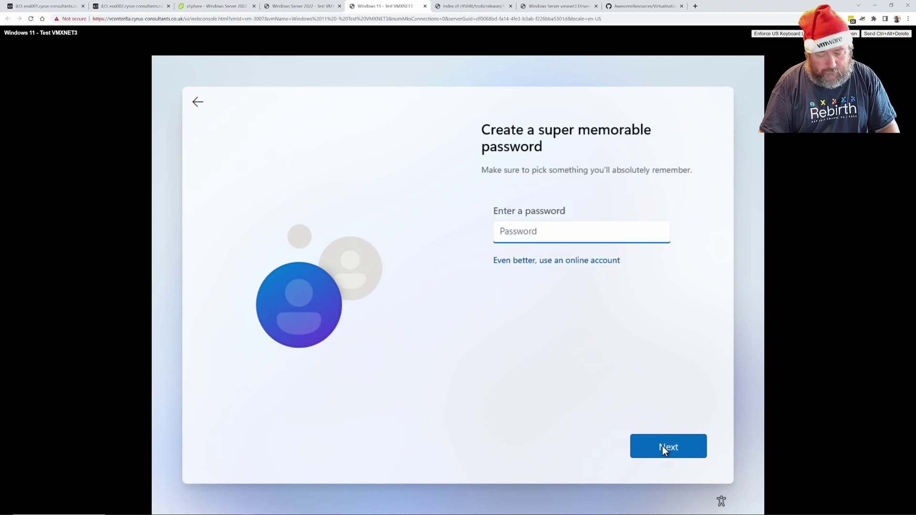
Enter and confirm the new local account password
text(•••••••••••)
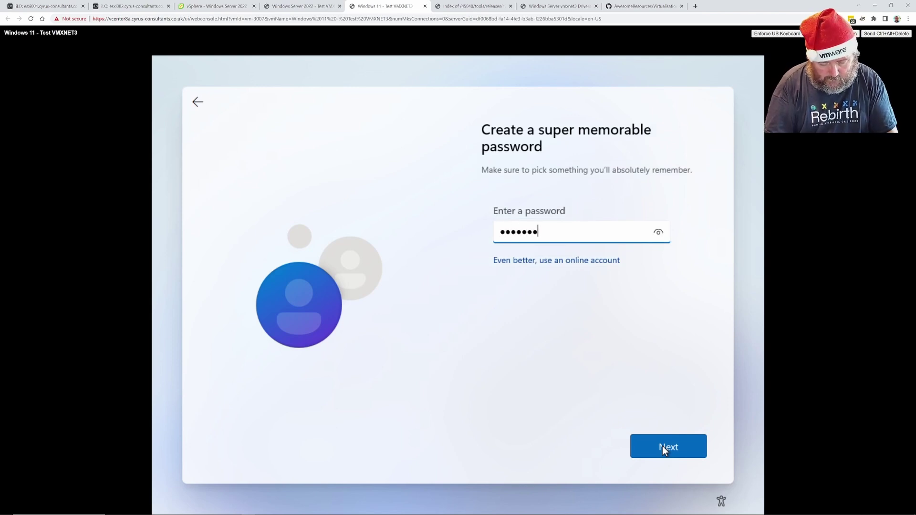
text(••)
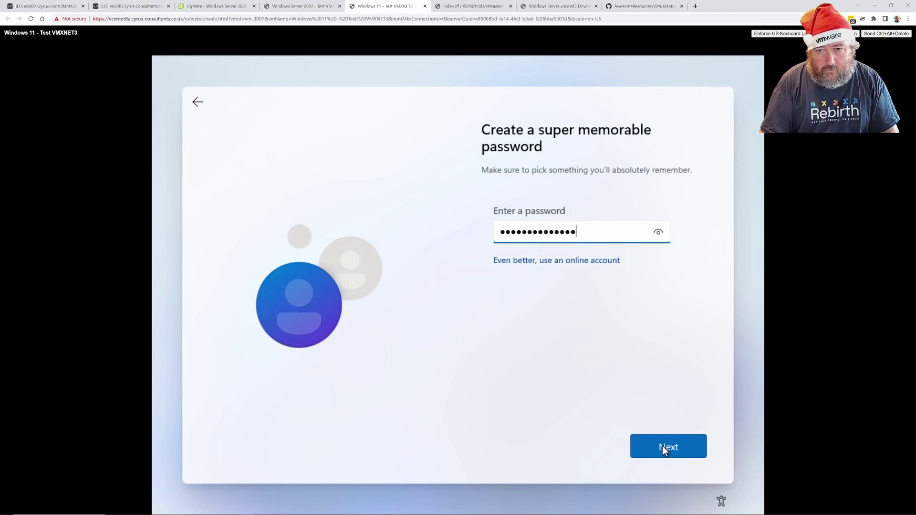
click(662, 445)
text(•••••••••••)
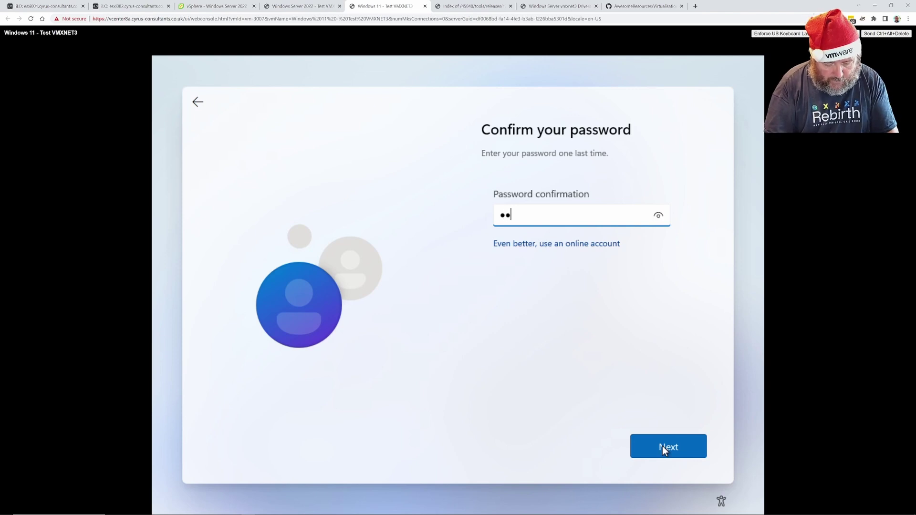
text(•••)
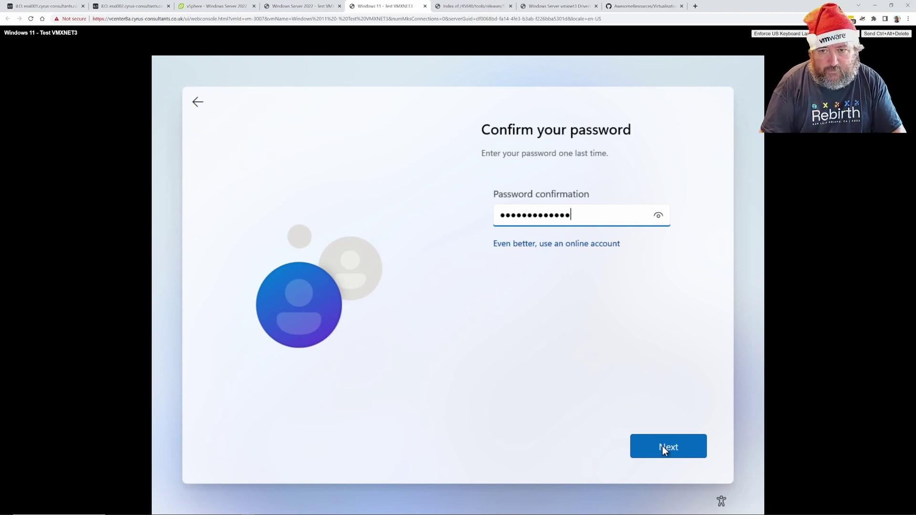
click(662, 446)
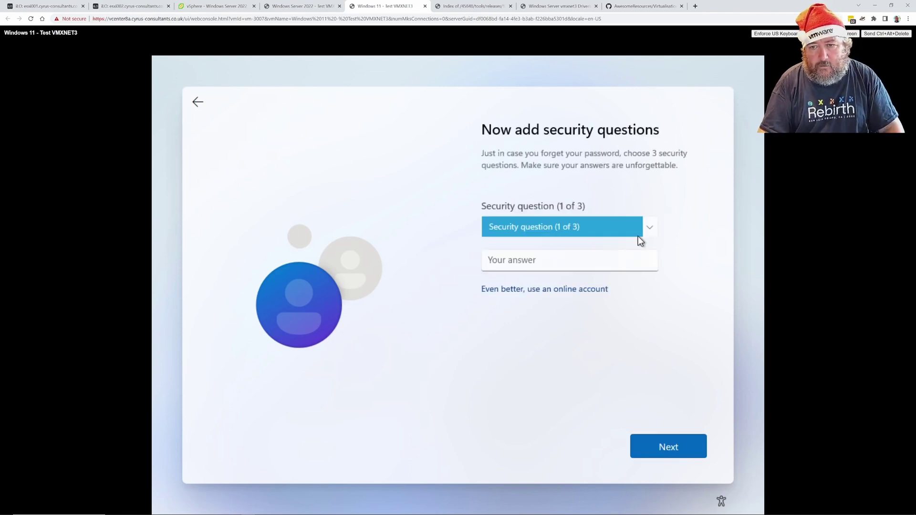
Pick the first pet's name security question and enter its answer
click(652, 228)
click(629, 240)
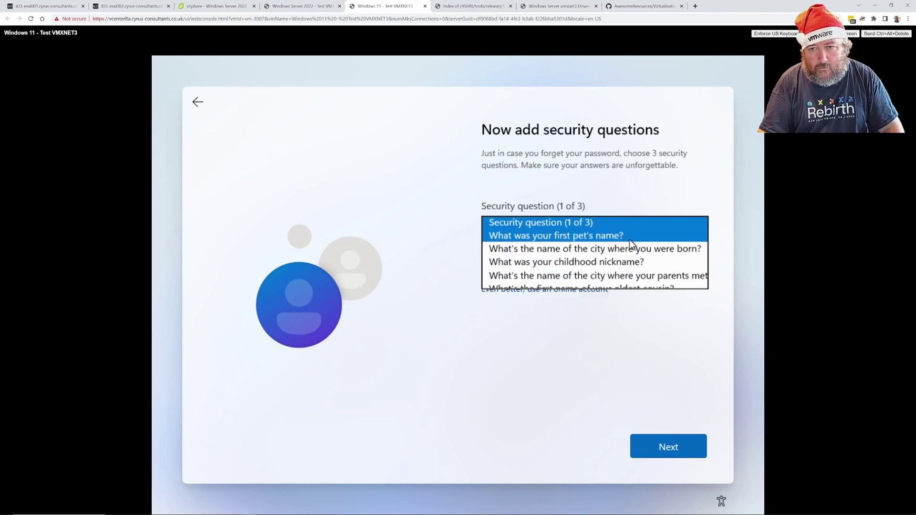
click(593, 264)
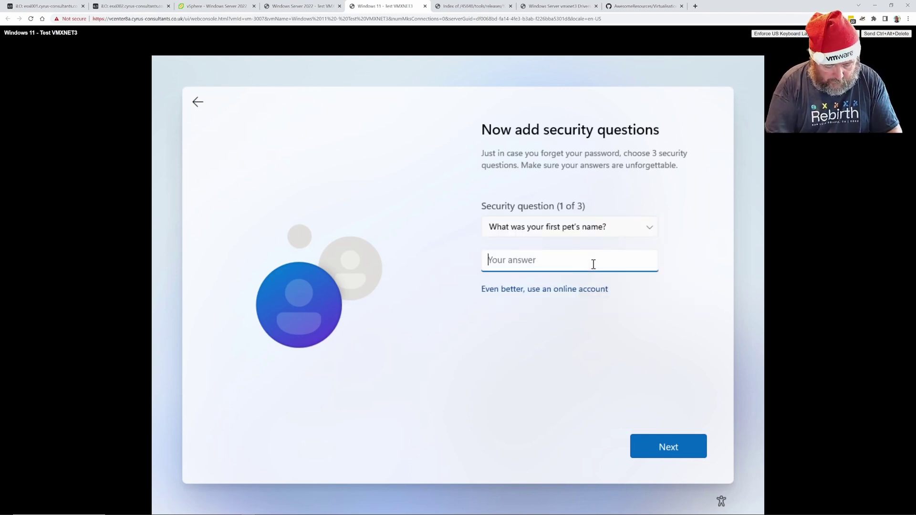
click(649, 446)
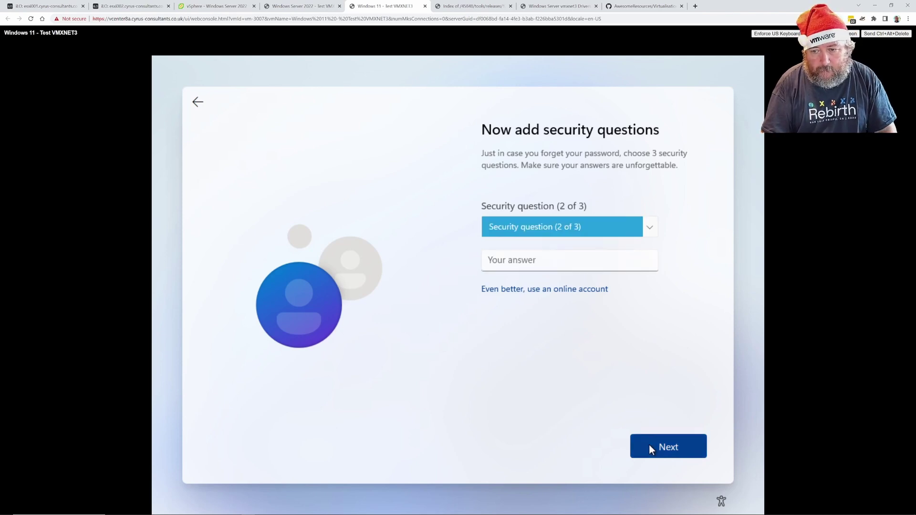
Pick the oldest cousin's first name question as the second and answer it
click(566, 228)
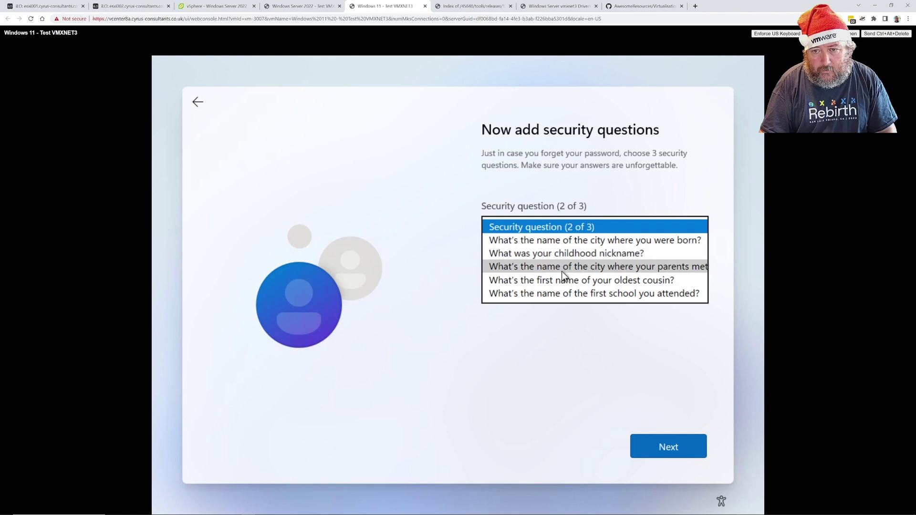
click(553, 280)
click(553, 263)
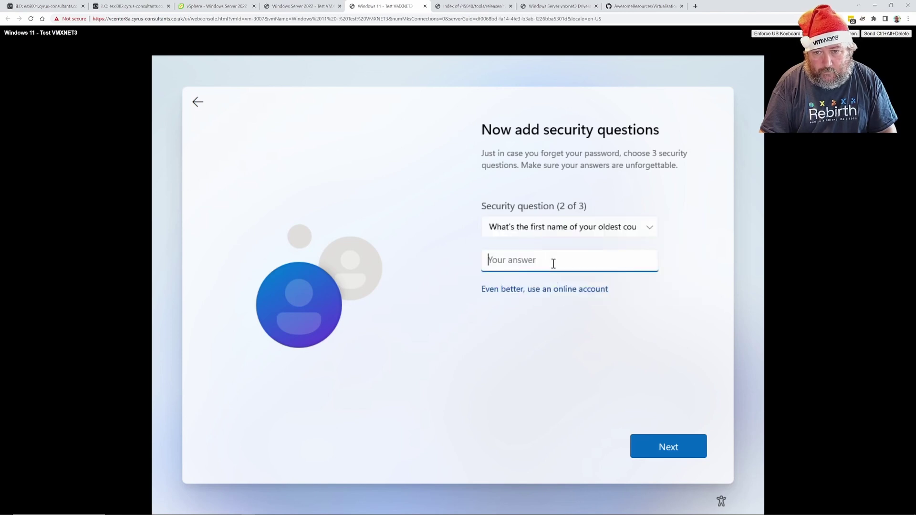
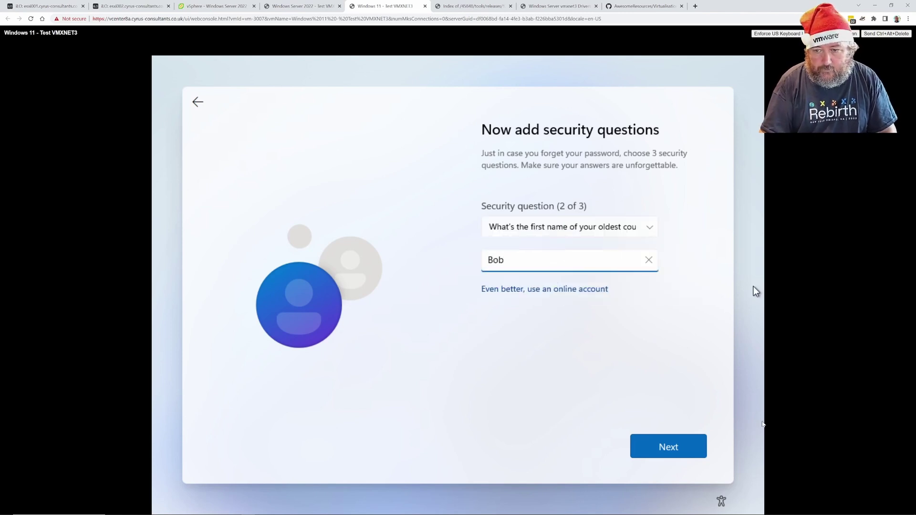
click(662, 450)
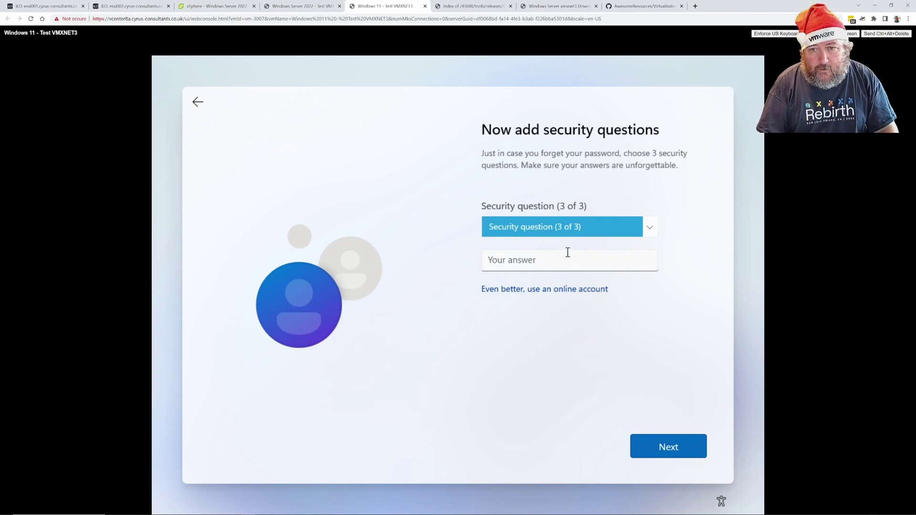
Pick 'What was your childhood nickname?' as the third question, answer it, and continue
click(569, 224)
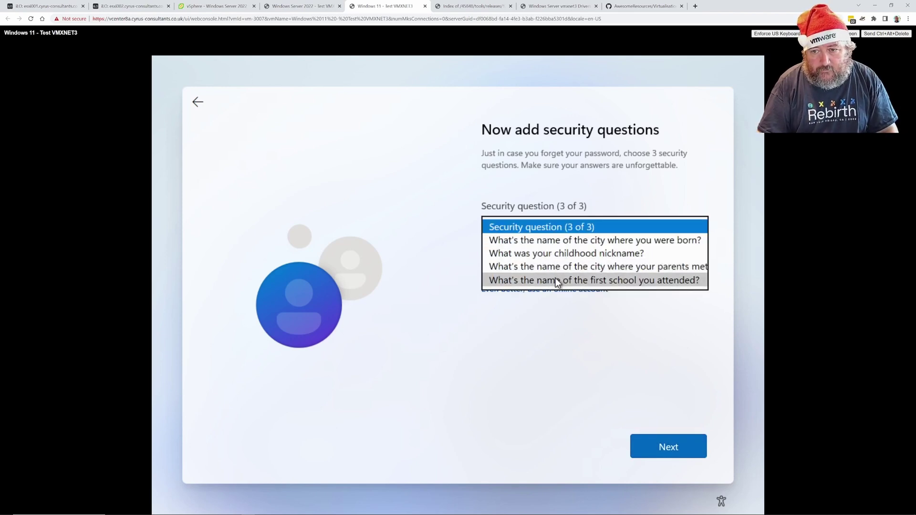
click(556, 281)
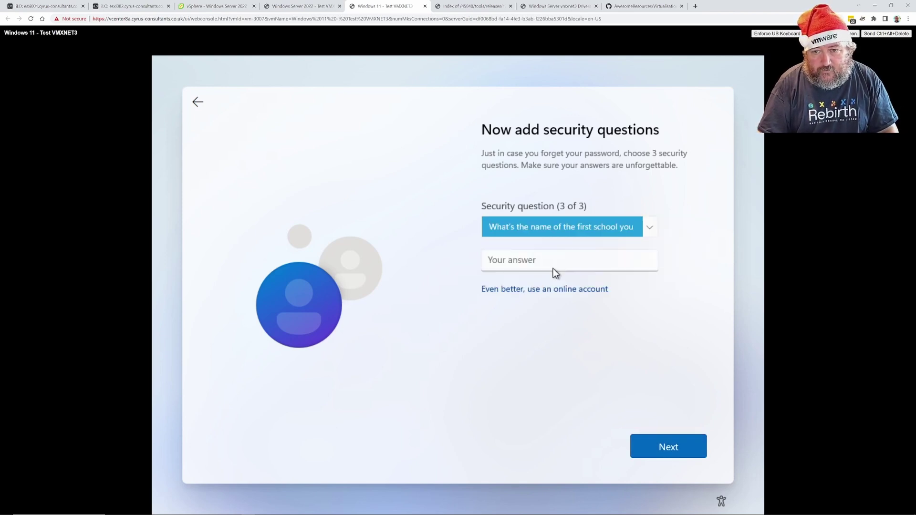
click(569, 231)
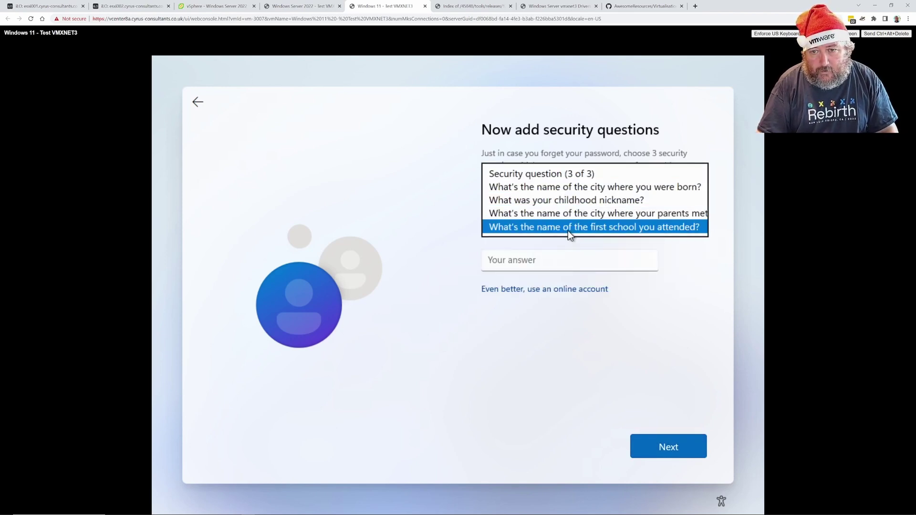
click(574, 201)
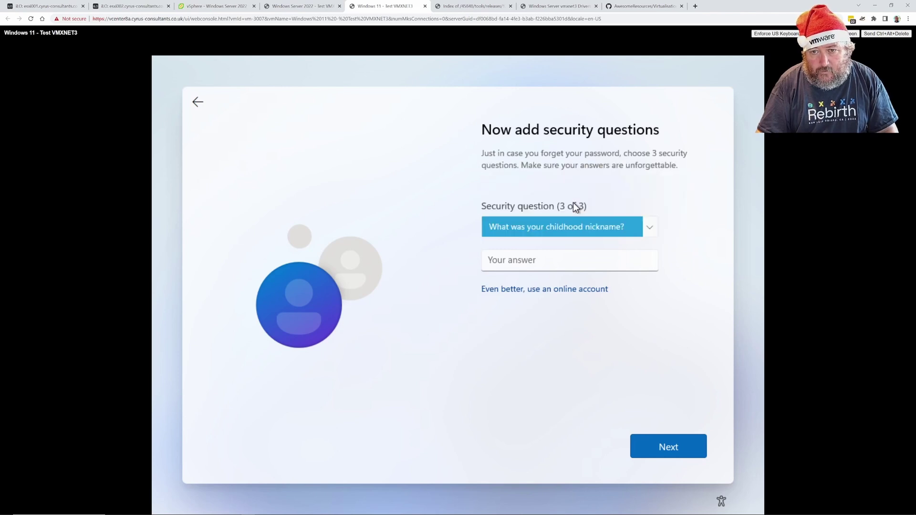
click(564, 266)
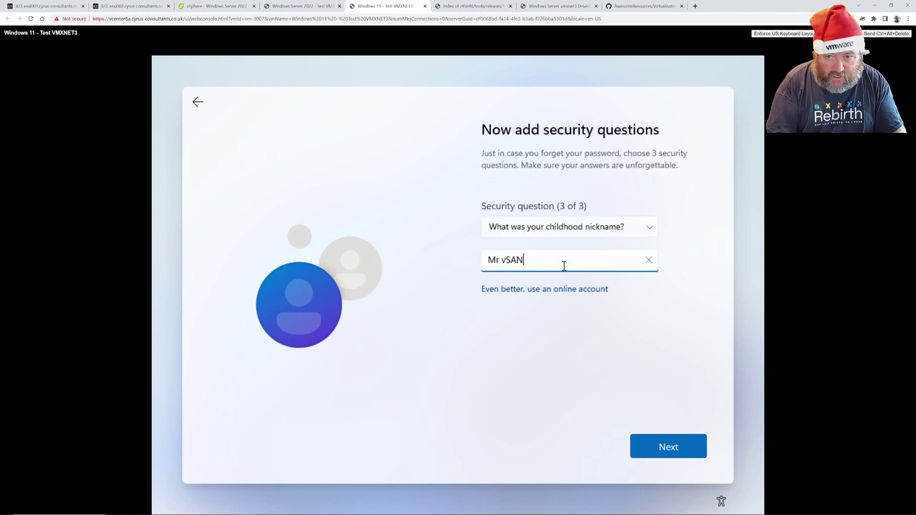
click(674, 457)
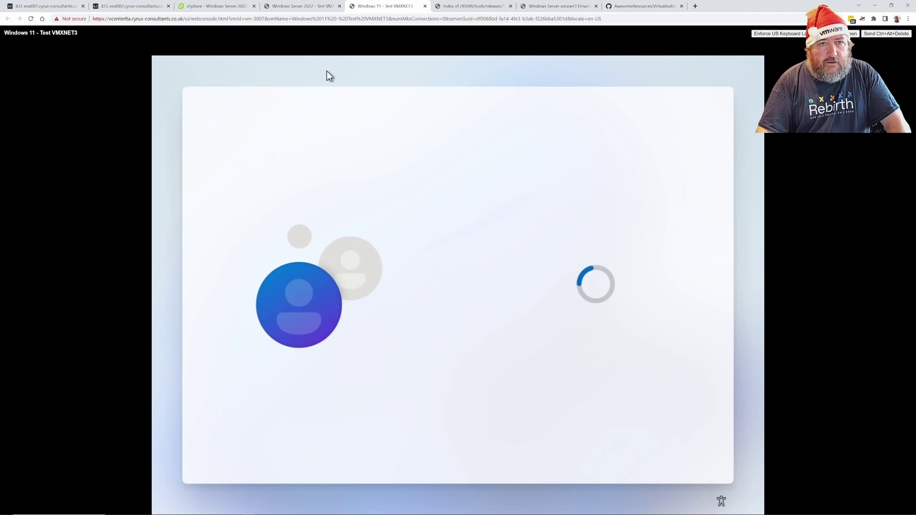
click(216, 6)
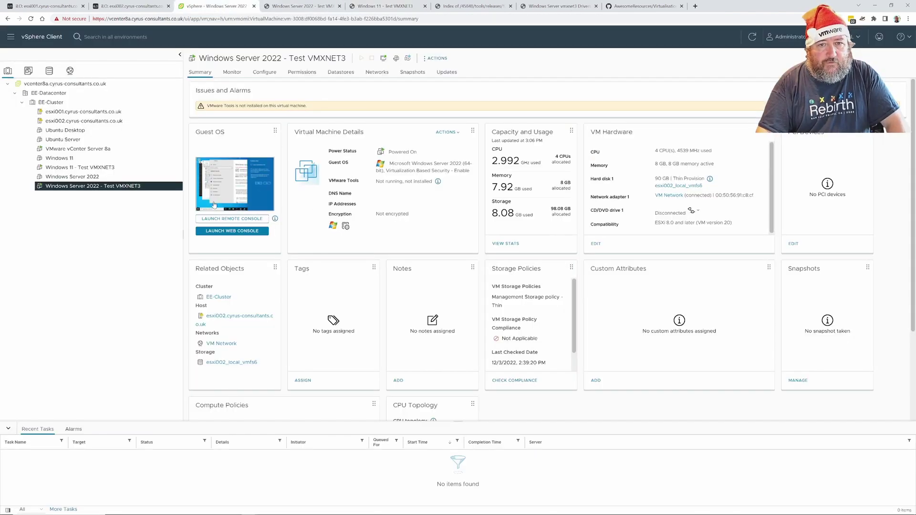
click(110, 168)
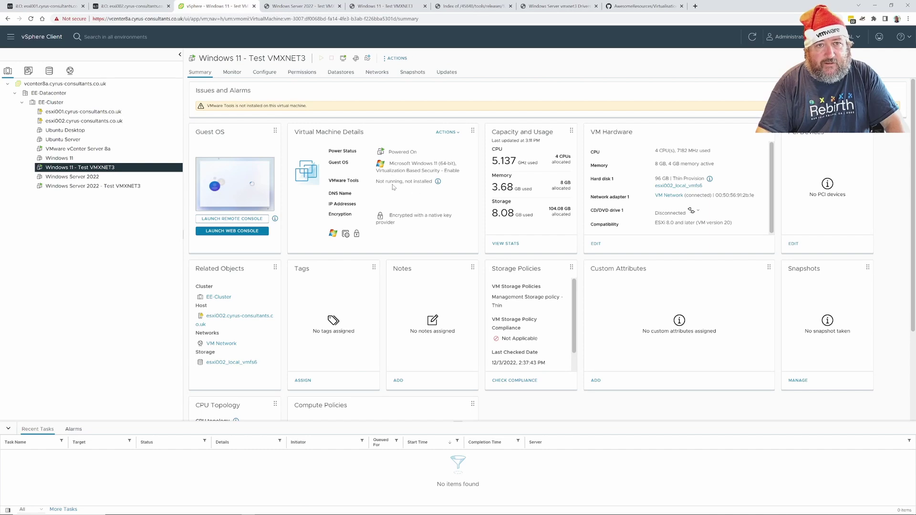
click(384, 8)
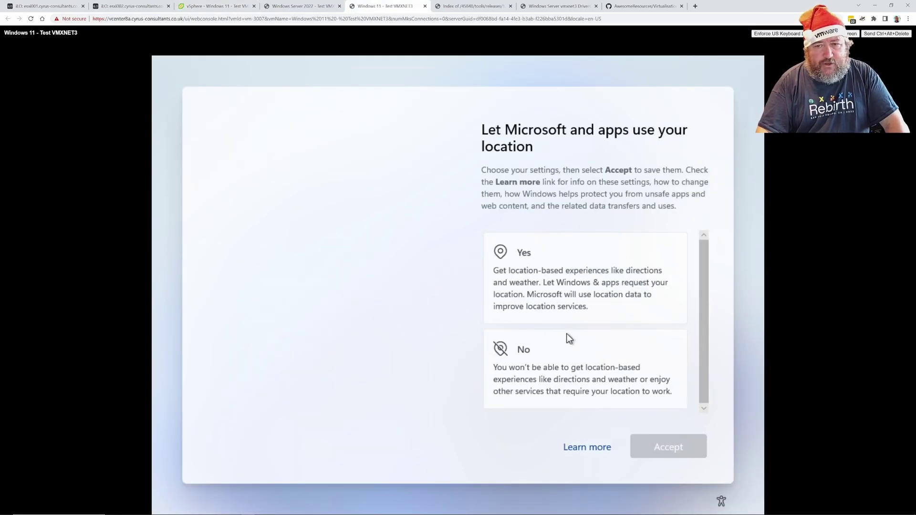
Accept location access, Find my device, and optional diagnostic data on the privacy pages
click(589, 296)
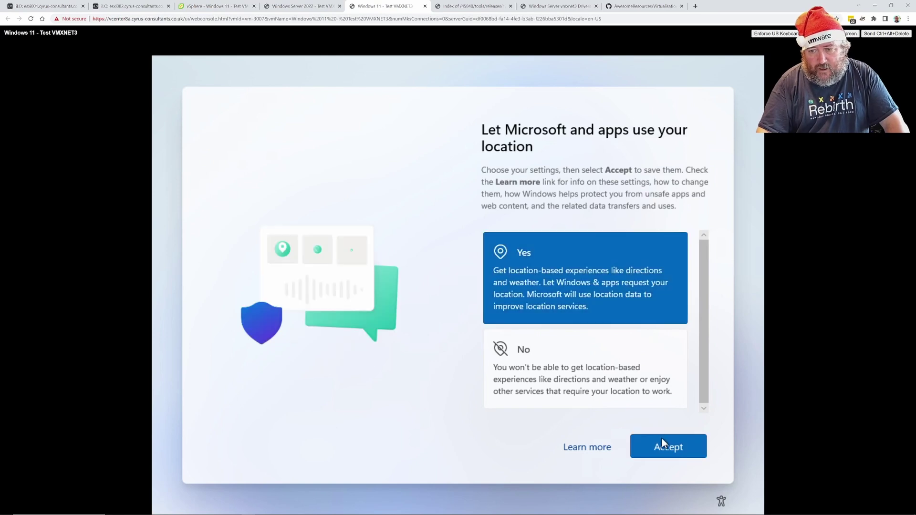
click(662, 439)
click(605, 285)
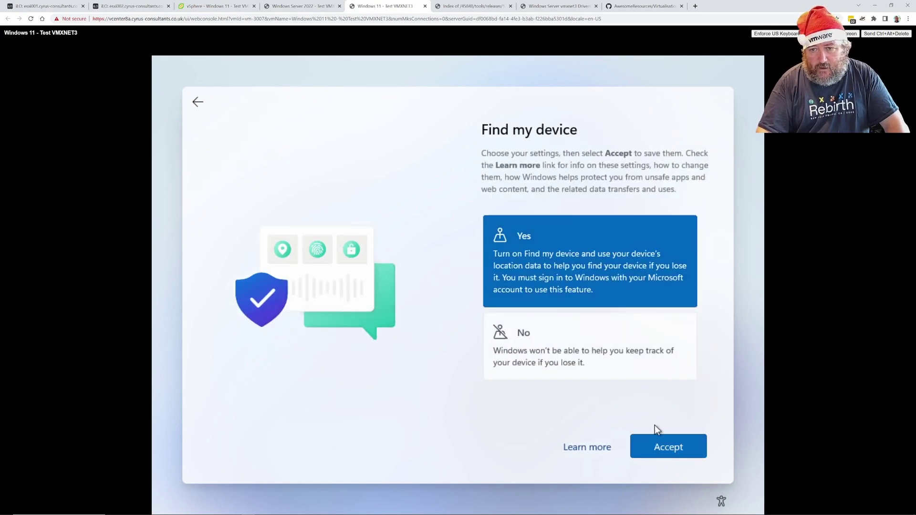
click(662, 449)
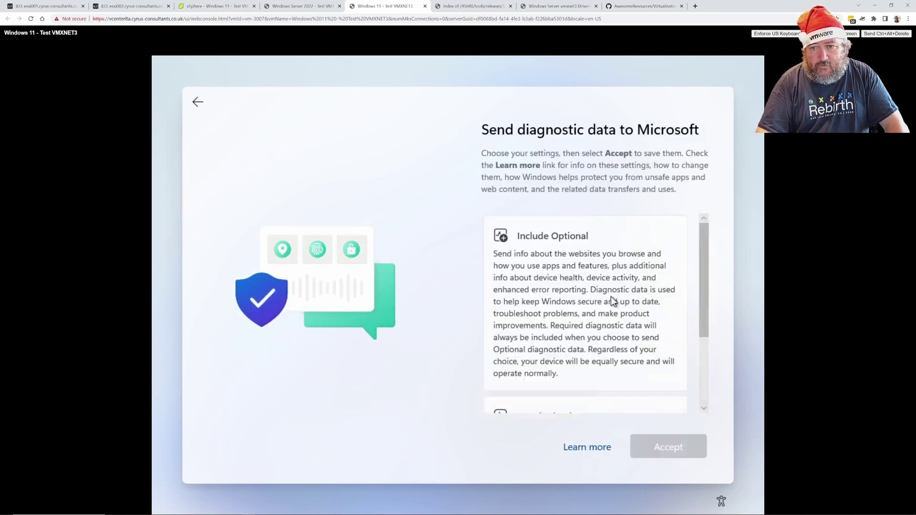
click(608, 293)
click(671, 448)
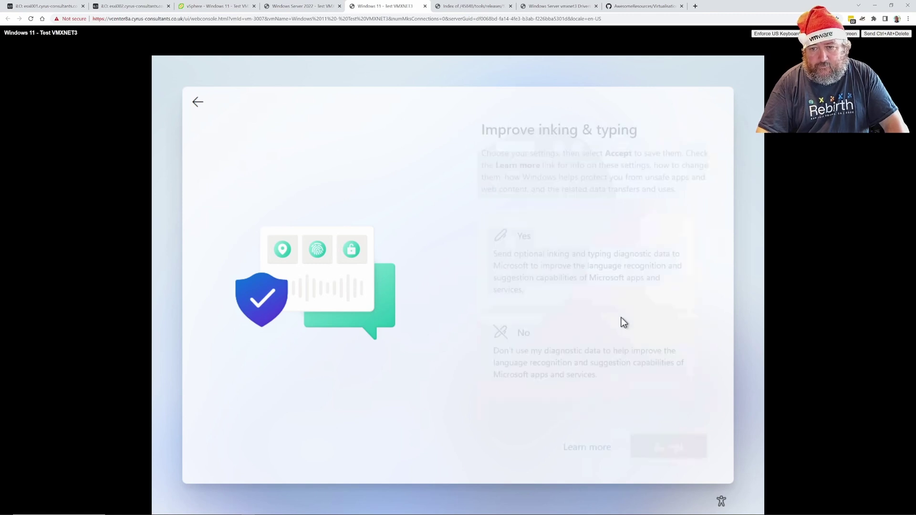
Opt in to inking and typing, tailored experiences and advertising ID, then view the Server 2022 console
click(609, 292)
click(656, 450)
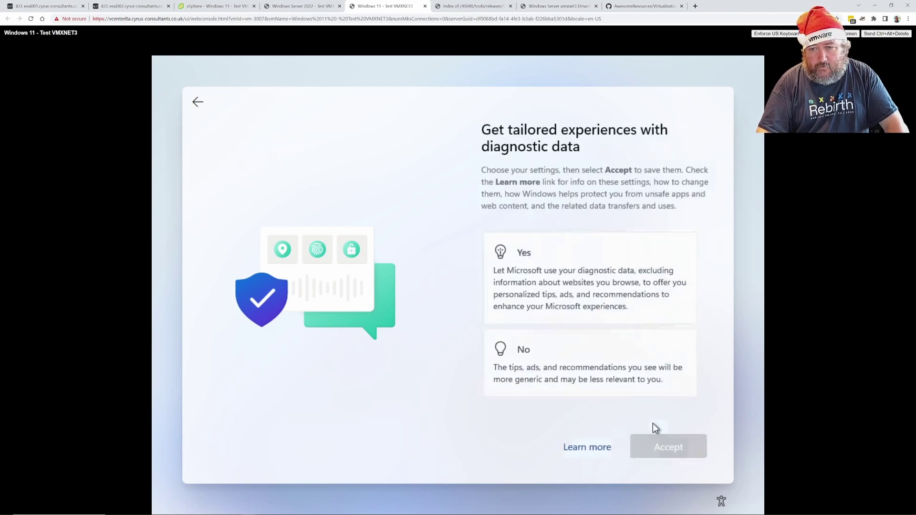
click(616, 297)
click(675, 457)
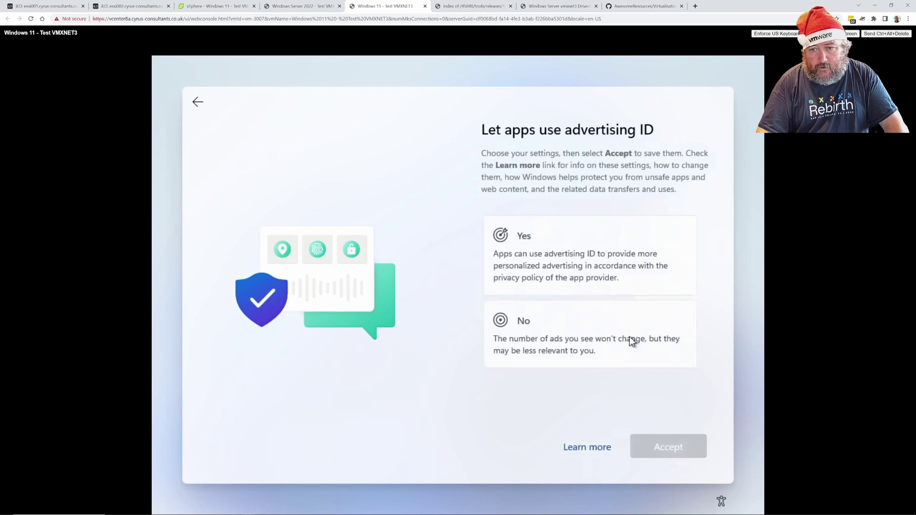
click(605, 279)
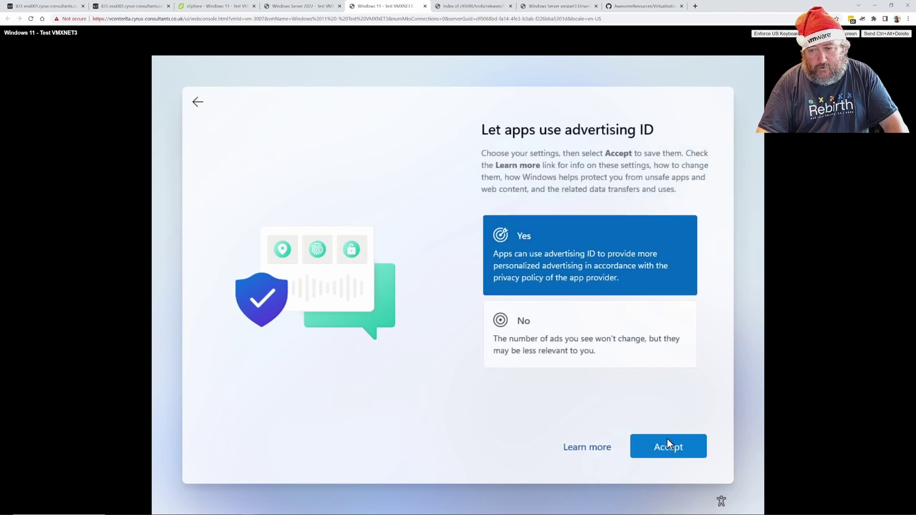
click(668, 444)
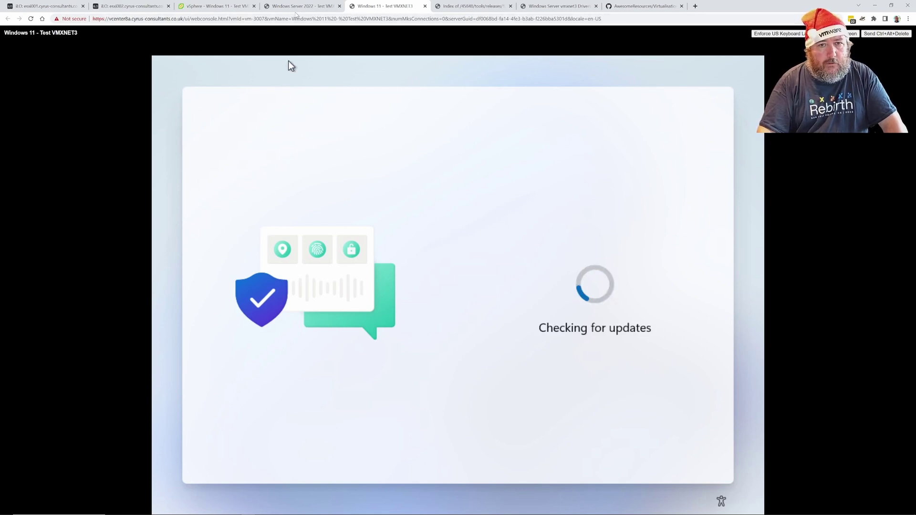
click(295, 11)
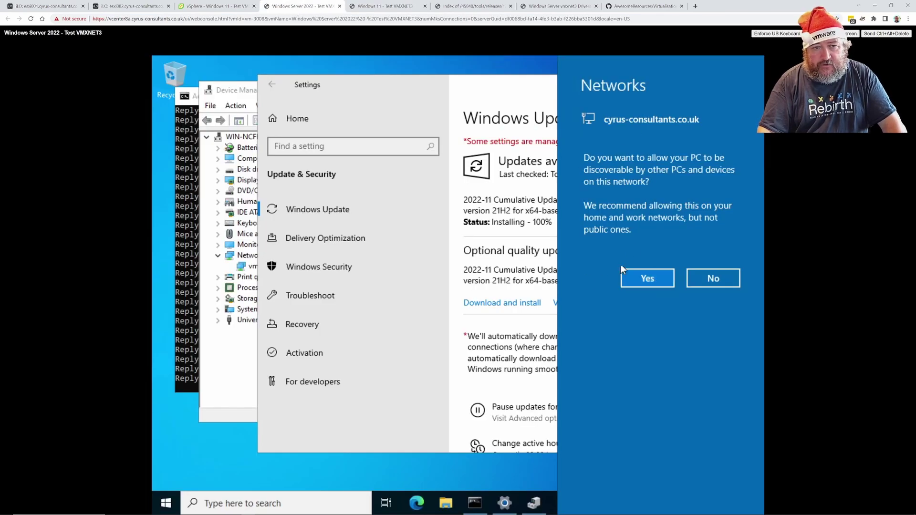
Allow network discovery and view the vmxnet3 adapter's driver, VMware 1.9.9.0
click(649, 280)
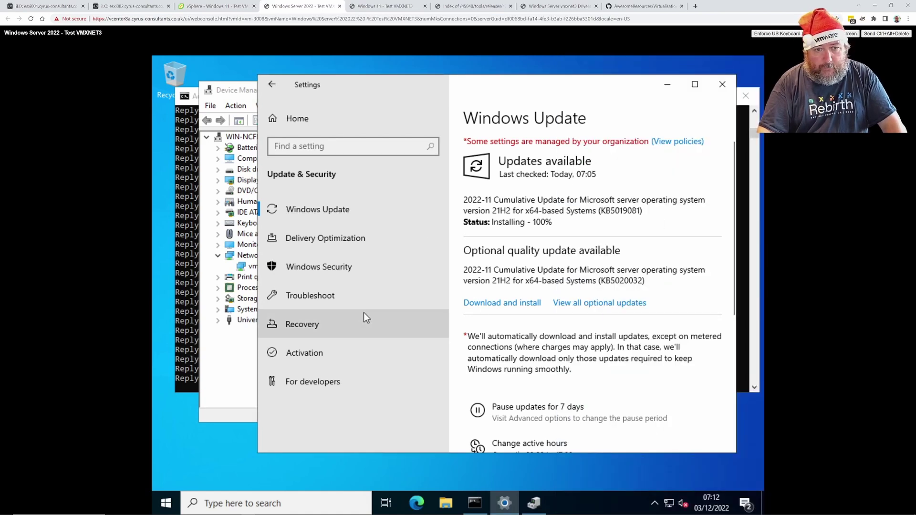
click(236, 345)
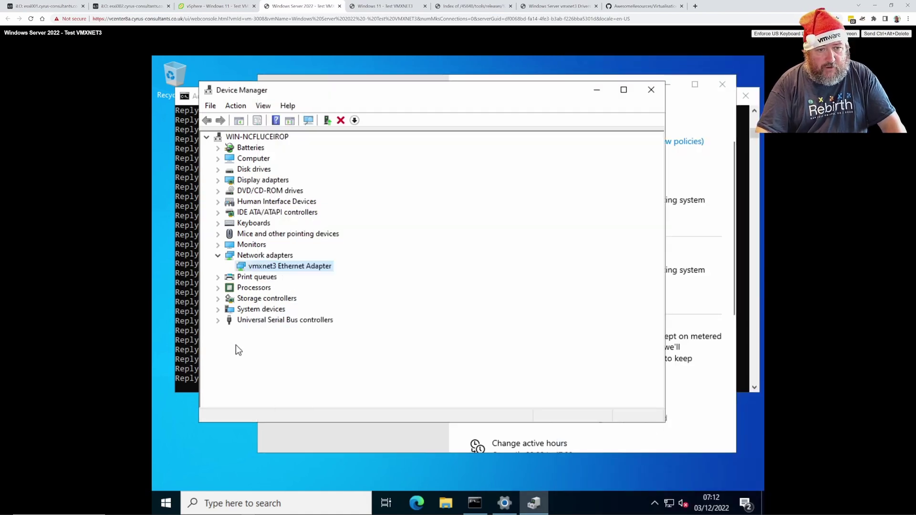
right_click(281, 265)
click(319, 330)
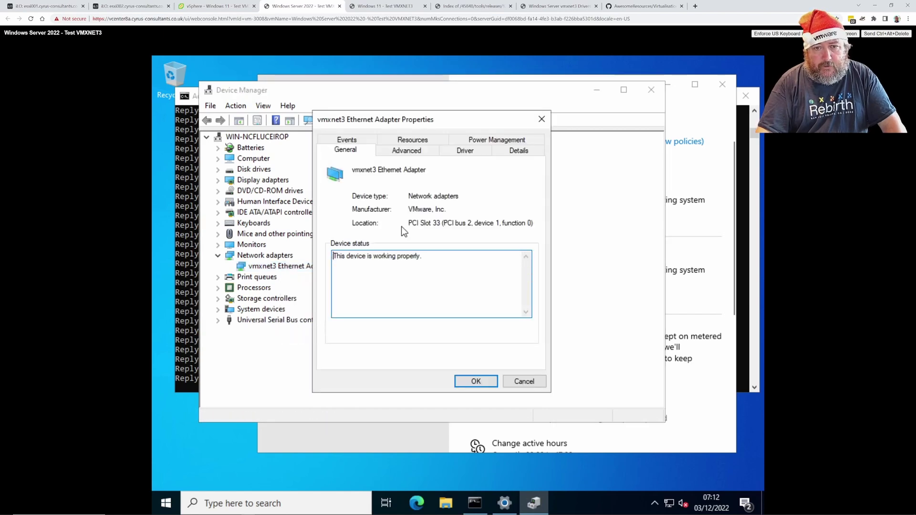
click(461, 152)
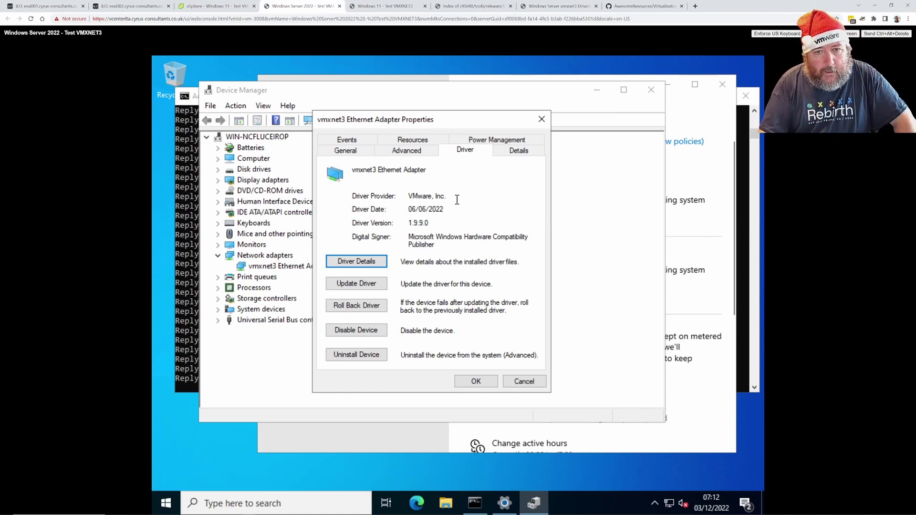
Close the adapter properties, Device Manager, and the Settings window
click(475, 382)
click(652, 91)
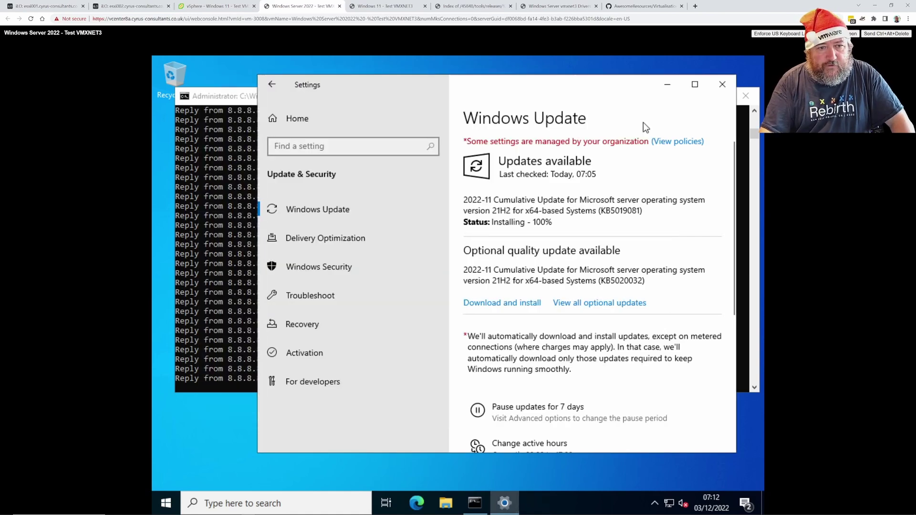
click(725, 85)
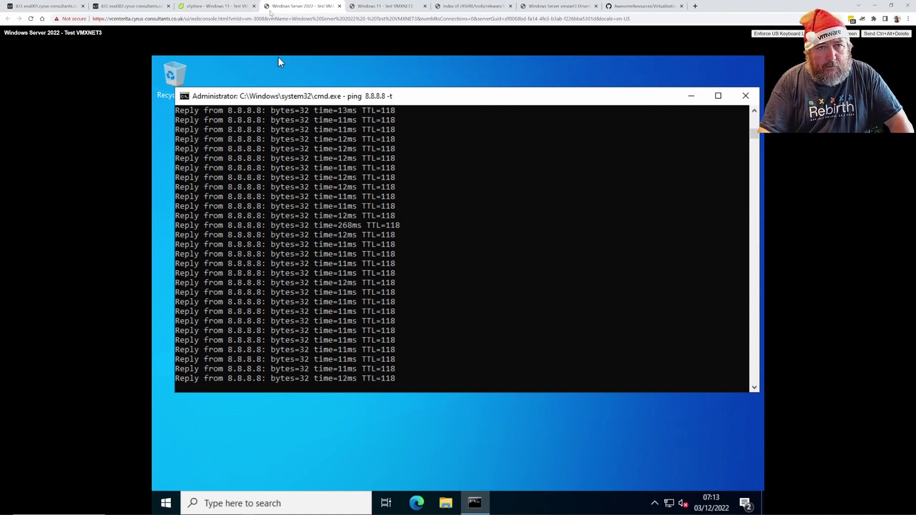
Mount the VMware Tools installer on Windows Server 2022 - Test VMXNET3 via Guest OS > Install VMware Tools
click(205, 9)
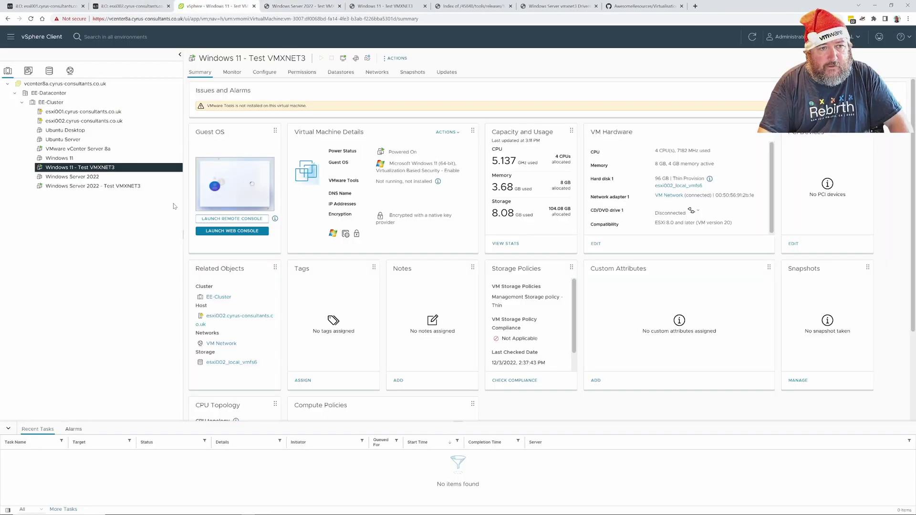
click(137, 186)
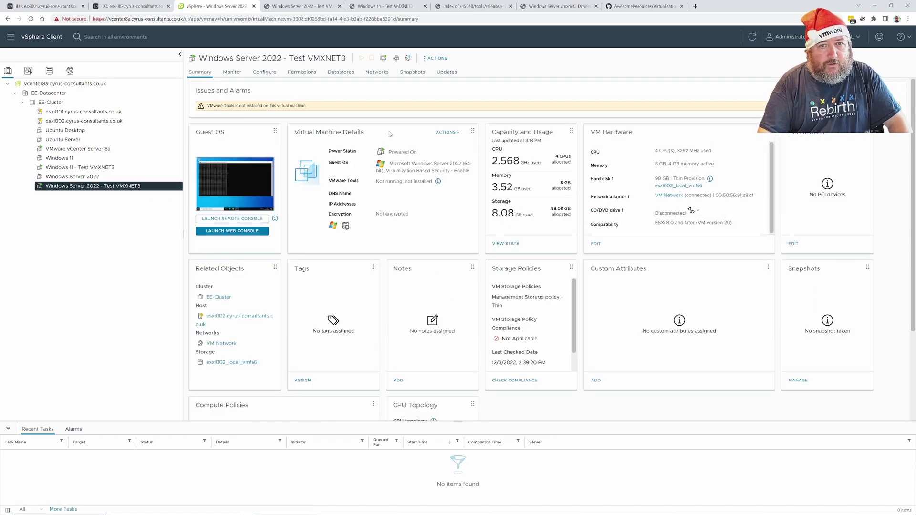
click(436, 59)
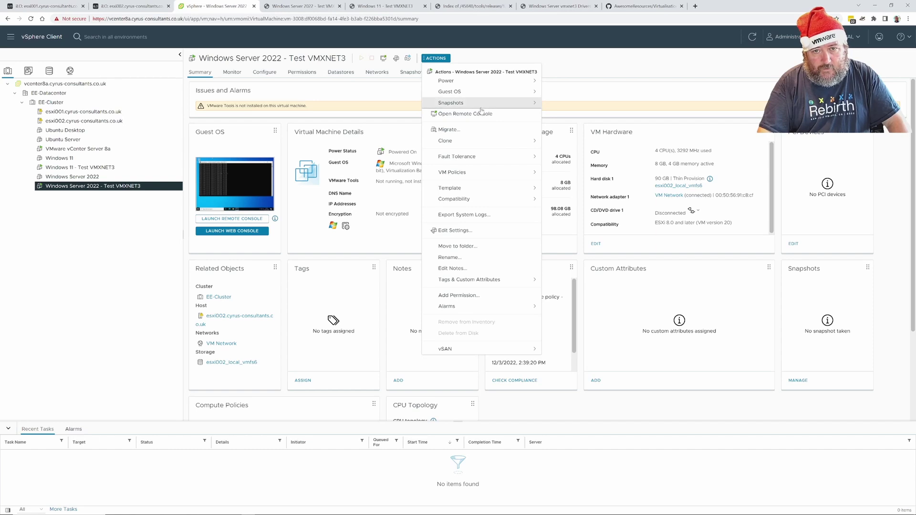
mouse_move(483, 96)
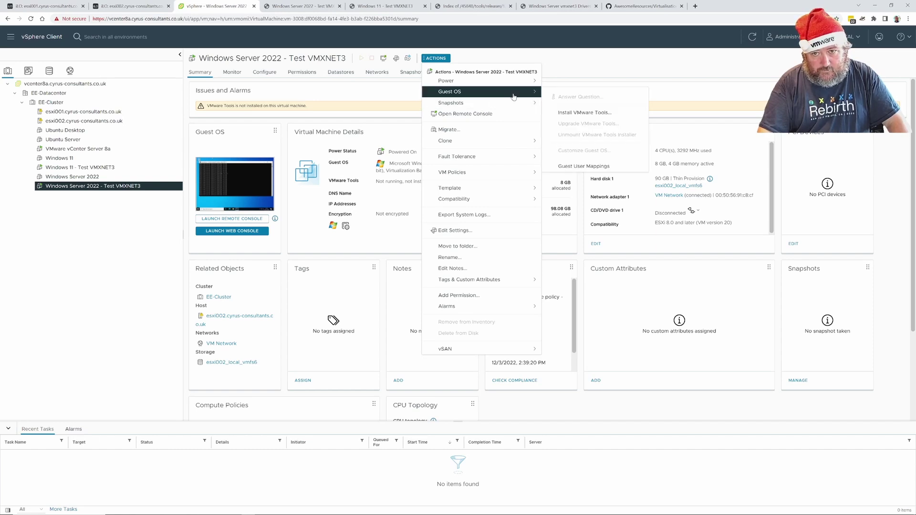
click(601, 110)
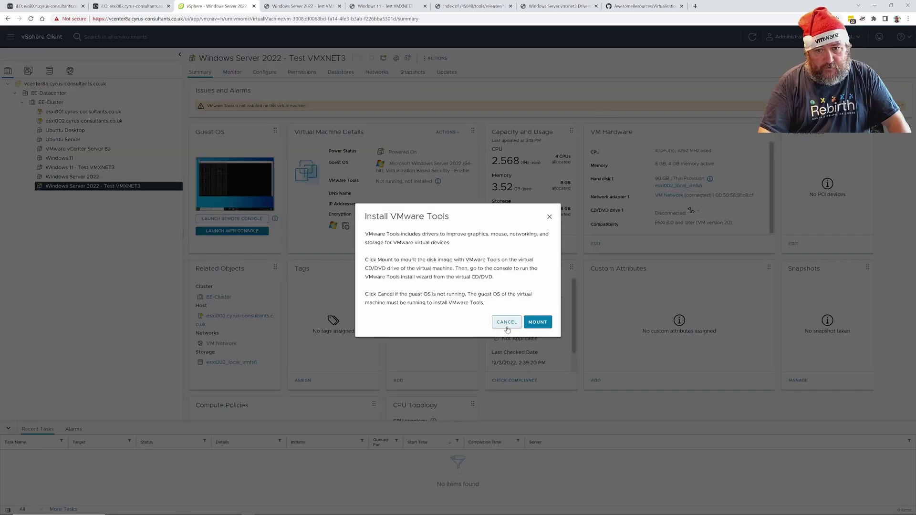
click(540, 323)
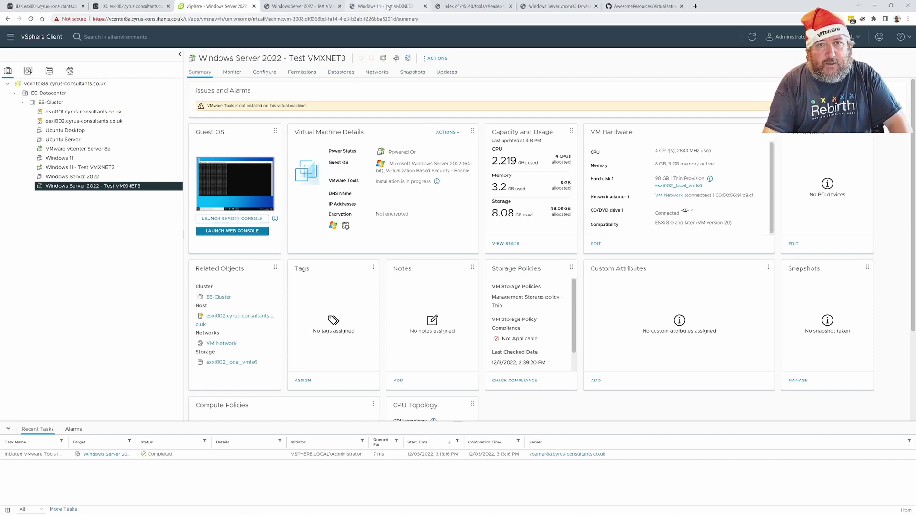
mouse_move(388, 7)
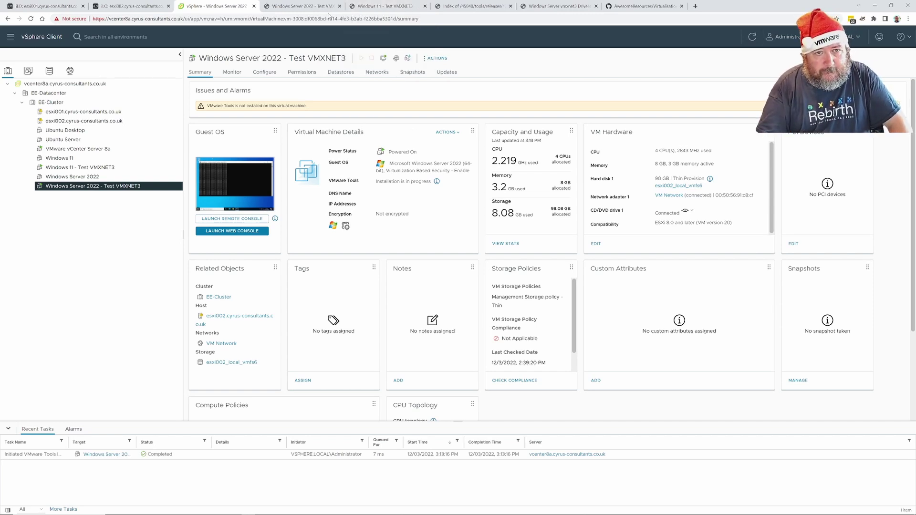
click(301, 7)
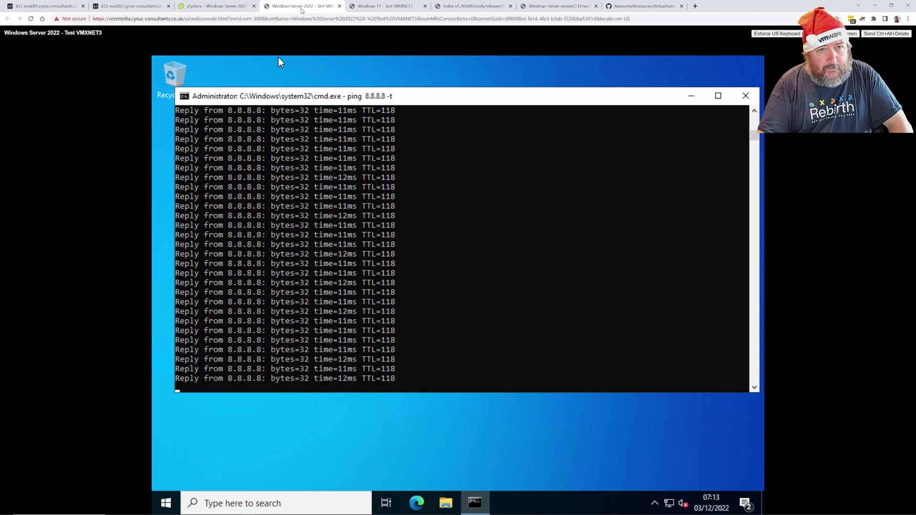
Launch setup64 from the VMware Tools disc in DVD Drive (D:) on the server
click(447, 504)
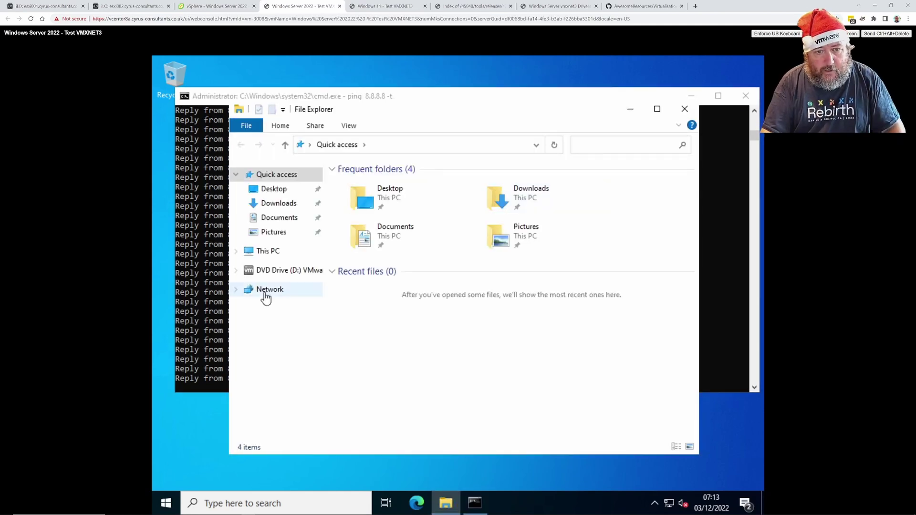
click(290, 271)
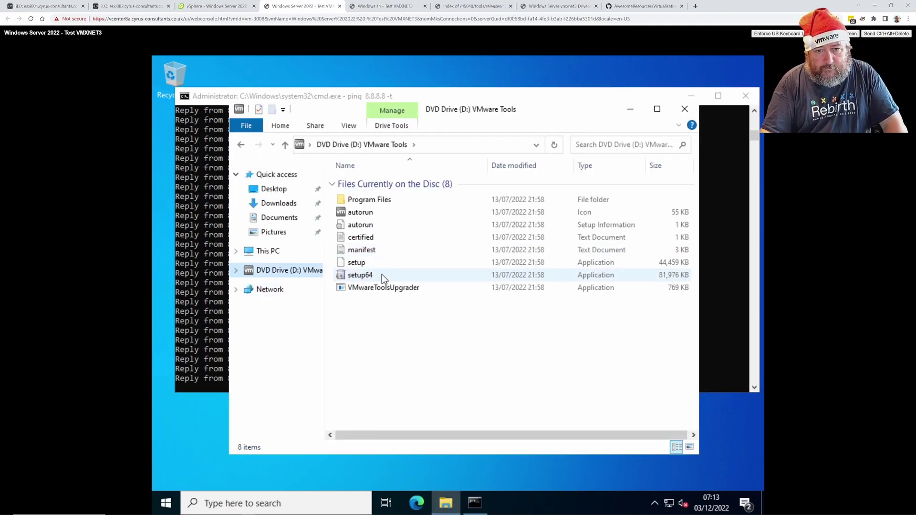
click(382, 276)
double_click(382, 275)
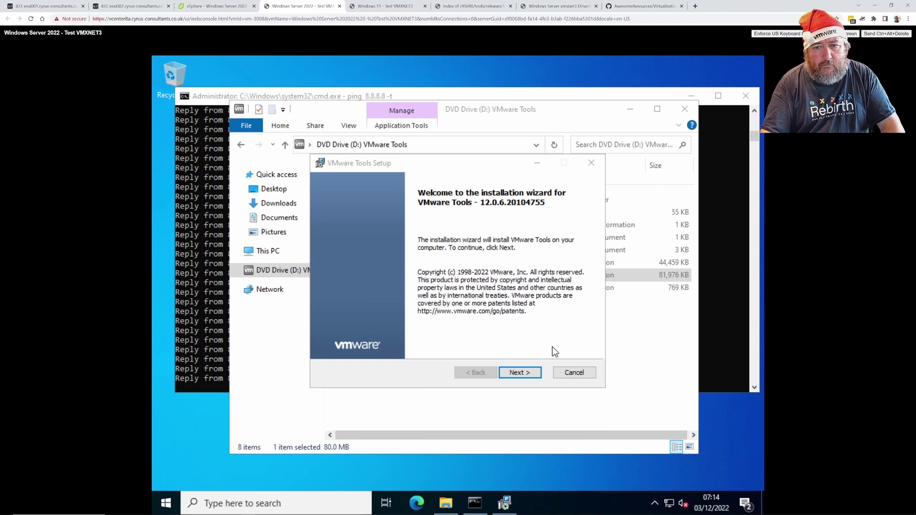
Advance the installer to start installing VMware Tools 12.0.6, then view the Windows 11 console
click(520, 372)
click(520, 372)
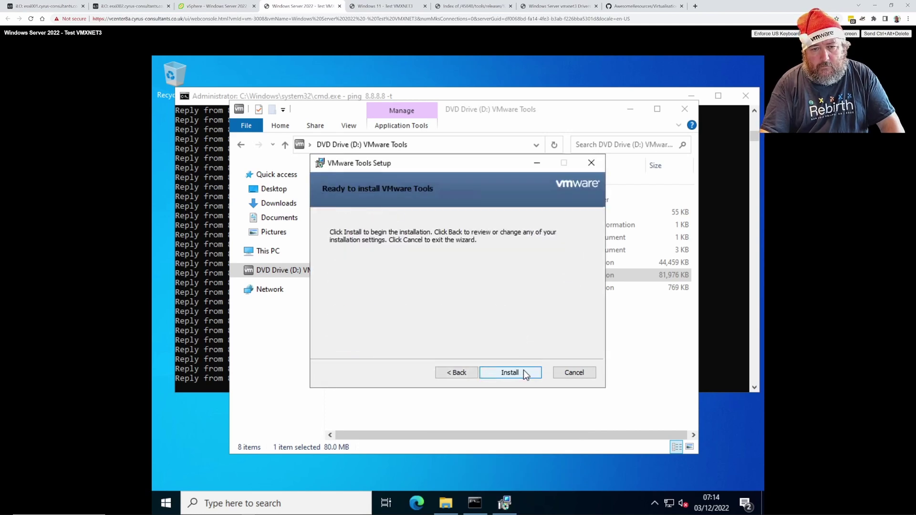
click(524, 372)
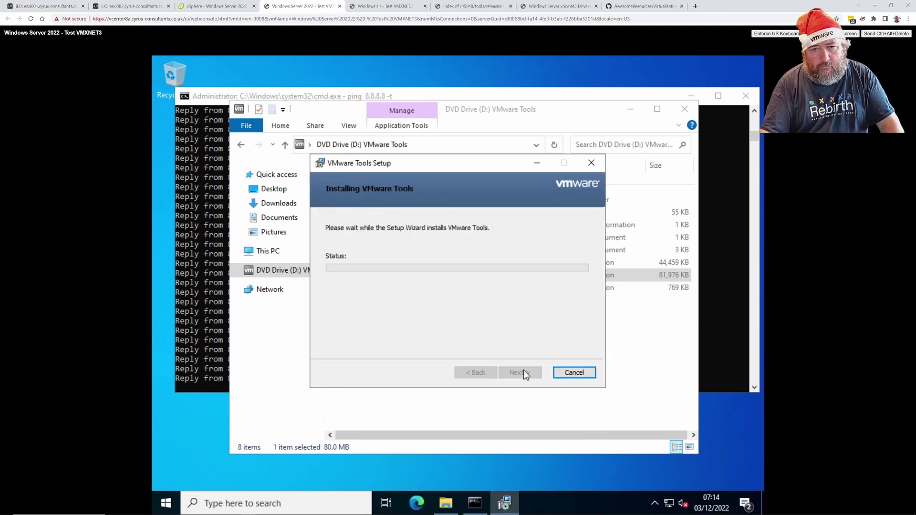
click(386, 6)
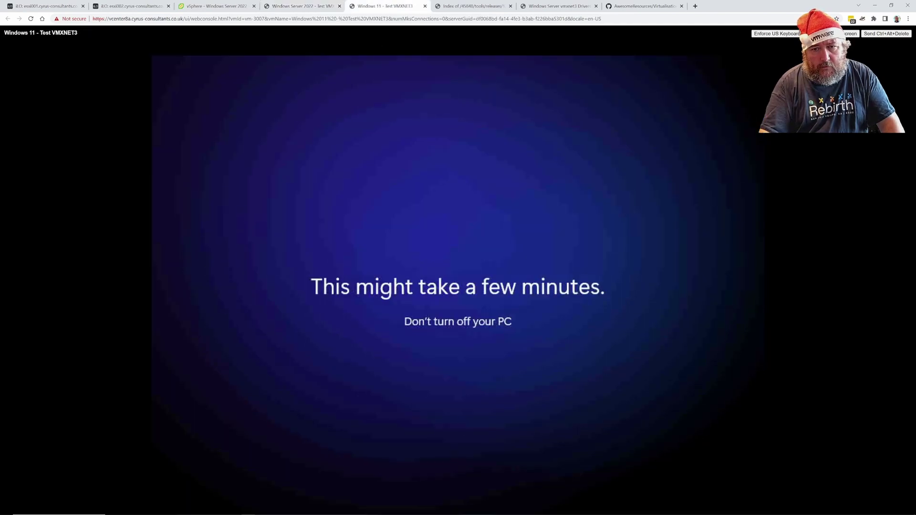
Check the Server 2022 VM's VMware Tools status details on its summary, then return to its console
click(285, 11)
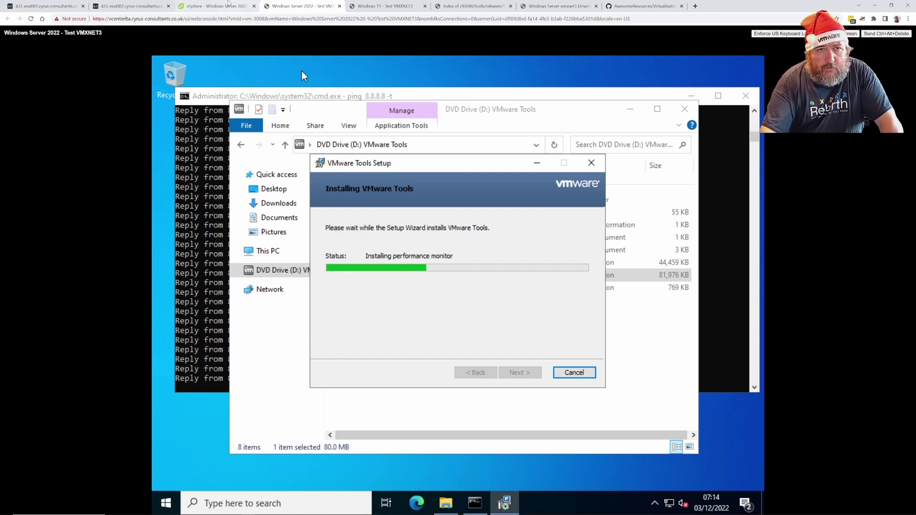
click(214, 8)
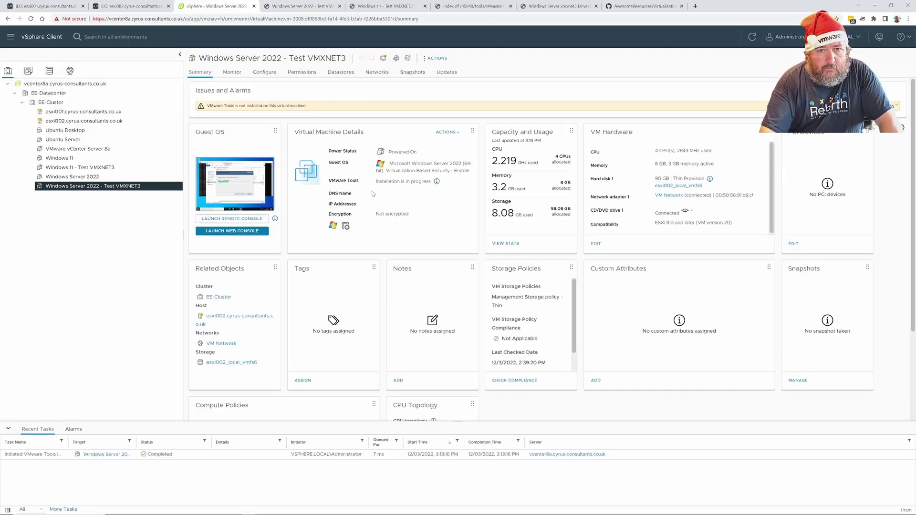
click(436, 182)
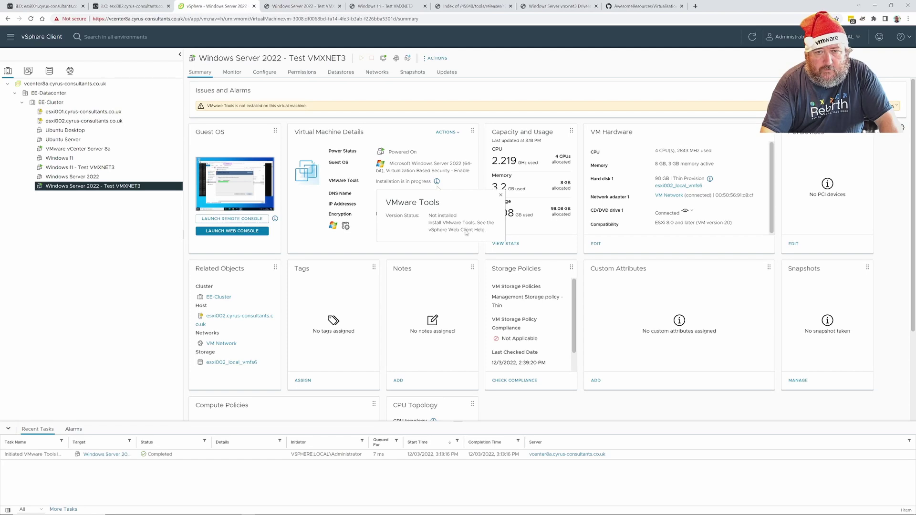
click(440, 158)
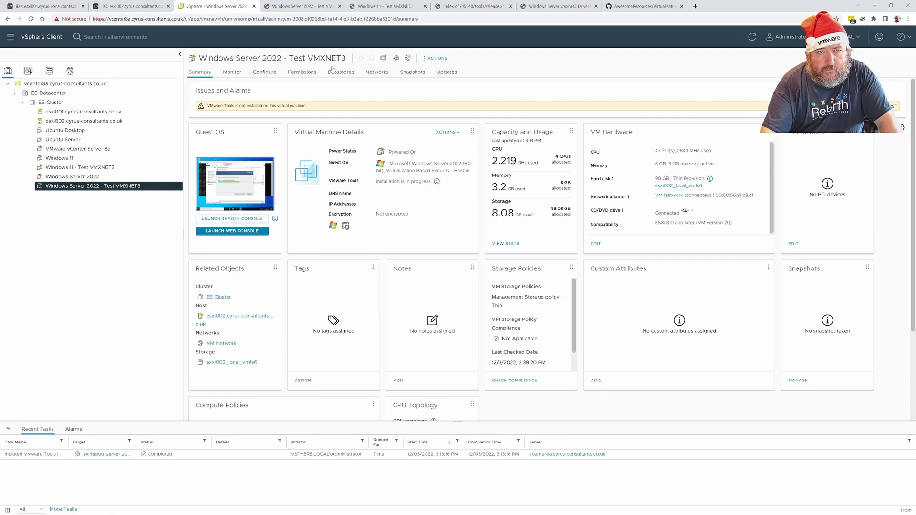
click(306, 8)
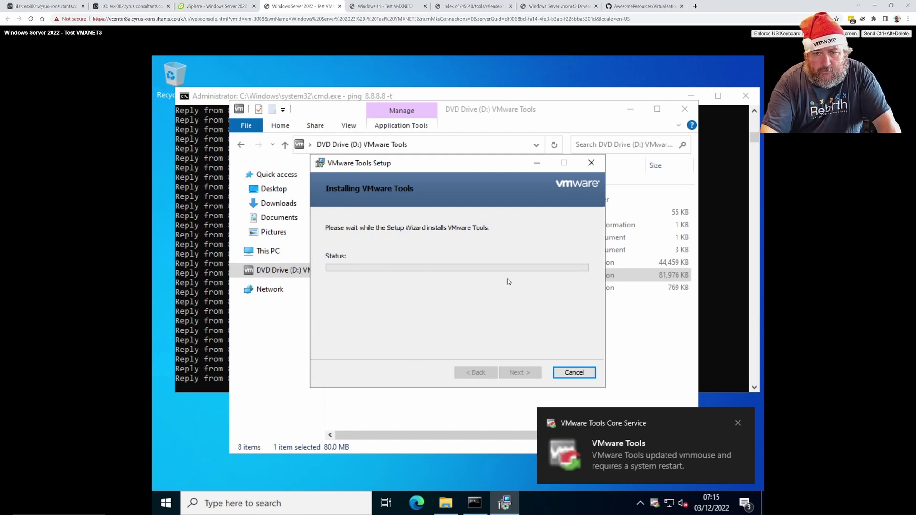
Finish VMware Tools setup and restart the Server 2022 VM now, checking both consoles
click(520, 373)
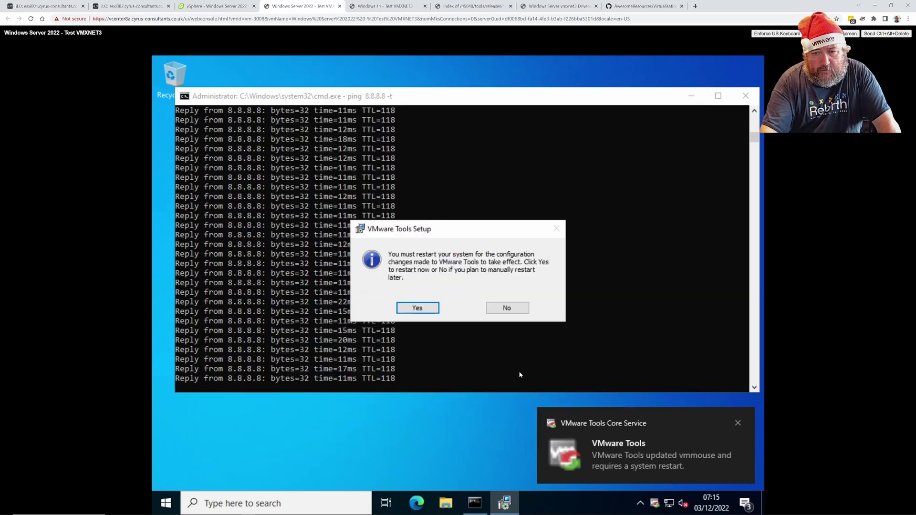
click(425, 310)
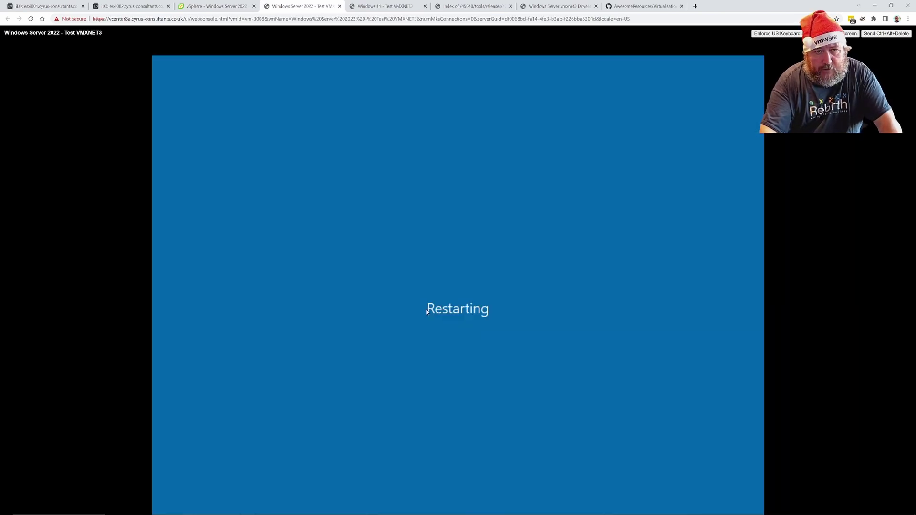
click(387, 8)
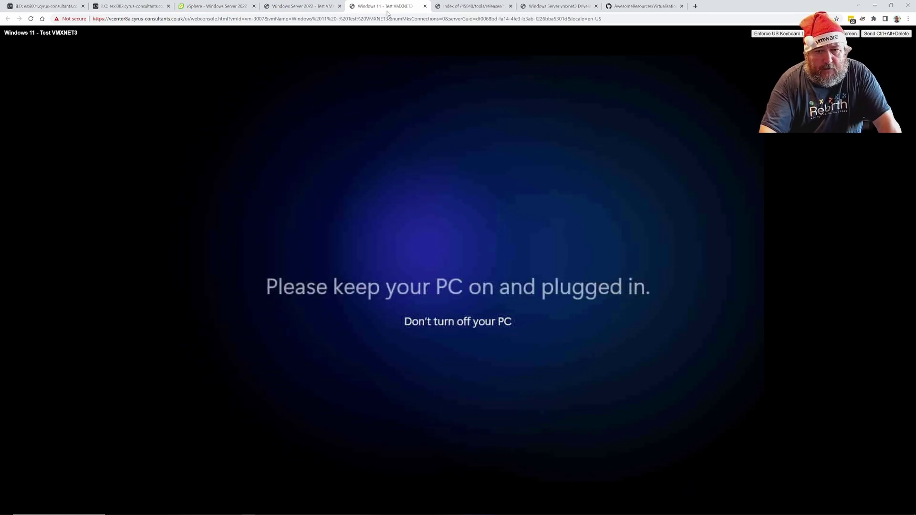
click(311, 9)
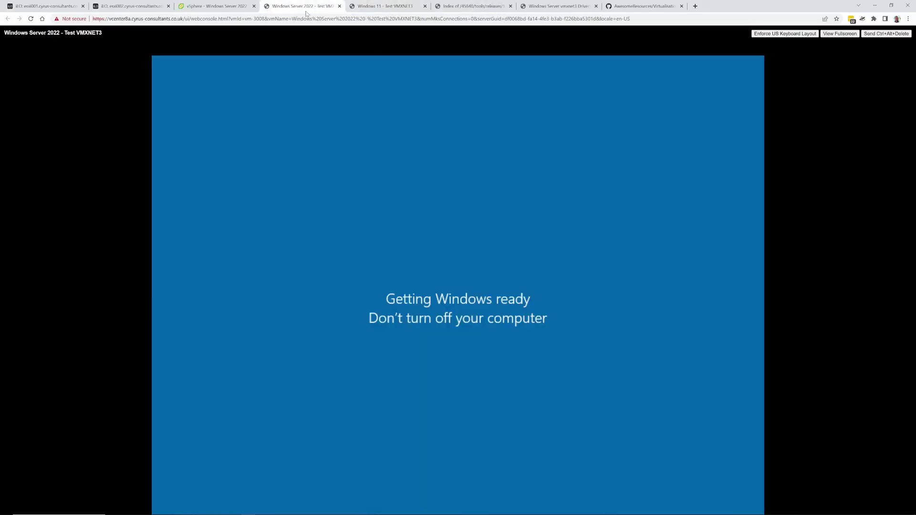
click(217, 5)
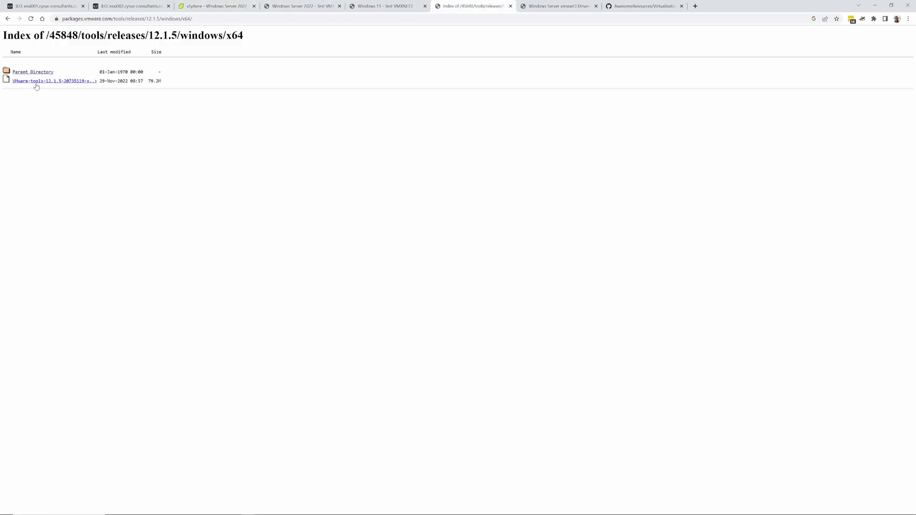
Go back to the Windows Server 2022 - Test VMXNET3 console showing 'Getting Windows ready'
click(33, 73)
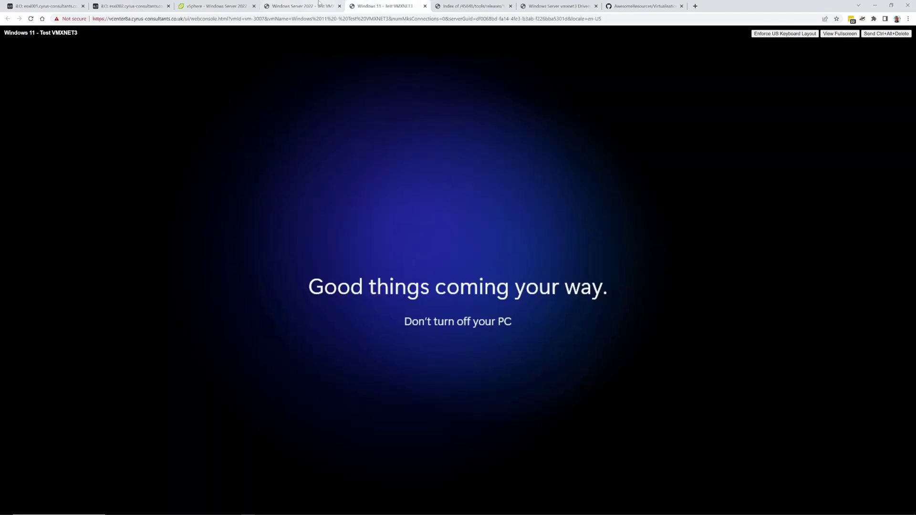
click(304, 10)
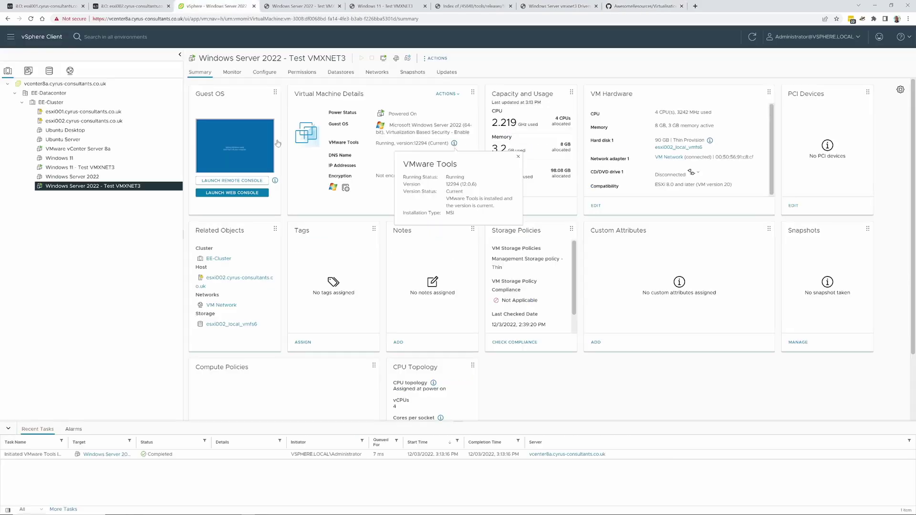
click(312, 9)
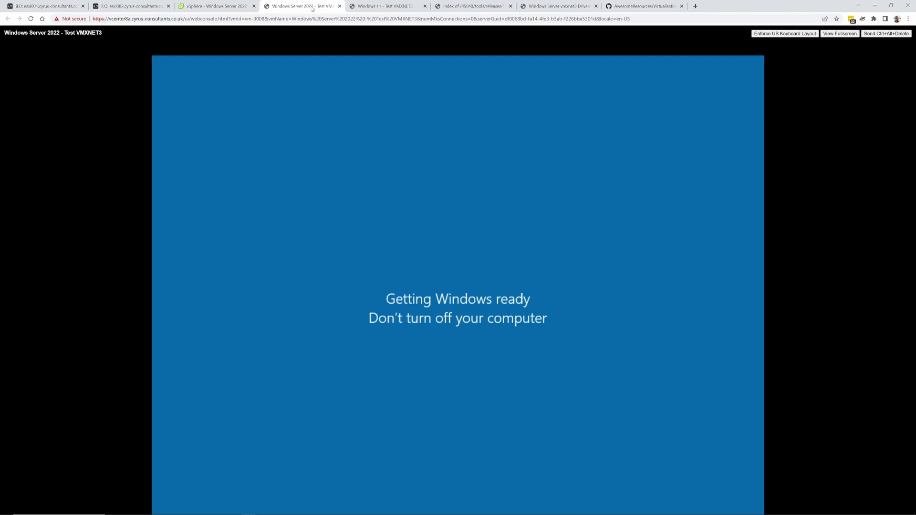
Open a command prompt on the Windows 11 VM and run ipconfig twice
click(382, 6)
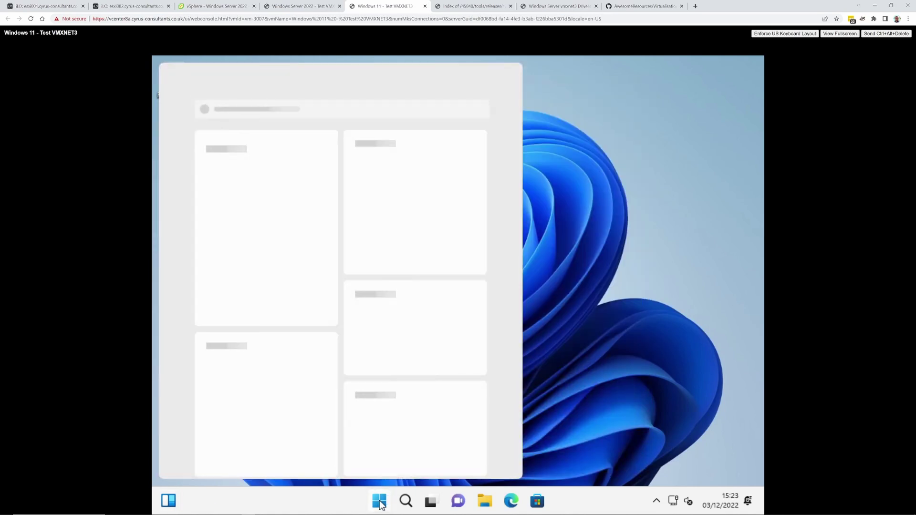
right_click(379, 501)
click(370, 437)
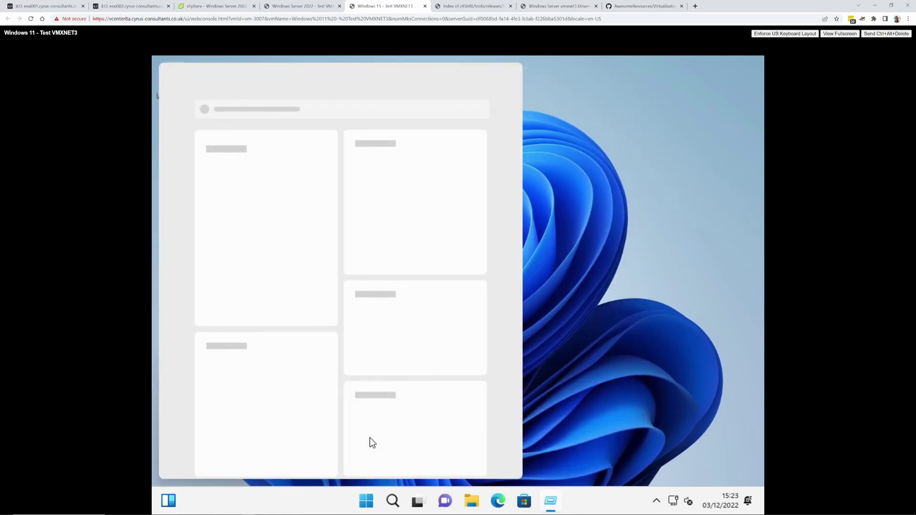
click(251, 460)
text(ipconfig)
key(Return)
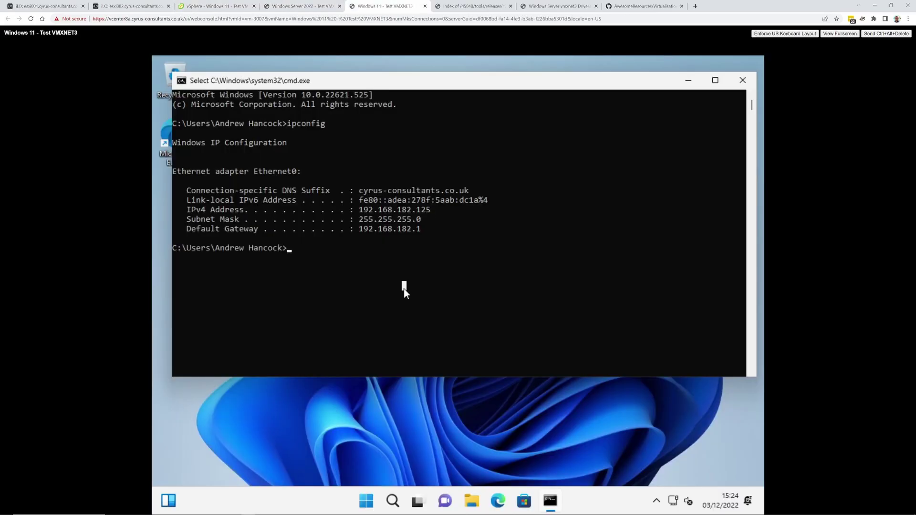
key(Up)
key(Return)
key(Up)
key(Return)
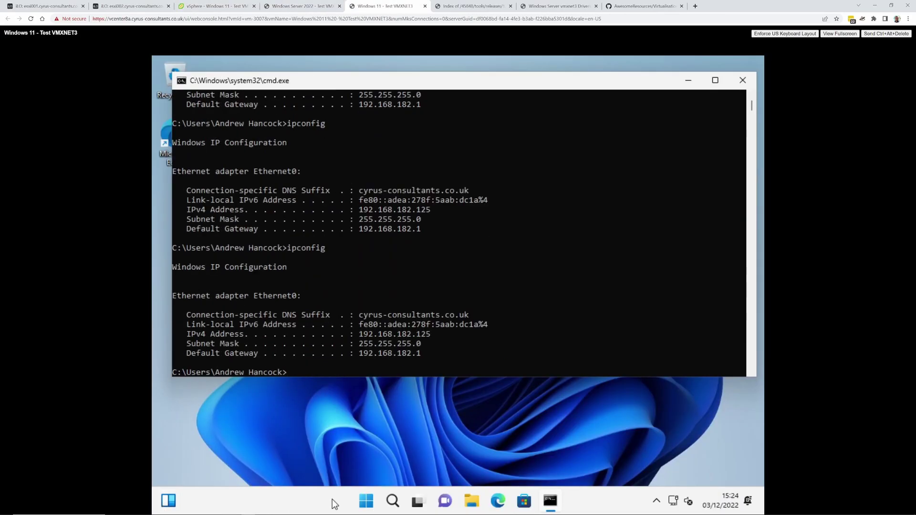
Open Device Manager to show the vmxnet3 adapter using Microsoft driver 1.8.17.0
key(super+w)
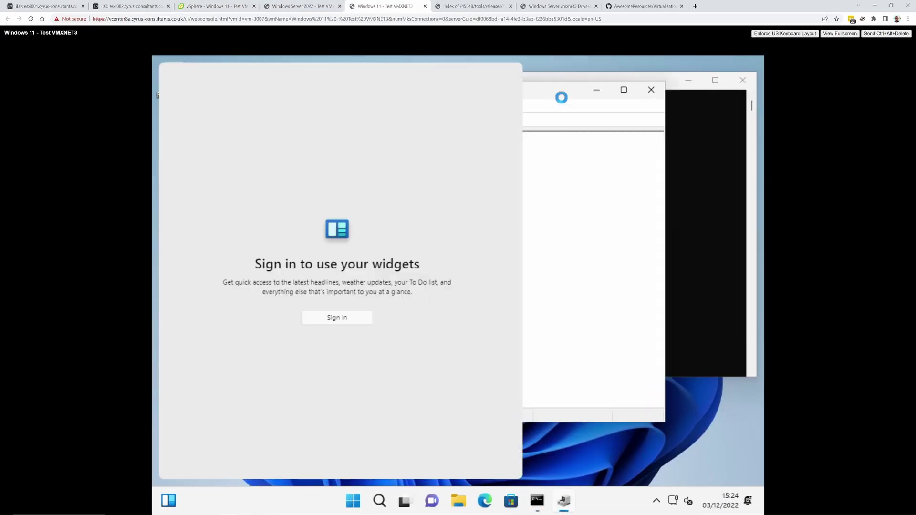
double_click(573, 90)
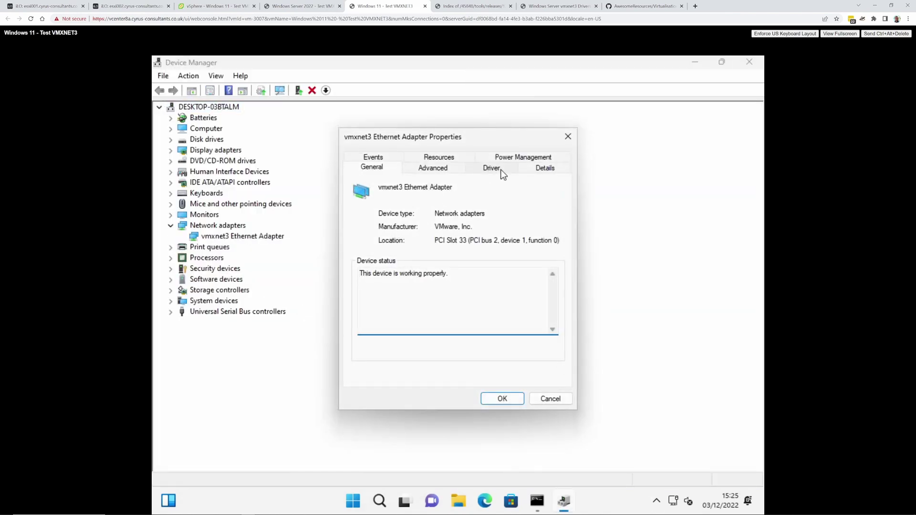
click(501, 172)
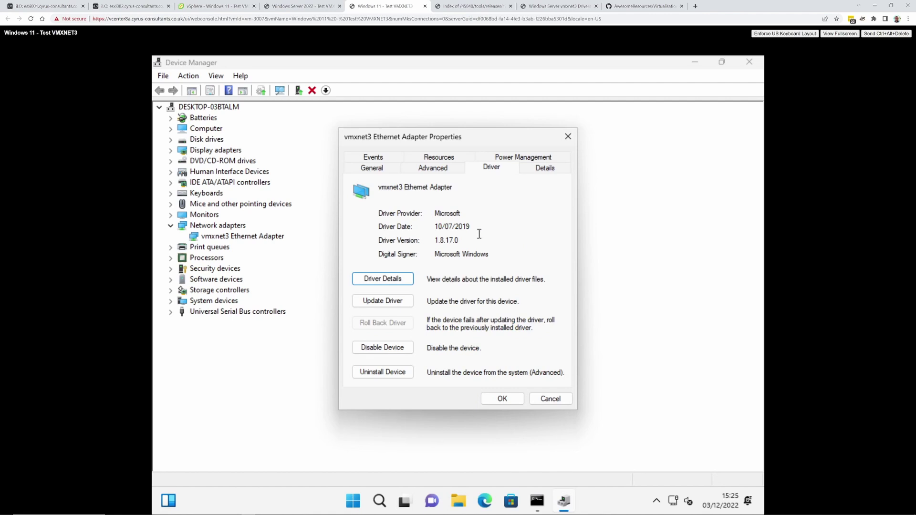
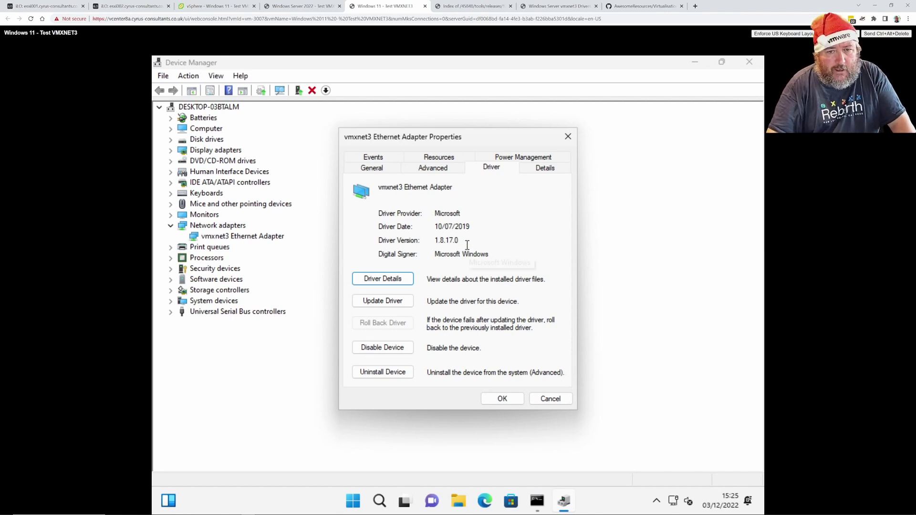
Run ping 8.8.8.8 in the Windows 11 command prompt, then view the Windows Server 2022 console
click(537, 502)
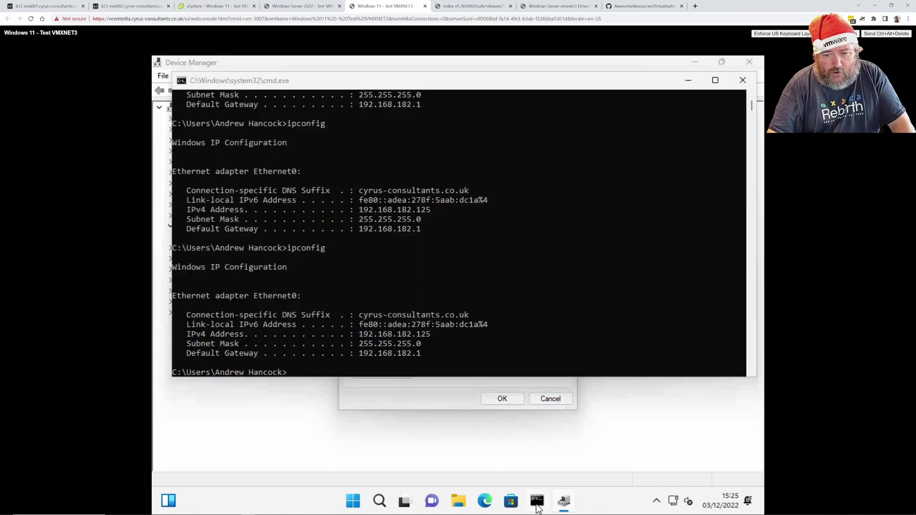
key(Up)
key(BackSpace)
key(BackSpace)
key(BackSpace)
key(BackSpace)
key(BackSpace)
key(BackSpace)
key(BackSpace)
key(BackSpace)
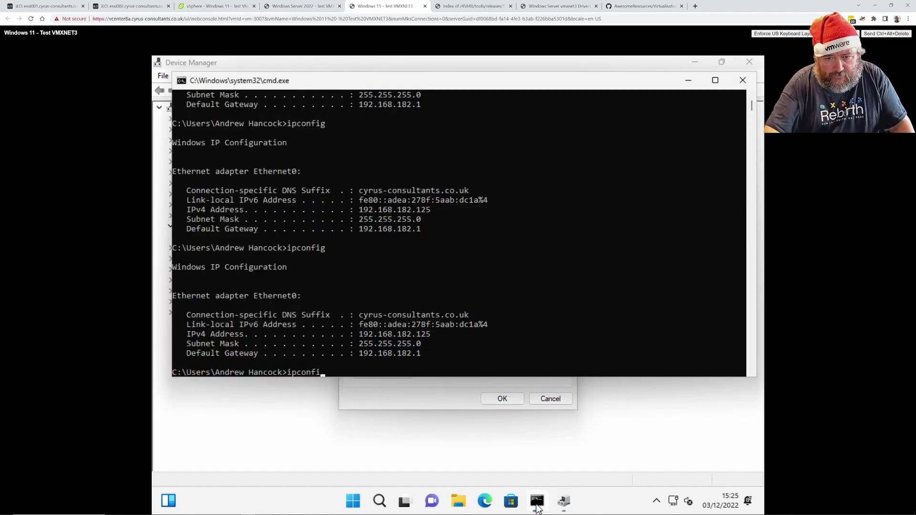
text(ping 8.8.8.8)
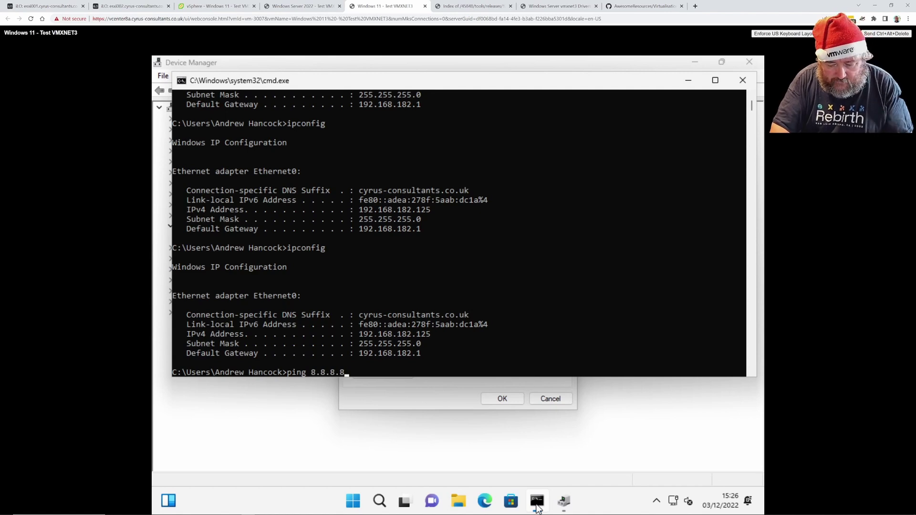
key(Return)
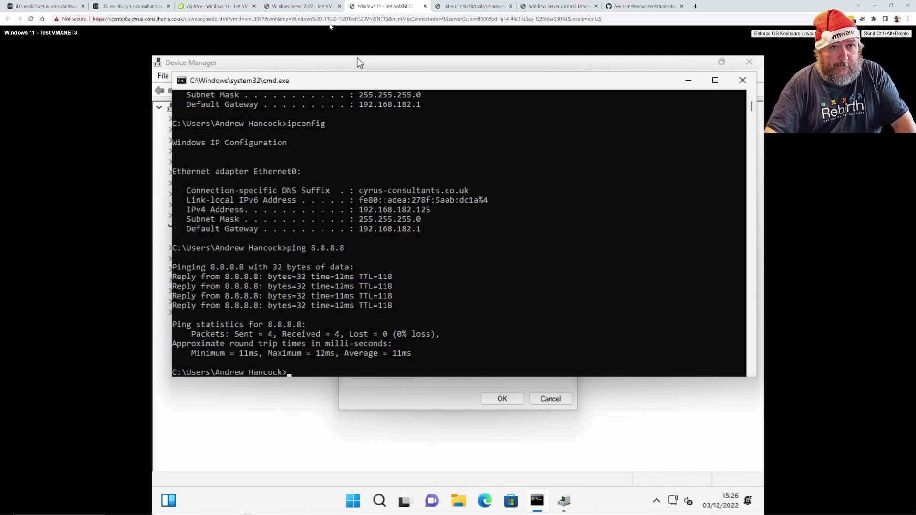
click(312, 7)
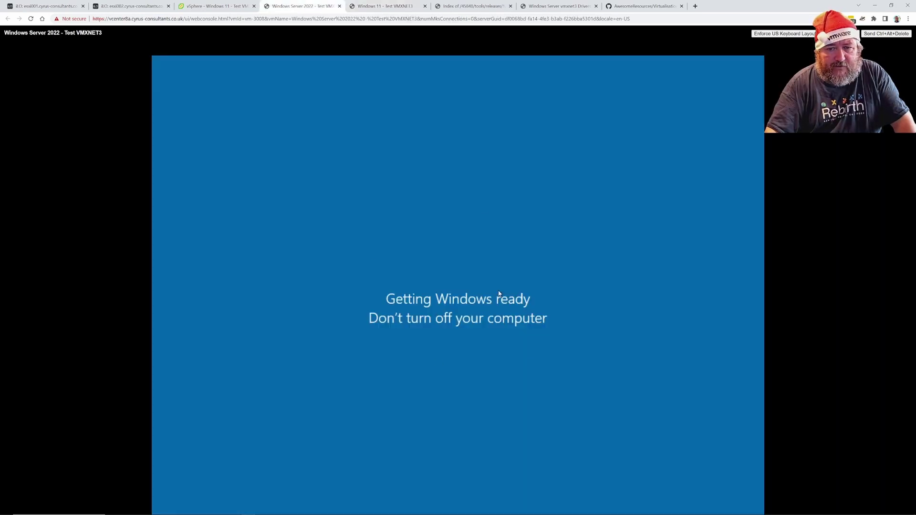
On the Windows 11 VM, go from Start > System to Windows Update and check for updates
click(382, 6)
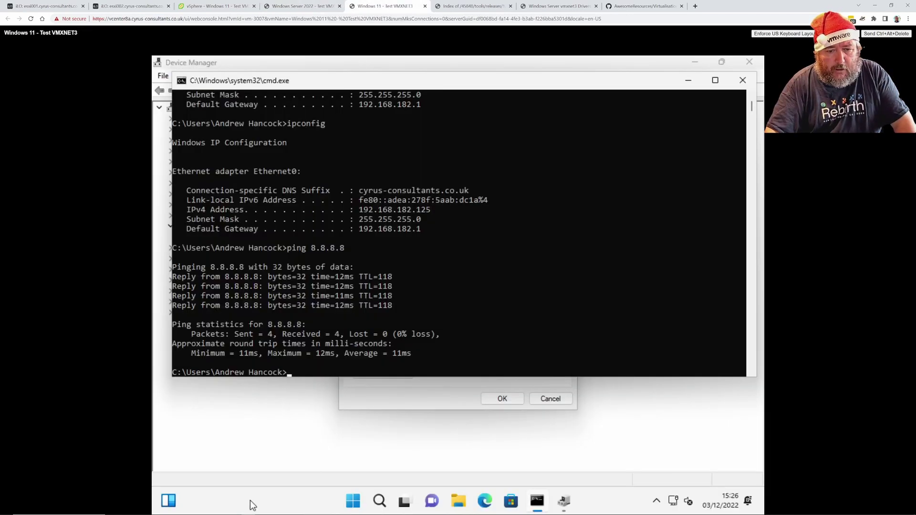
right_click(352, 501)
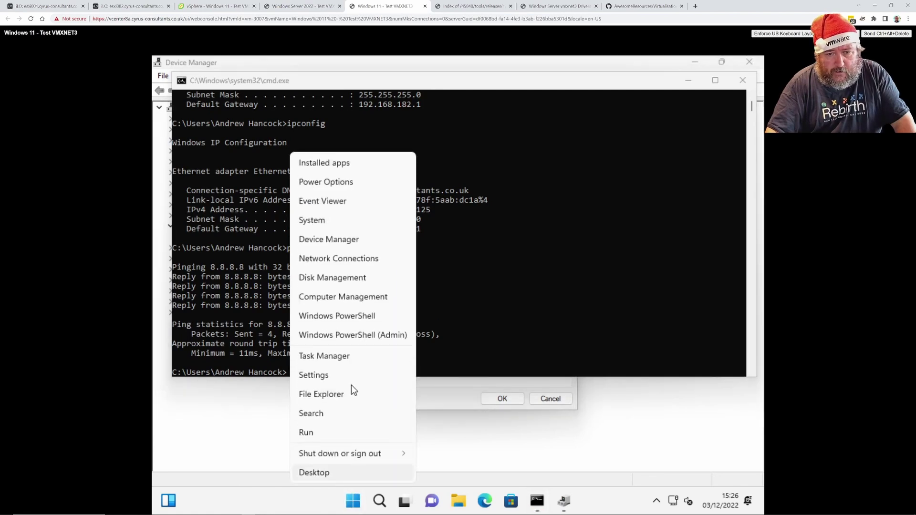
click(327, 224)
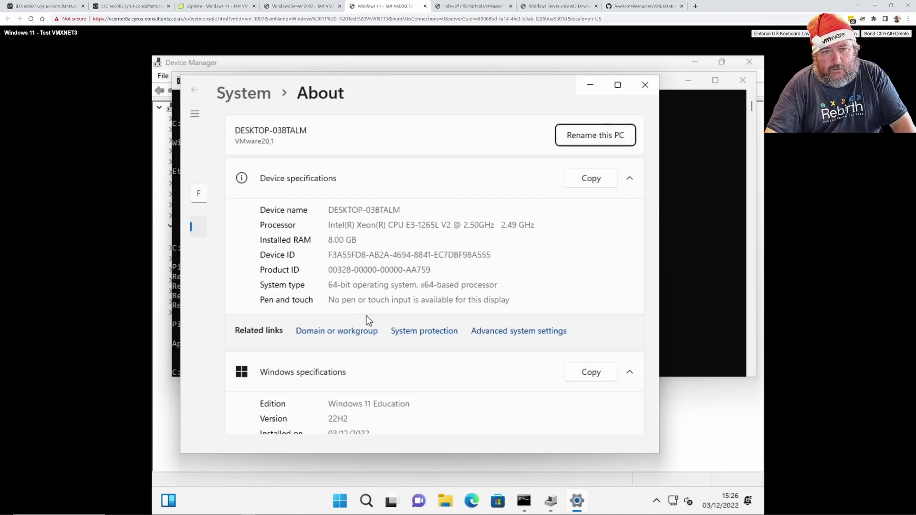
scroll(277, 393, down, 1)
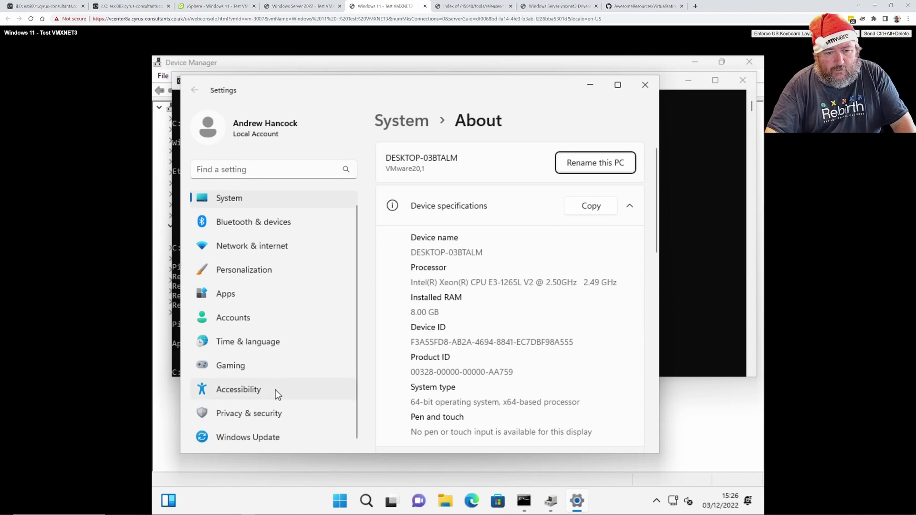
click(272, 437)
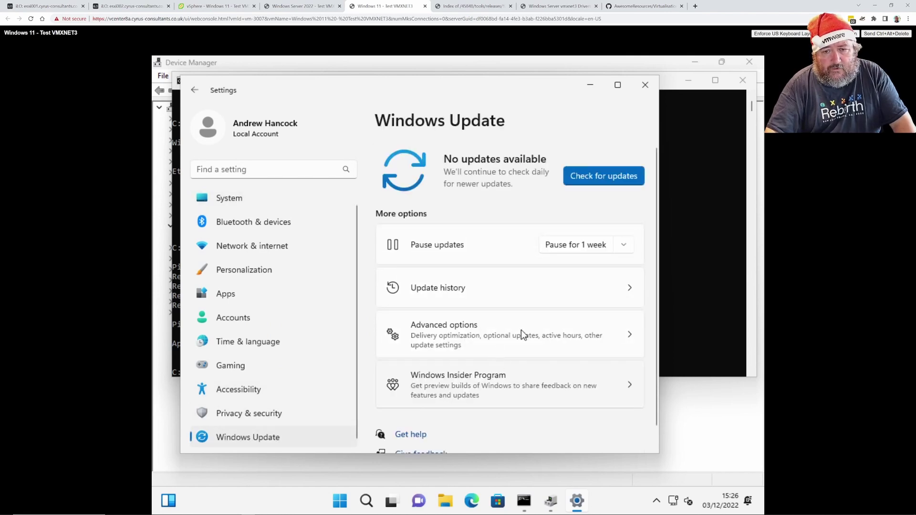
click(603, 175)
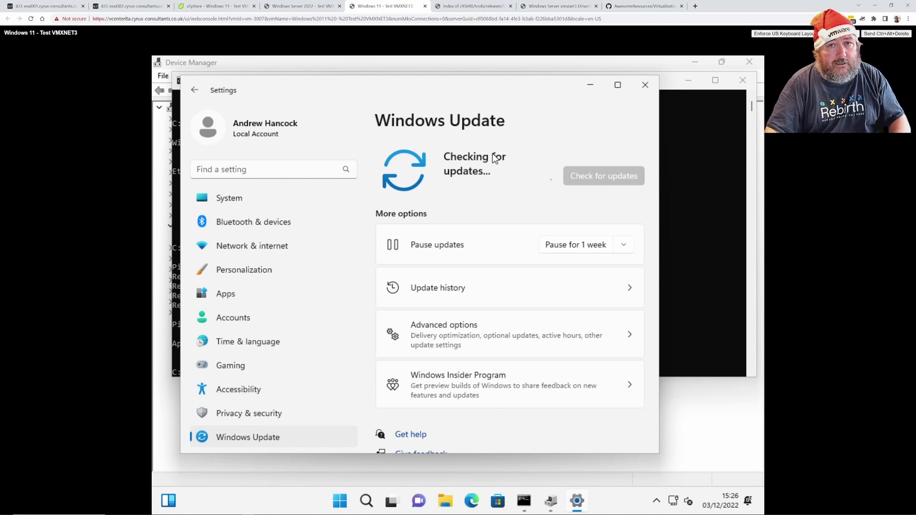
click(475, 6)
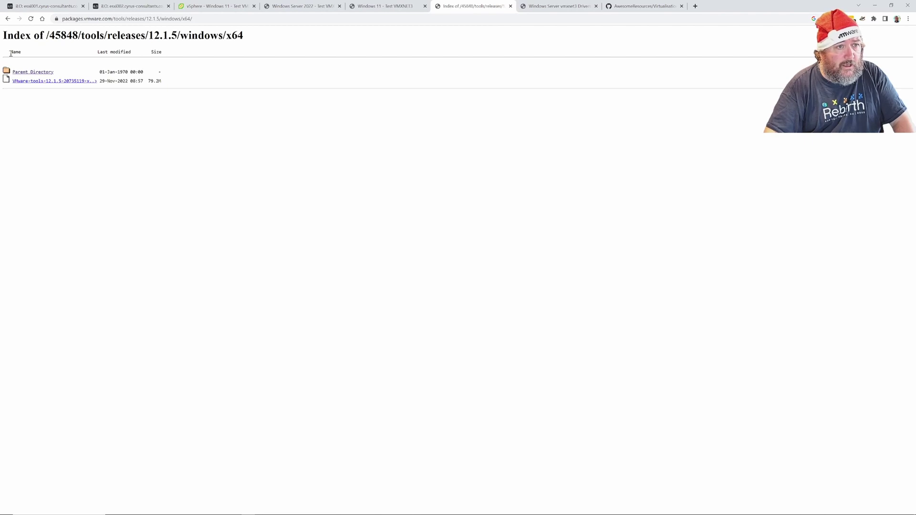
Navigate back through the packages.vmware.com folders to /tools/releases/, then return to the Windows 11 console
click(7, 19)
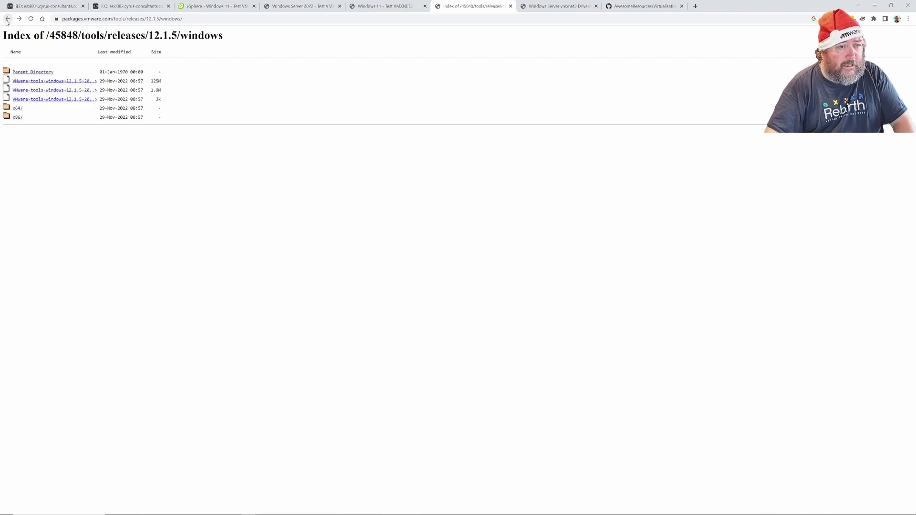
click(7, 20)
click(7, 20)
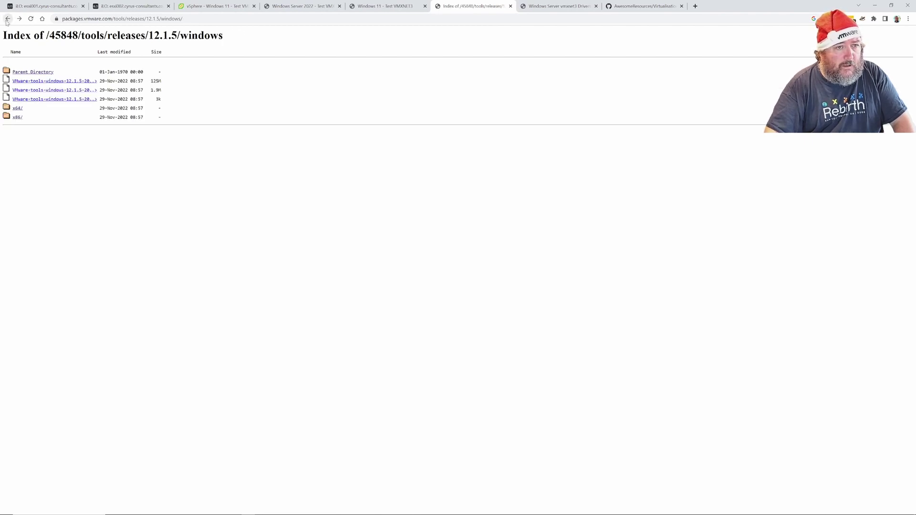
click(7, 20)
click(7, 20)
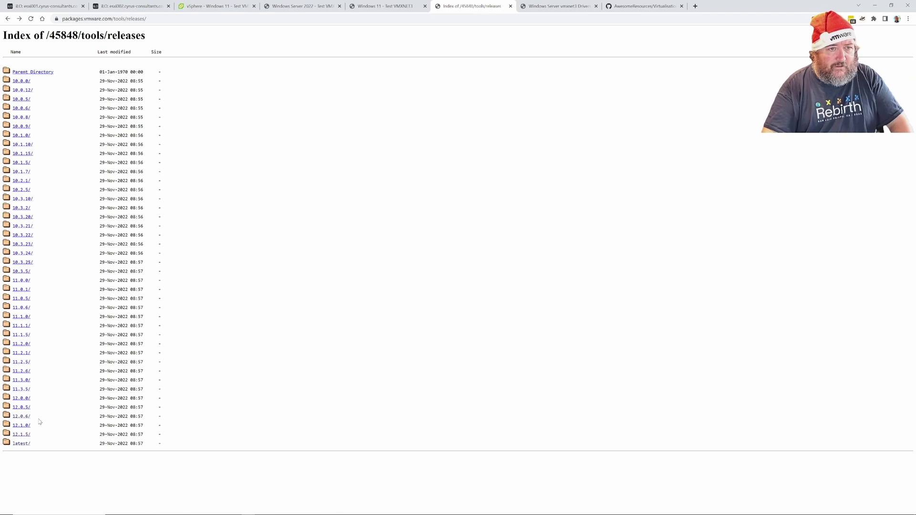
click(382, 8)
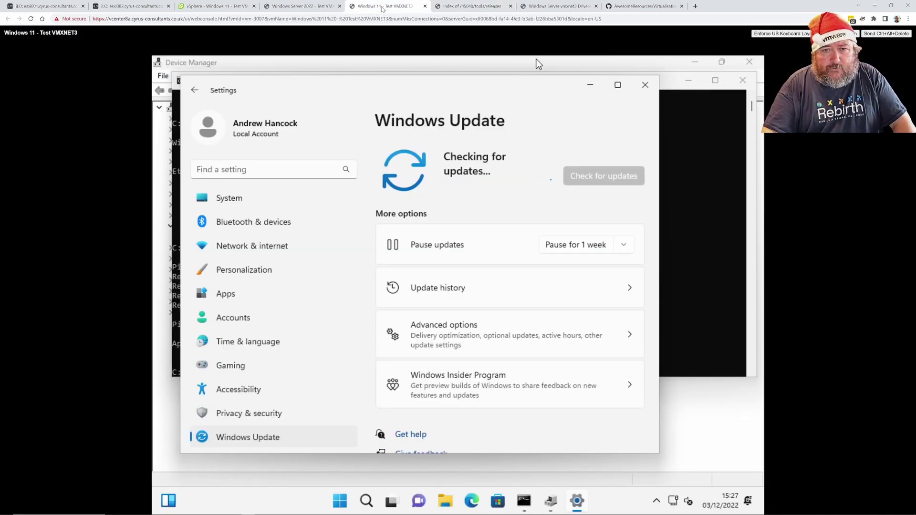
Alternate between the Windows Server 2022 and Windows 11 console tabs to monitor both VMs' updates
click(304, 7)
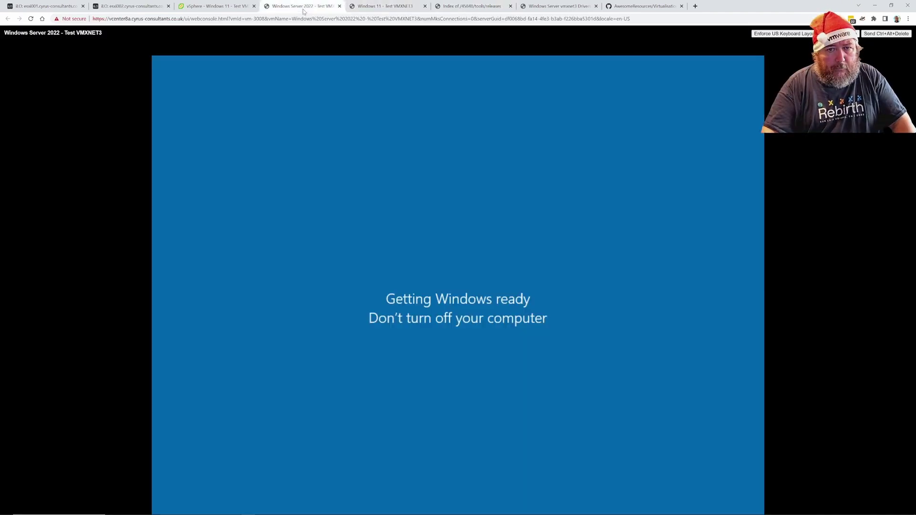
click(370, 7)
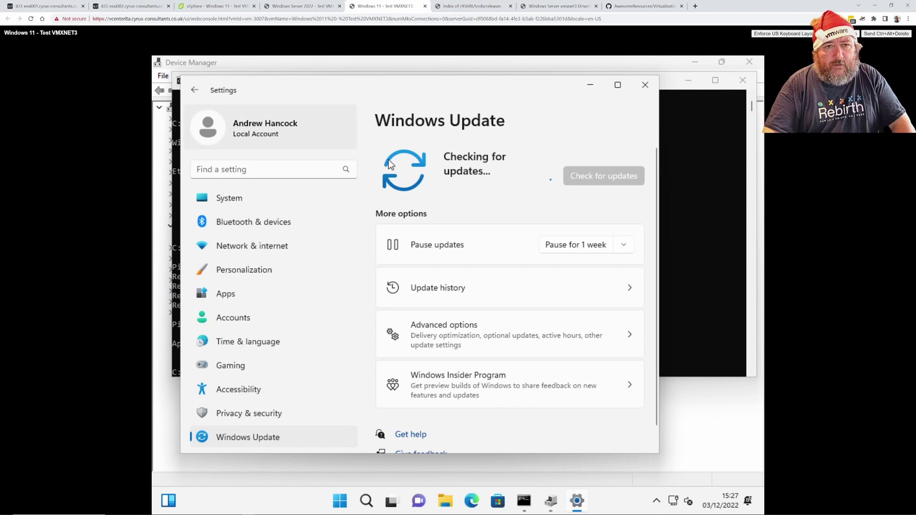
click(303, 7)
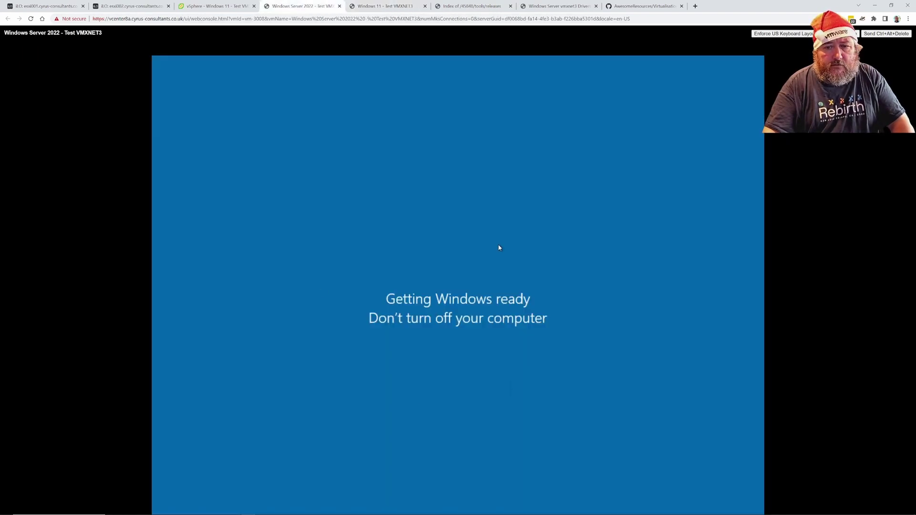
click(390, 8)
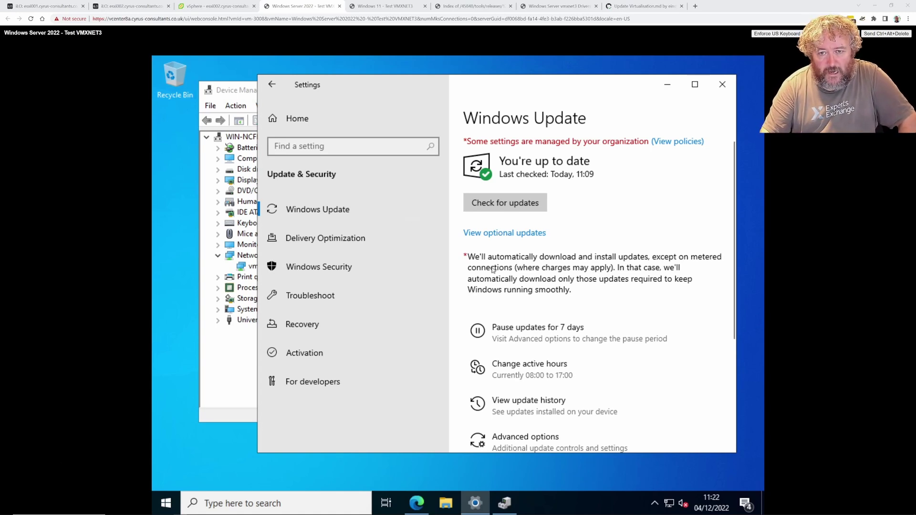
Bring Device Manager forward on the Server VM and right-click the vmxnet3 Ethernet Adapter
click(236, 97)
right_click(295, 266)
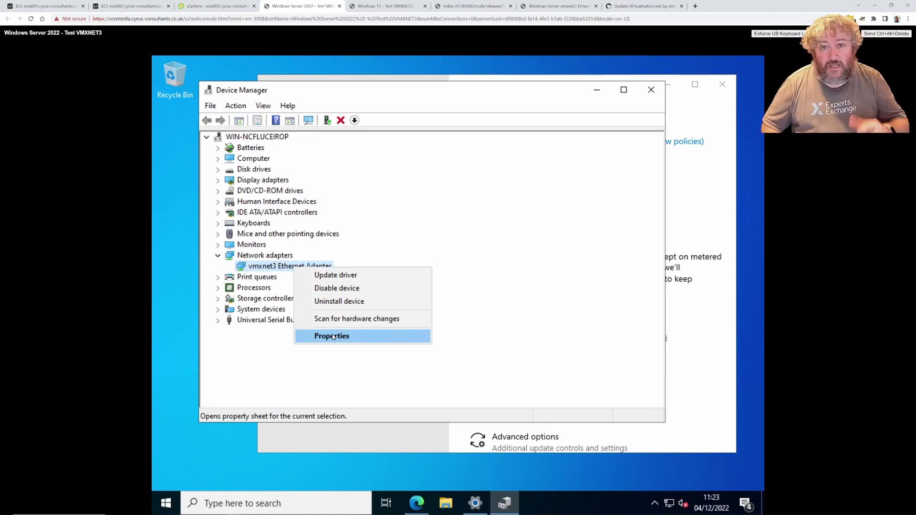
Scroll through the vmxnet3 drivers blog article, then return to the Windows Server 2022 console
click(580, 7)
scroll(567, 275, down, 5)
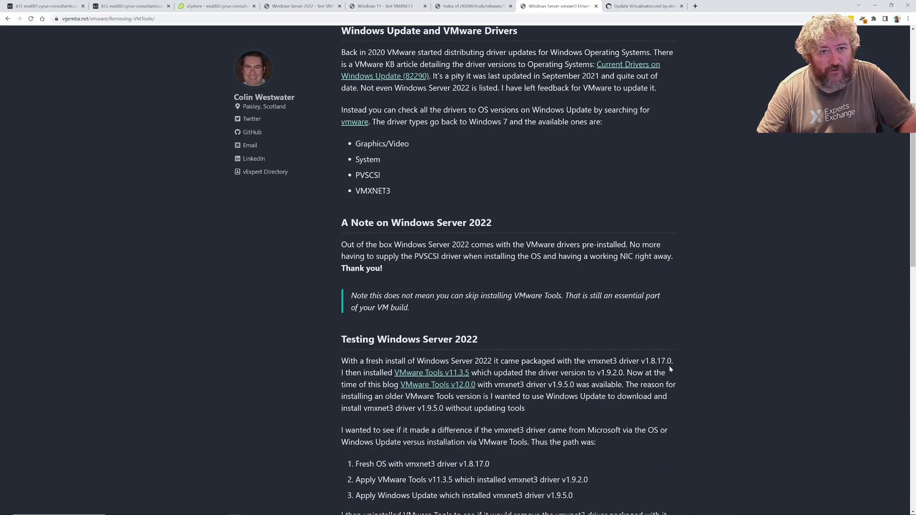
click(297, 7)
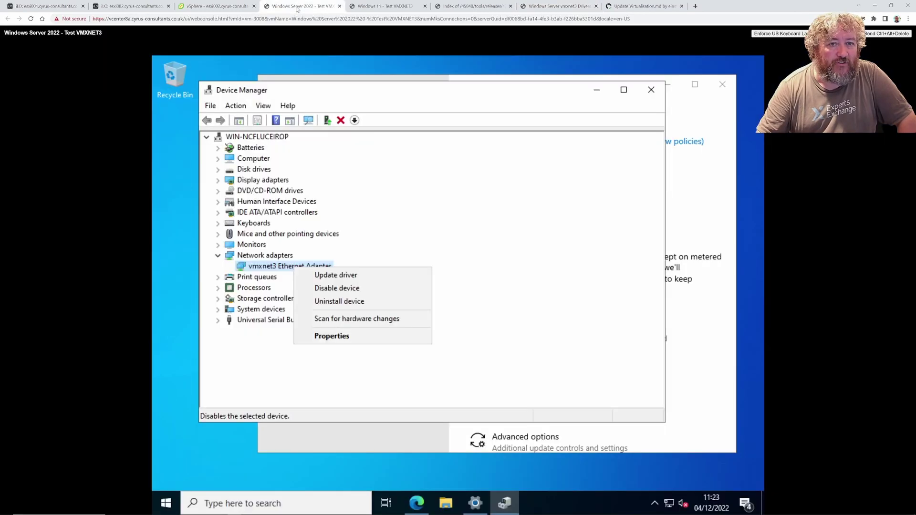
Open the vmxnet3 Ethernet Adapter's Properties and confirm driver version 1.9.9.0
click(438, 246)
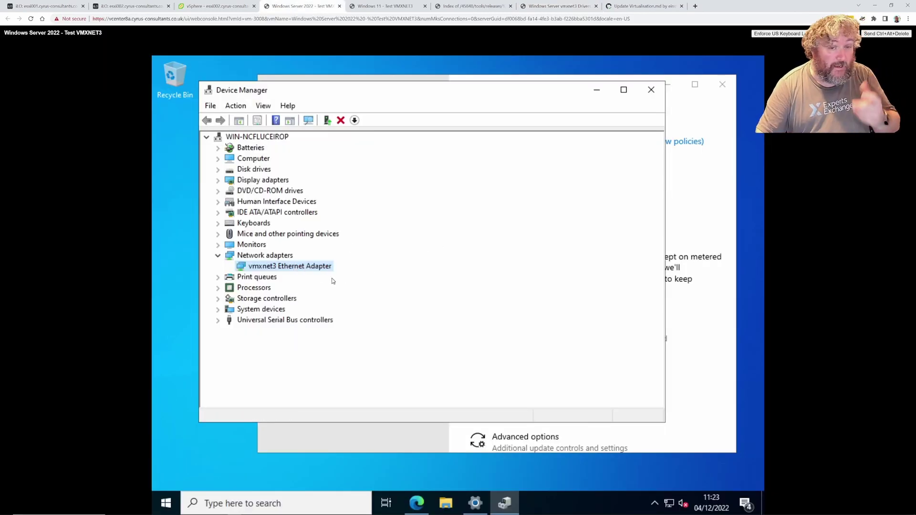
right_click(310, 267)
click(378, 337)
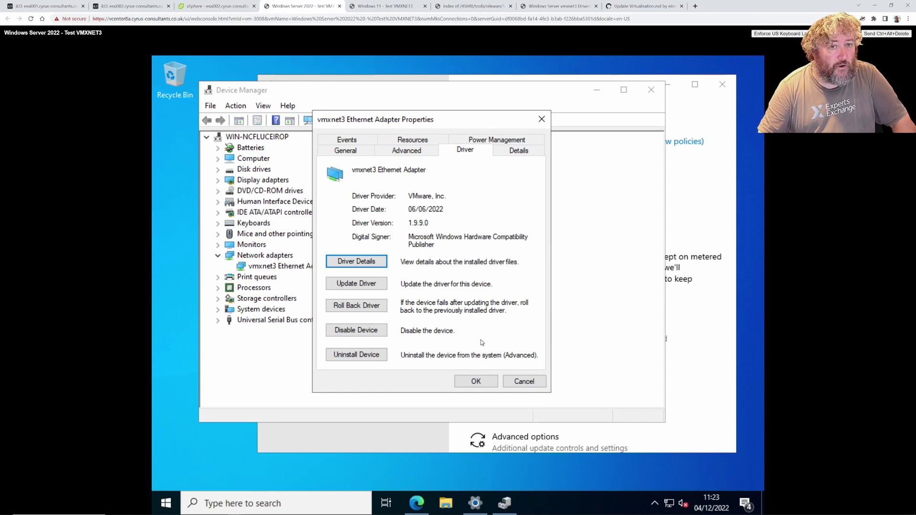
click(467, 8)
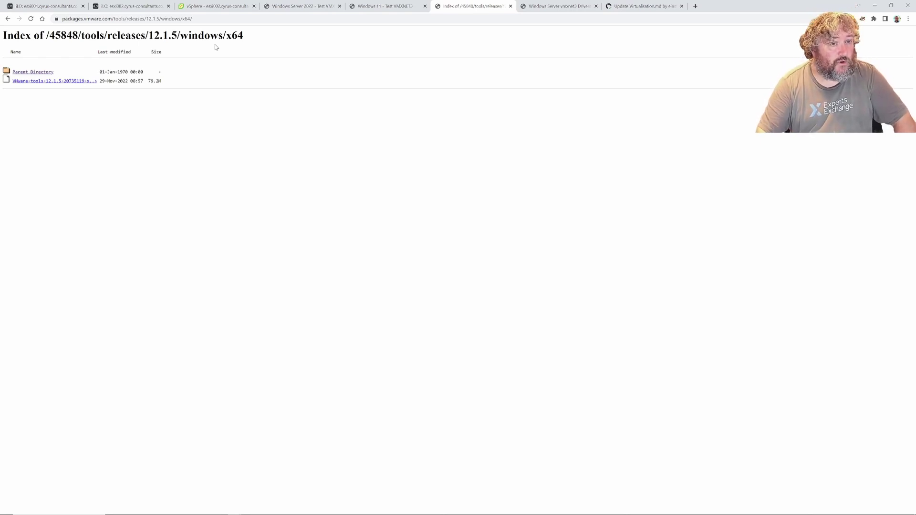
Go up three Parent Directory levels from the 12.1.5 Windows x64 folder to /tools/releases
click(24, 73)
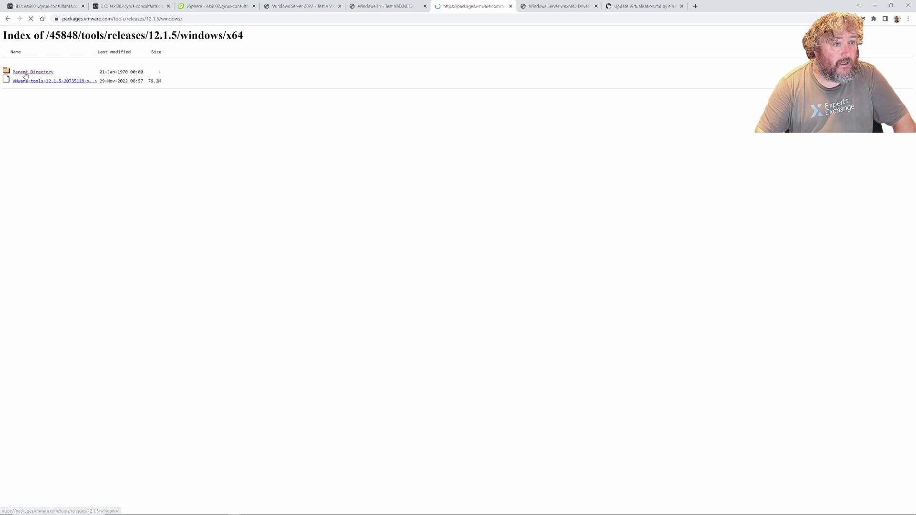
click(25, 73)
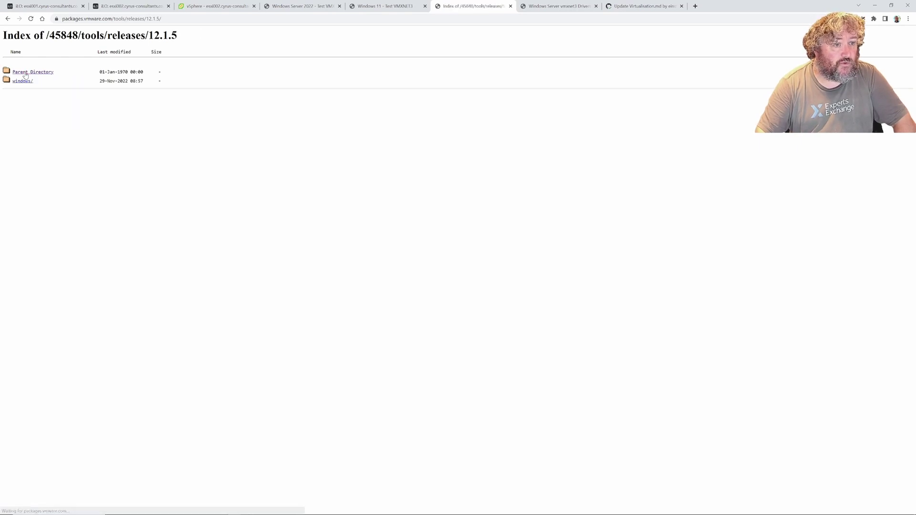
click(25, 73)
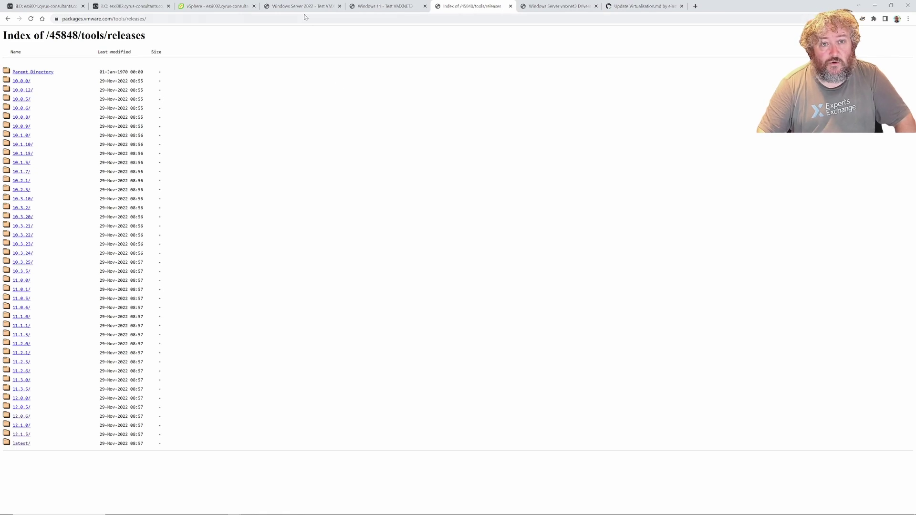
mouse_move(300, 9)
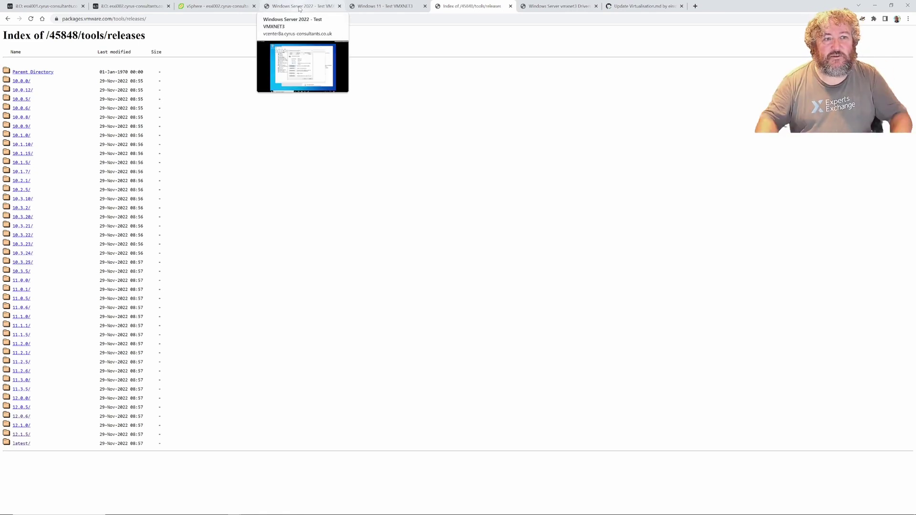
Detach the Windows Server 2022 console into its own window, reposition it, and launch File Explorer
drag(300, 8, 122, 12)
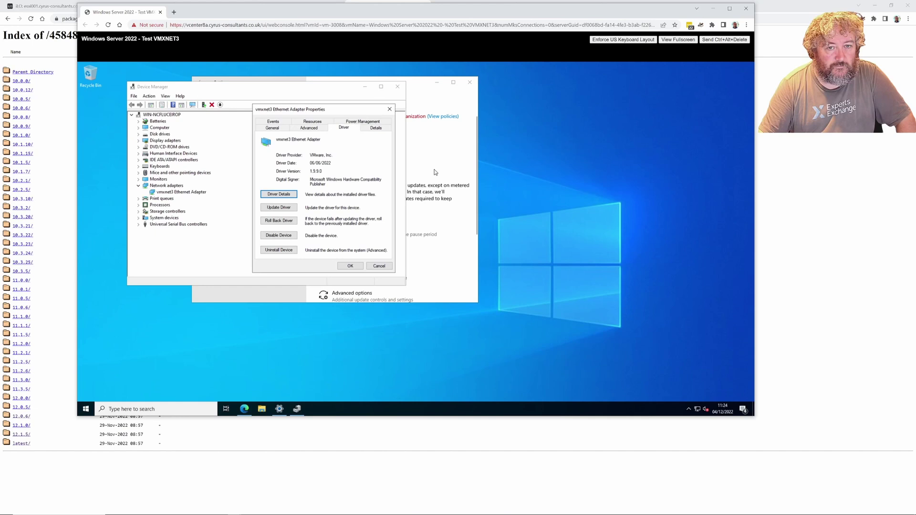
drag(361, 12, 367, 24)
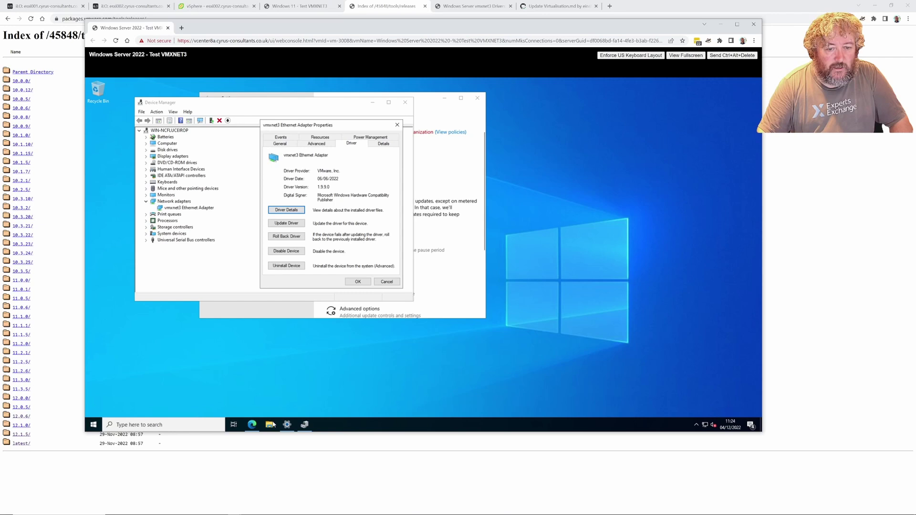
click(270, 424)
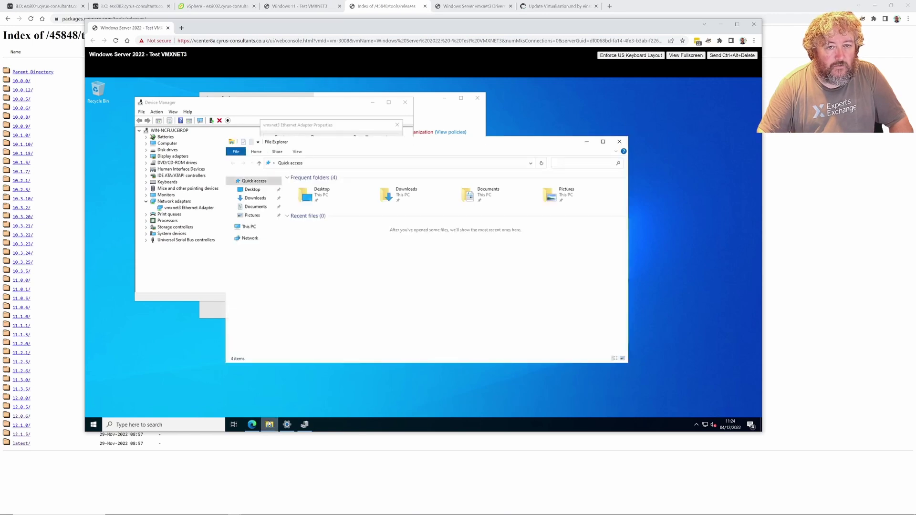
Browse to the Downloads folder in File Explorer and widen the Name column
click(249, 227)
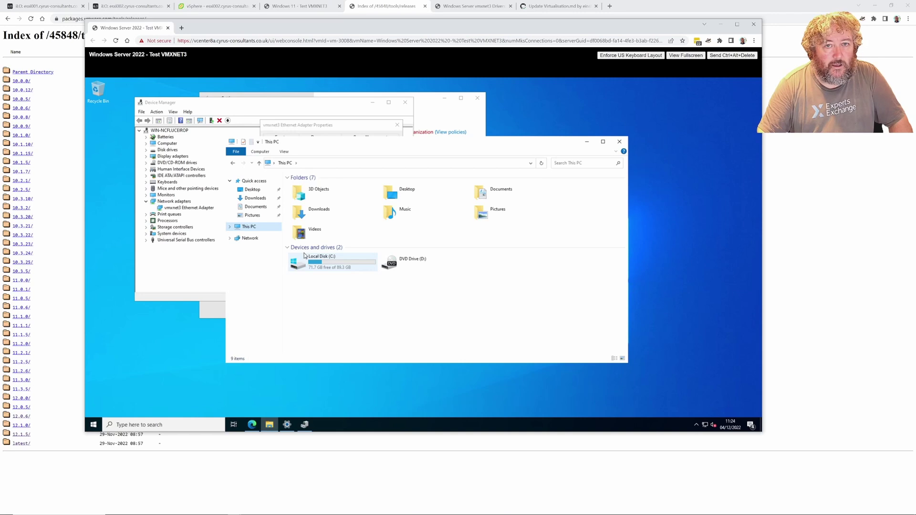
click(332, 264)
double_click(332, 264)
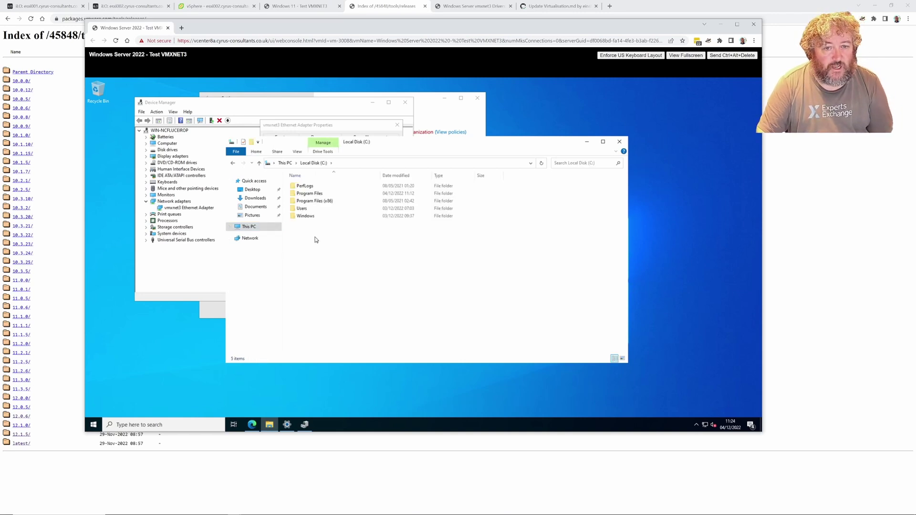
click(264, 200)
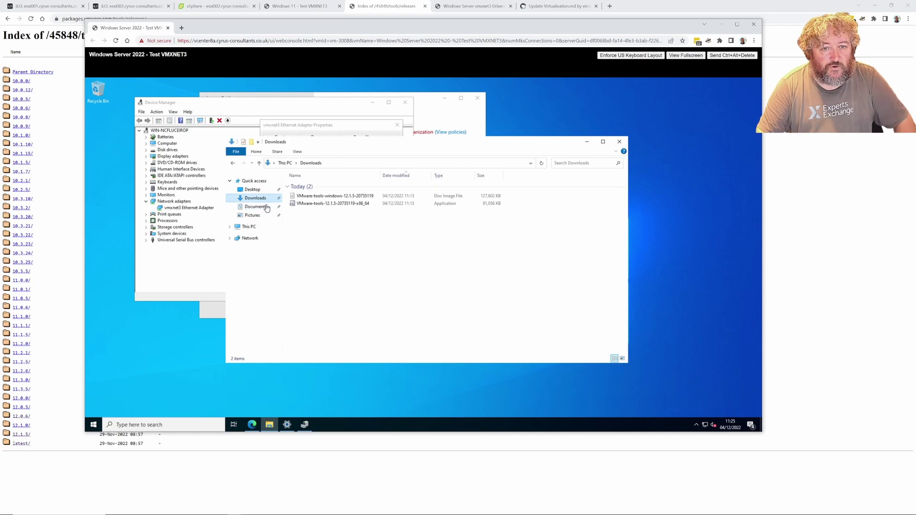
drag(380, 178, 443, 178)
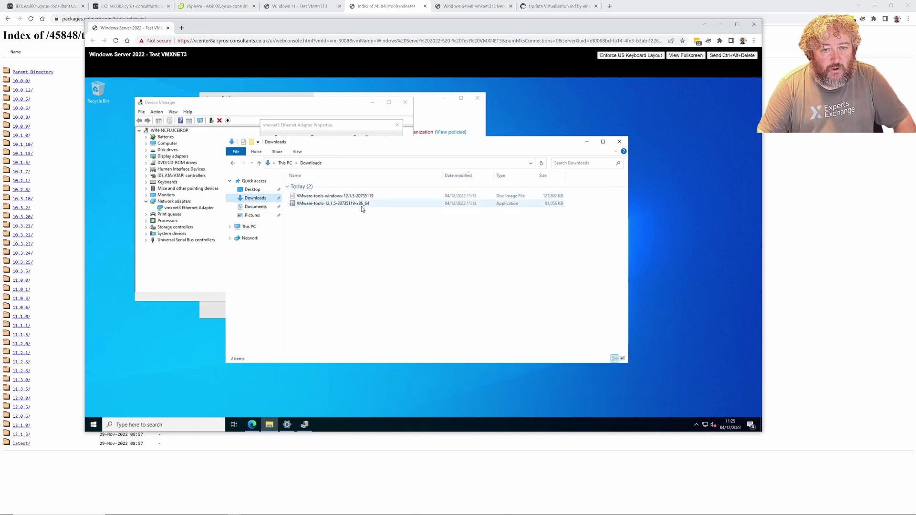
Open VMware-tools-windows-12.1.5-20735119.iso via Open with... and confirm with OK
click(336, 198)
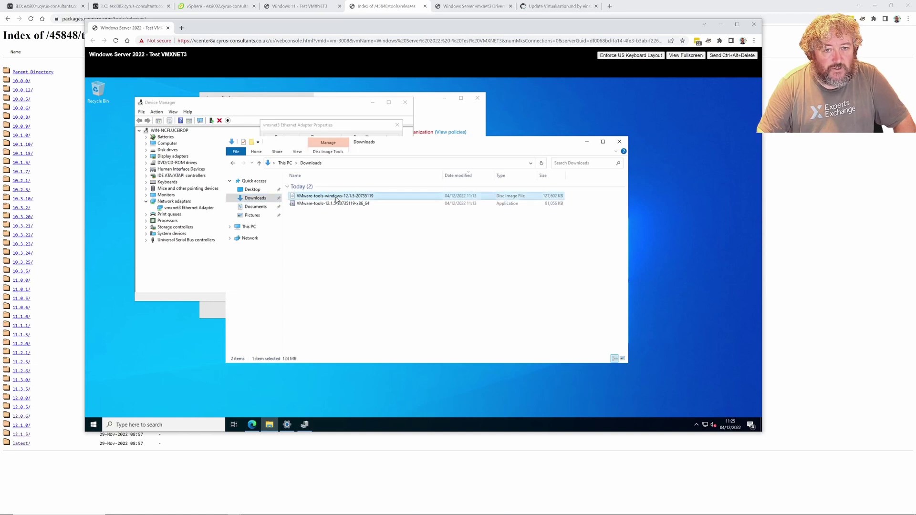
right_click(337, 198)
click(374, 227)
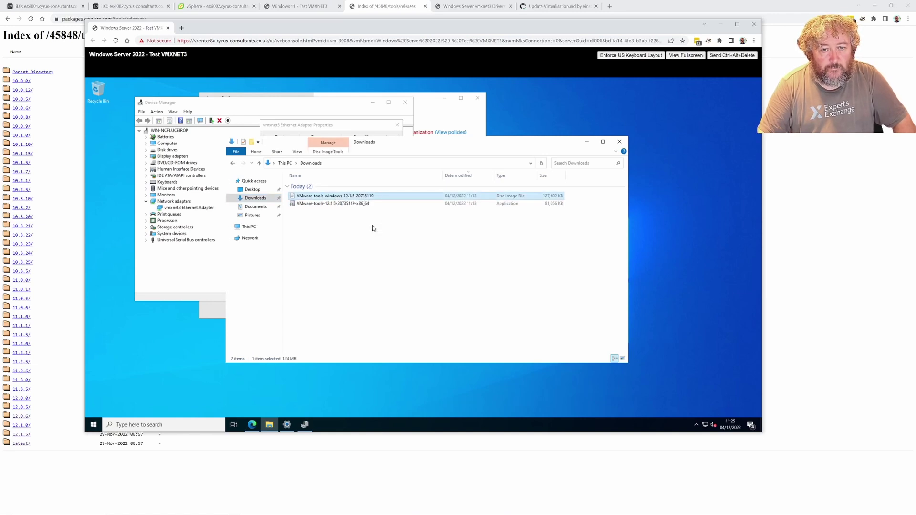
click(446, 270)
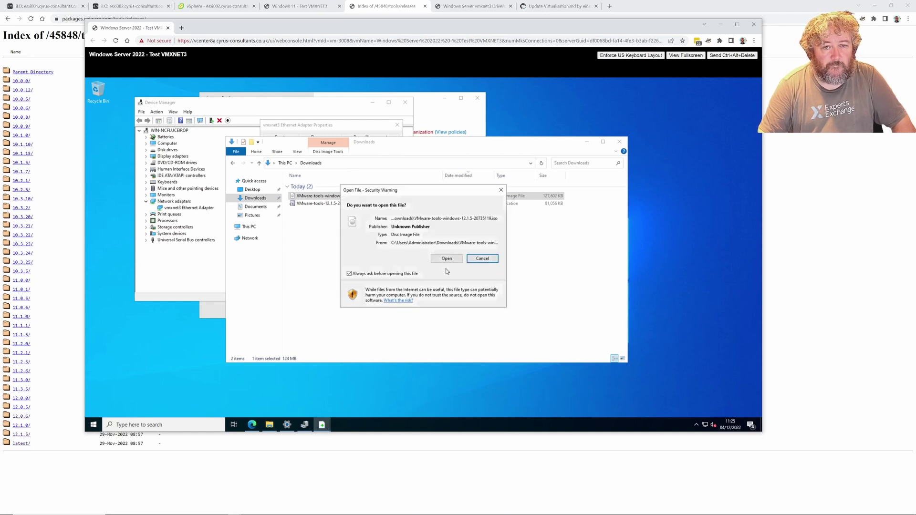
Mount the ISO, launch VMware Tools setup, and note vmxnet3 driver version 1.9.3.0 in Properties
click(447, 260)
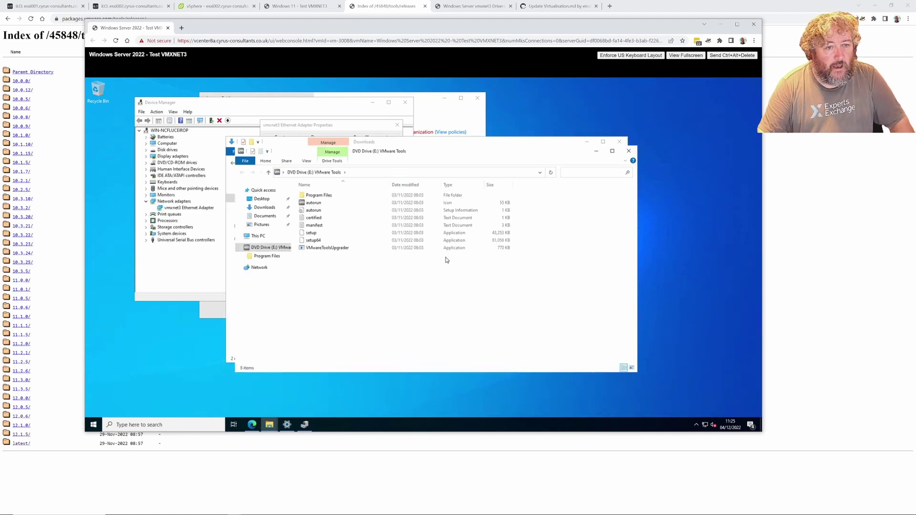
double_click(311, 233)
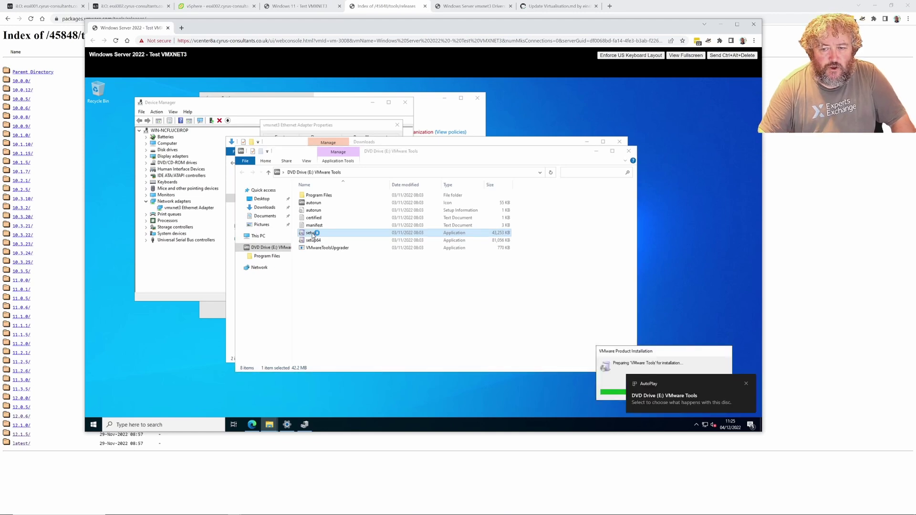
right_click(190, 210)
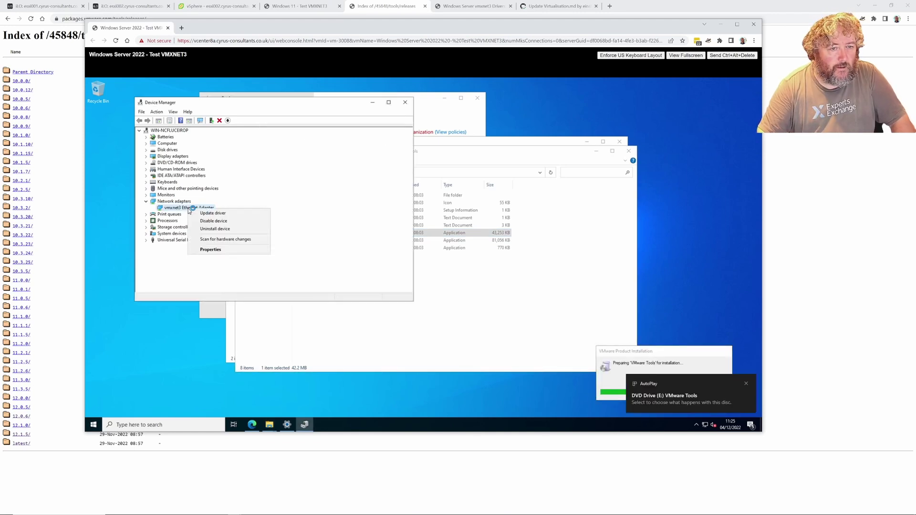
click(219, 249)
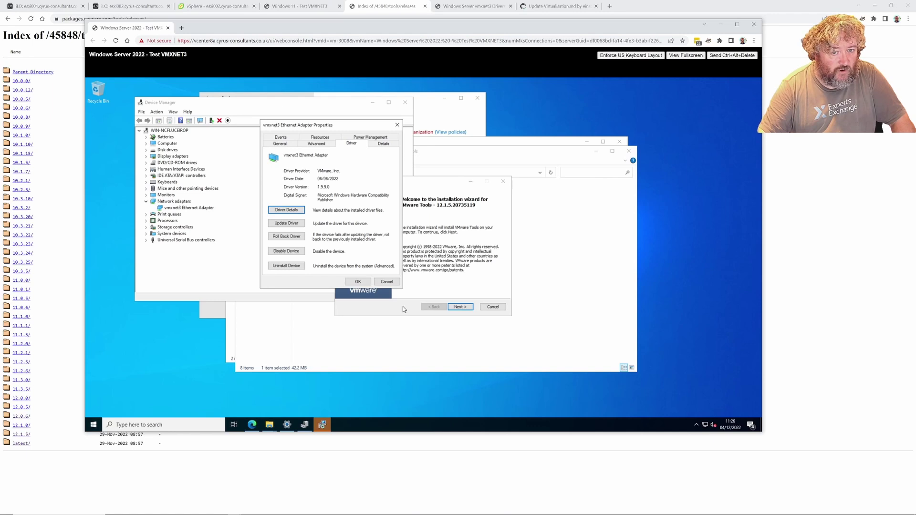
click(387, 281)
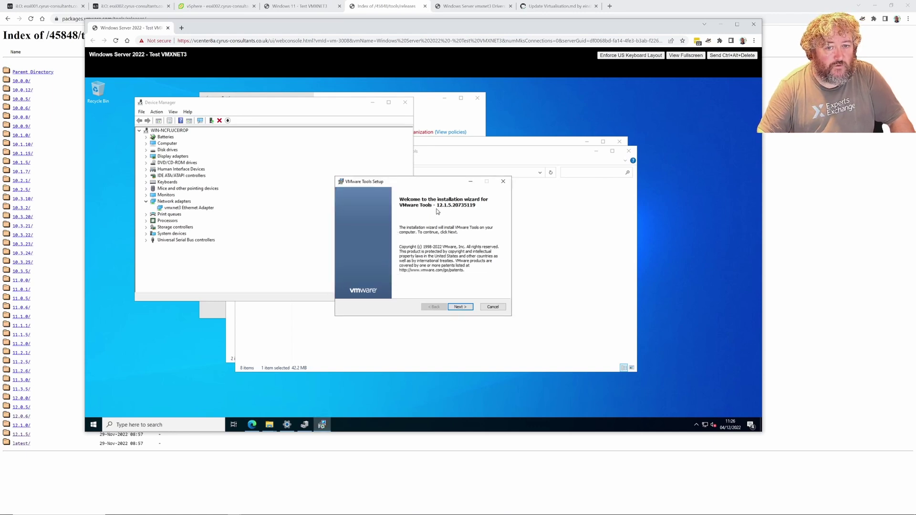
Install VMware Tools 12.1.5 on the Windows Server 2022 VM with Typical setup, then finish the wizard
click(465, 308)
click(465, 308)
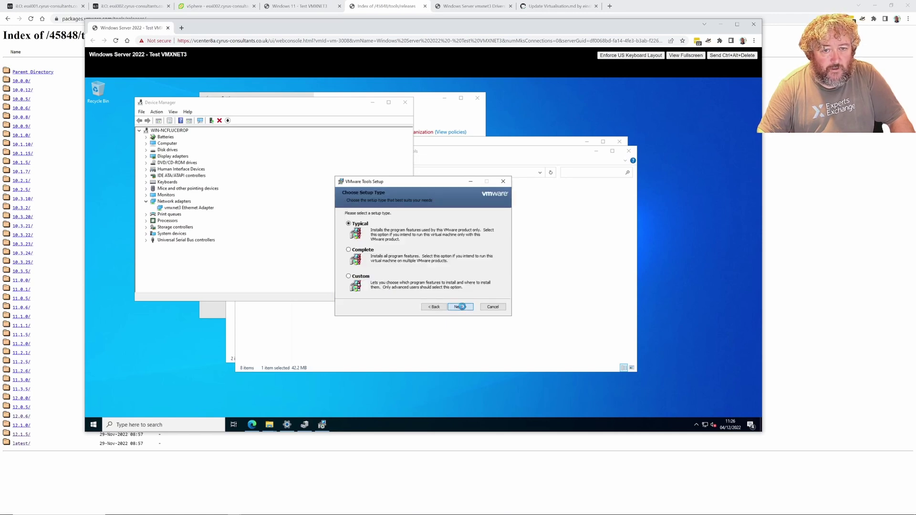
click(463, 308)
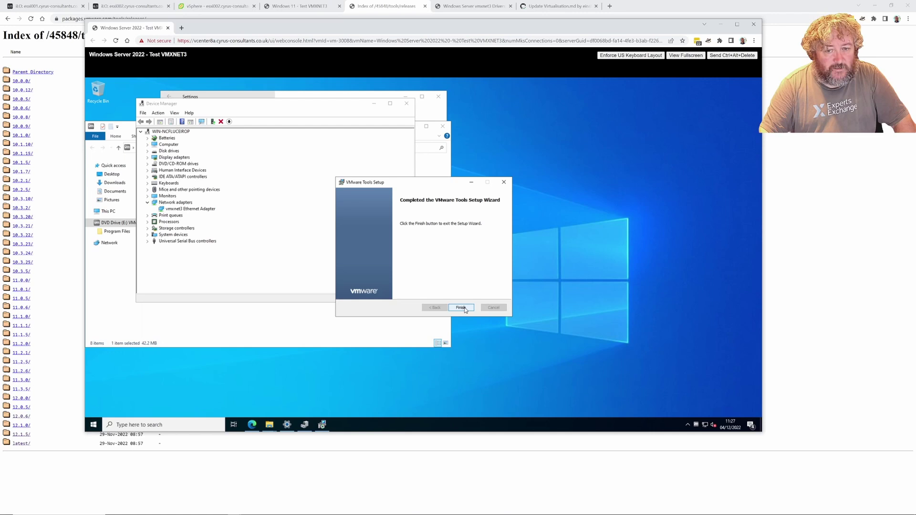
click(461, 308)
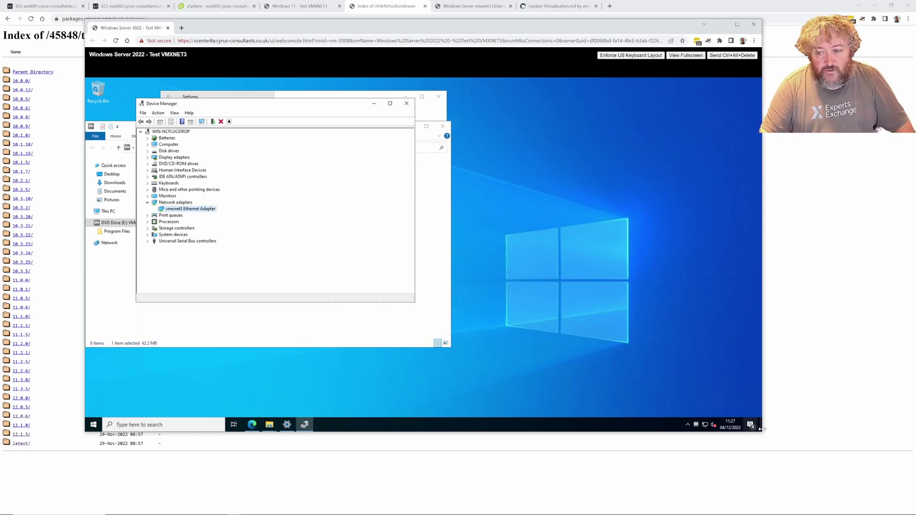
Check the installed VMware Tools version from the tray icon's About window
right_click(697, 426)
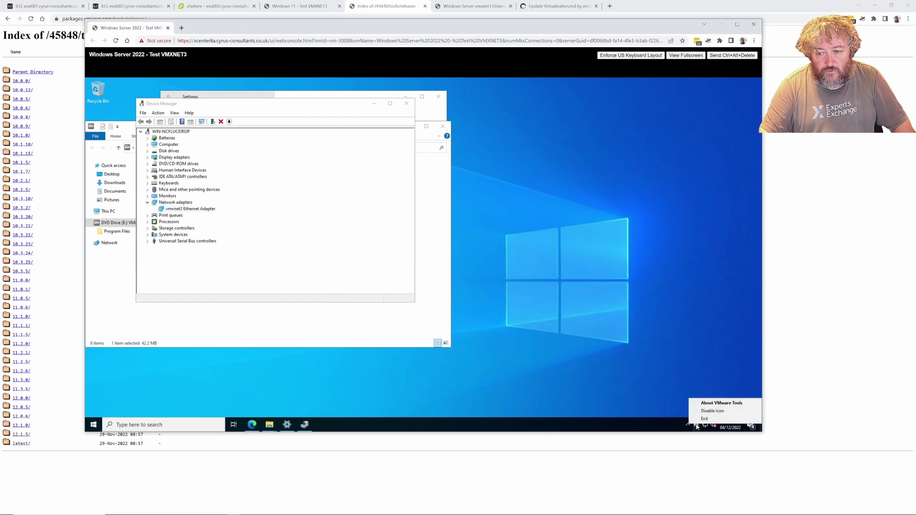
click(714, 404)
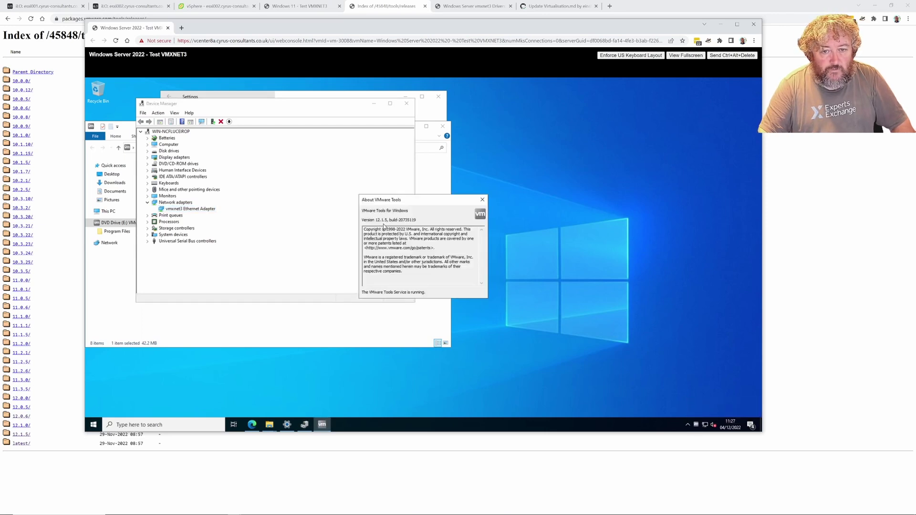
click(482, 201)
Confirm the vmxnet3 Ethernet Adapter driver now reads version 1.9.11.0 in its properties
right_click(199, 210)
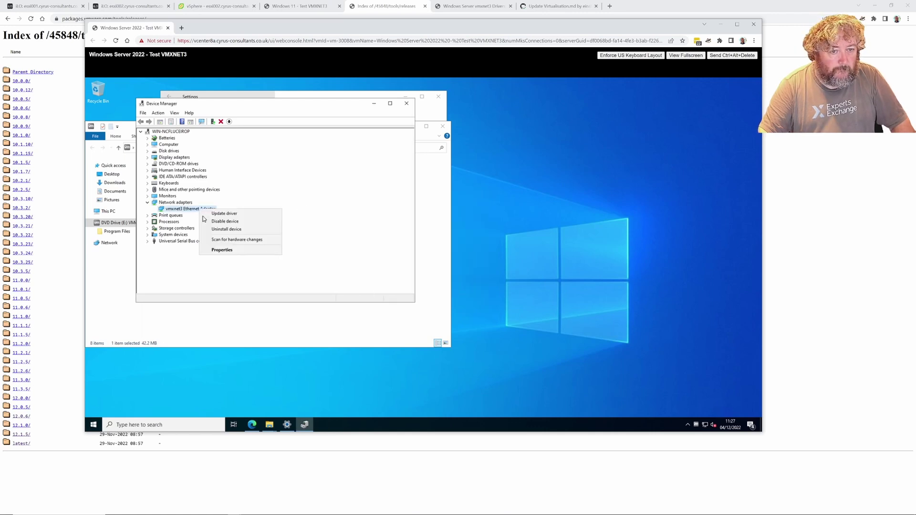
click(228, 250)
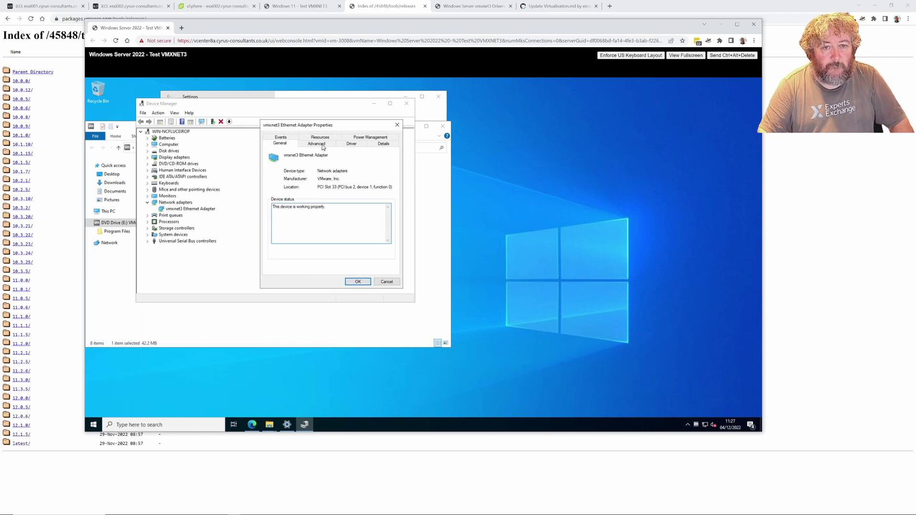
click(358, 146)
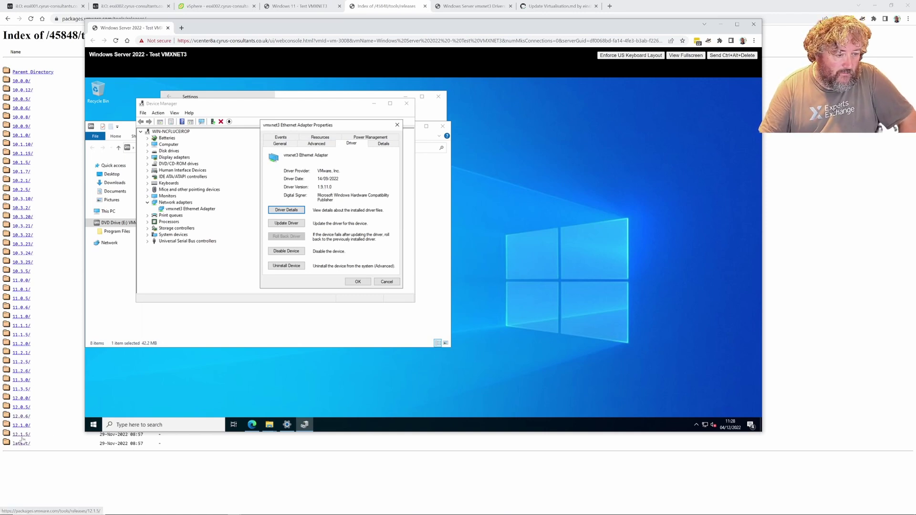
click(359, 282)
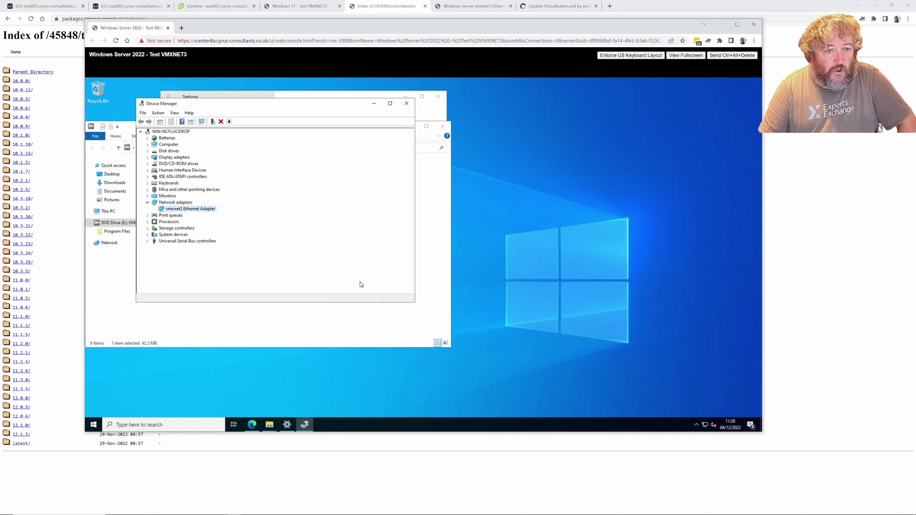
Close Device Manager, the VMware Tools DVD folder, Windows Update settings and the Downloads folder
click(407, 103)
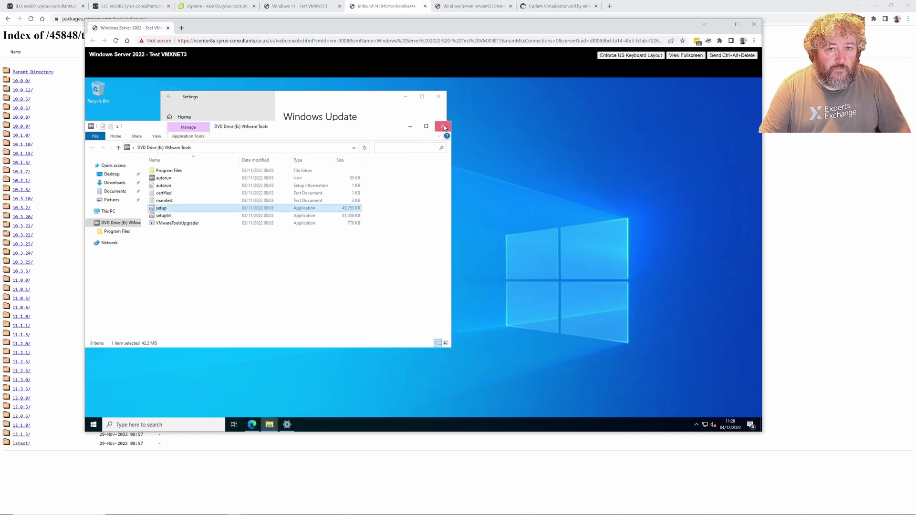
click(443, 127)
click(440, 98)
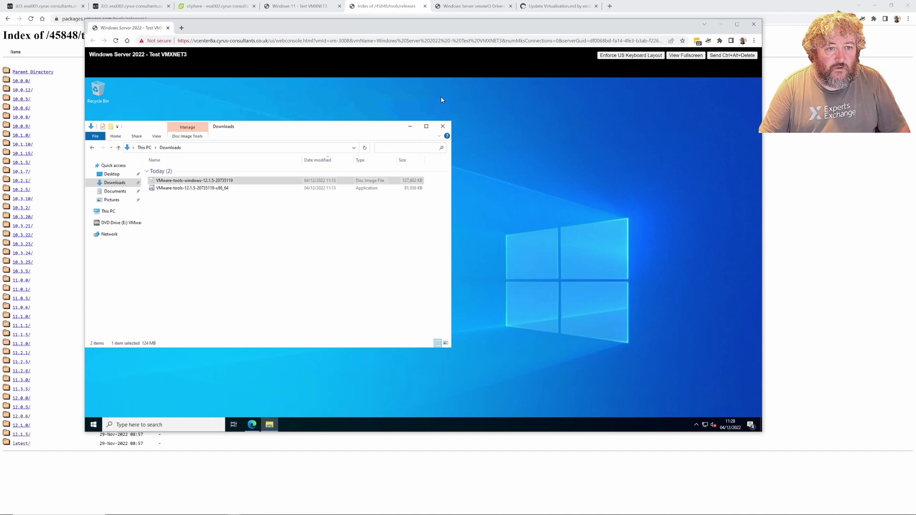
click(443, 126)
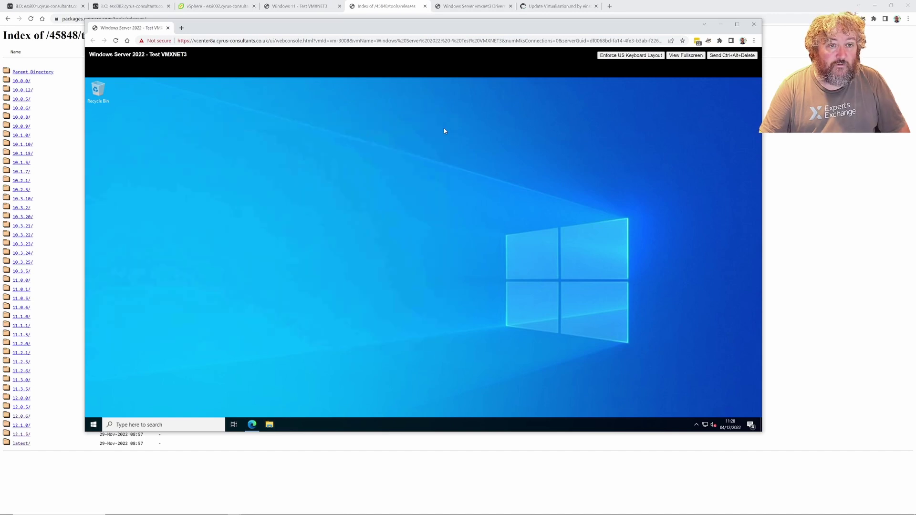
Restart the VM with the default reason and close the disconnected console window
click(93, 424)
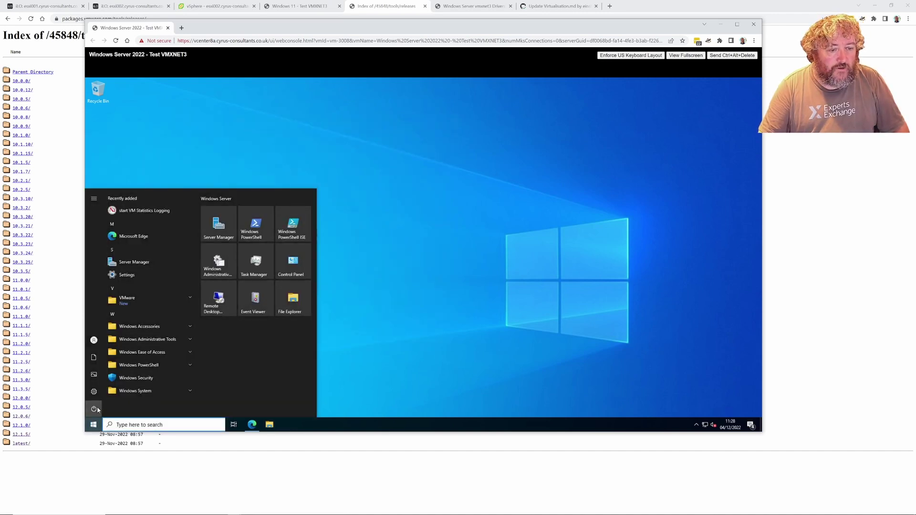
click(95, 409)
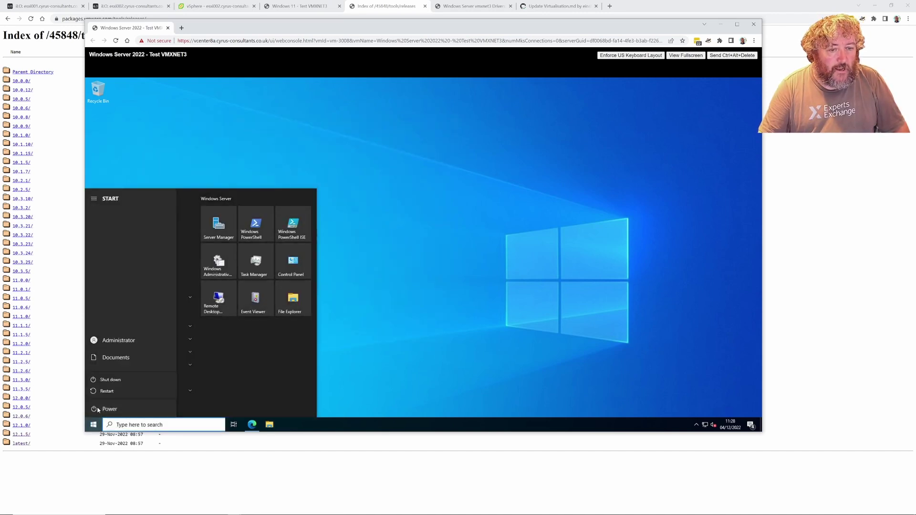
click(110, 380)
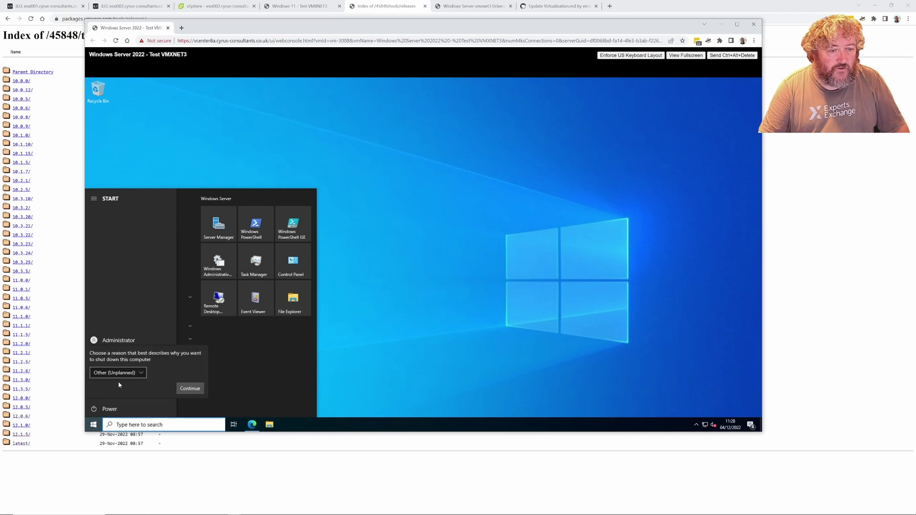
click(190, 389)
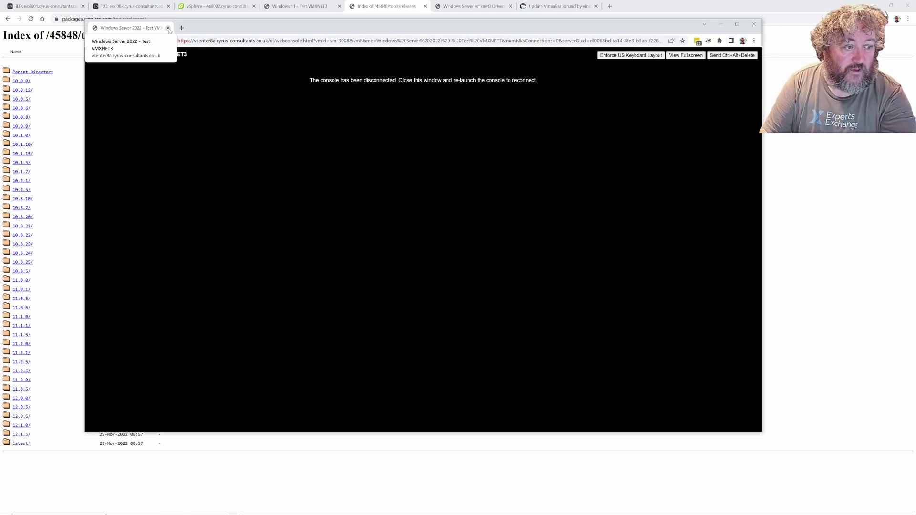
click(168, 27)
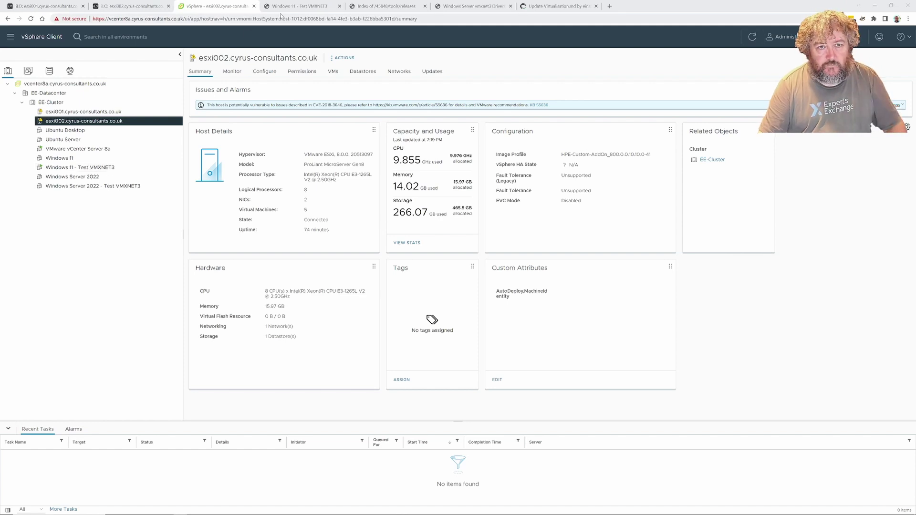
Switch to the Windows 11 test VM console and bring Device Manager to the front
click(296, 6)
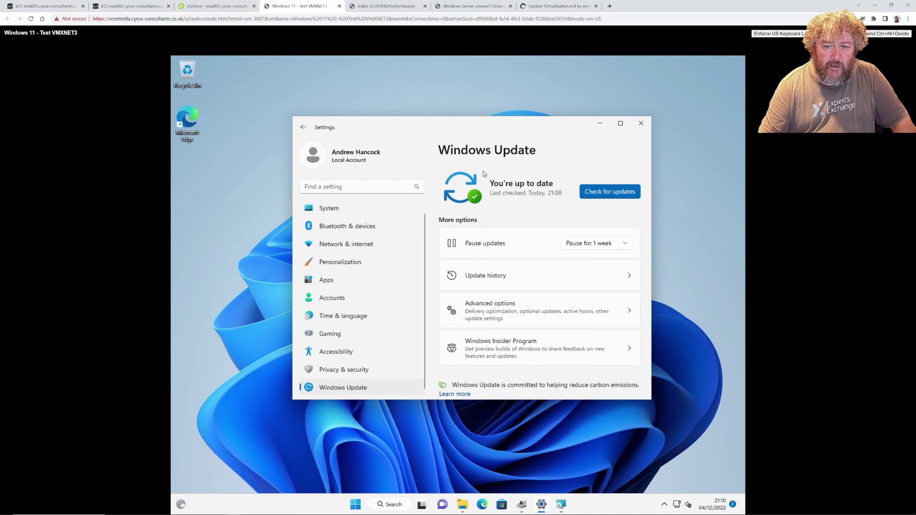
click(542, 505)
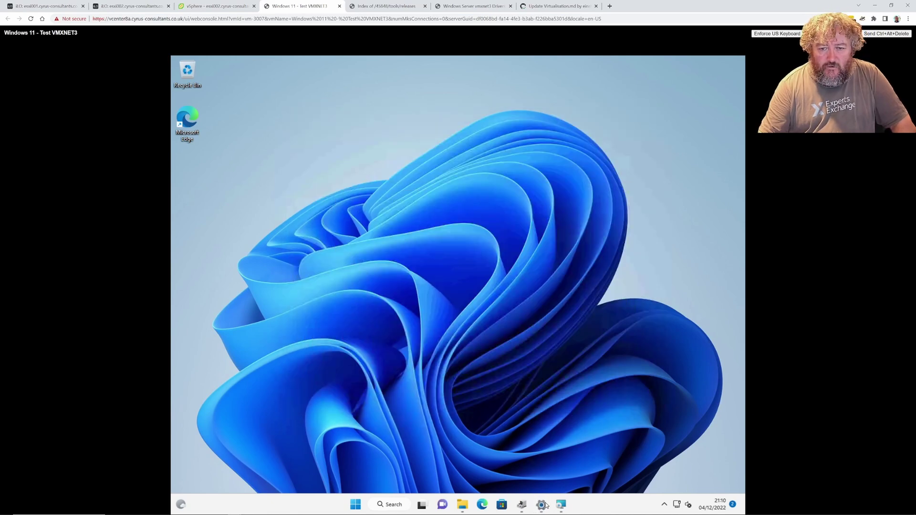
click(543, 505)
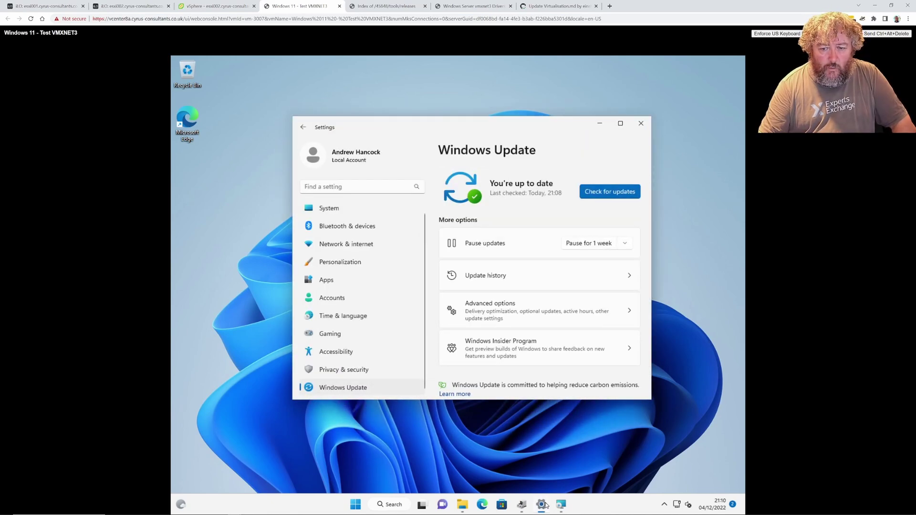
click(521, 504)
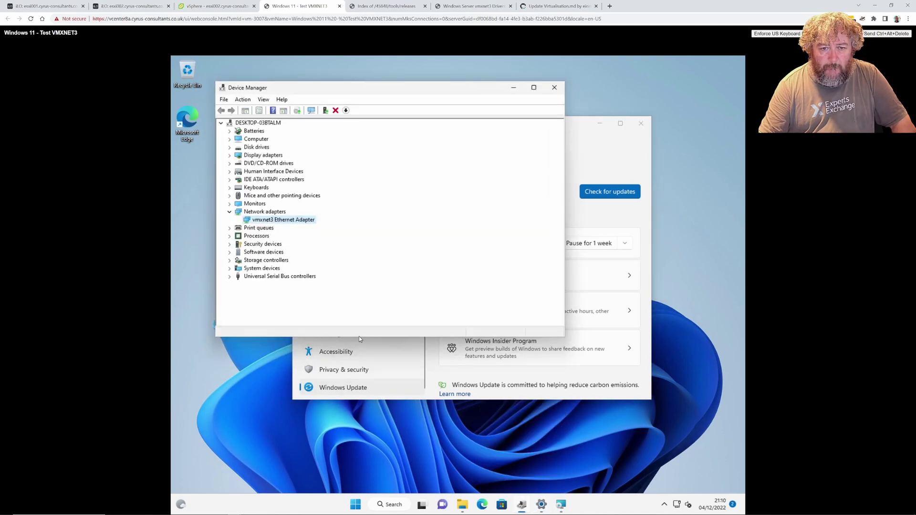
Note the vmxnet3 driver version 1.9.9.0, then open Downloads with the VMware Tools files
right_click(286, 221)
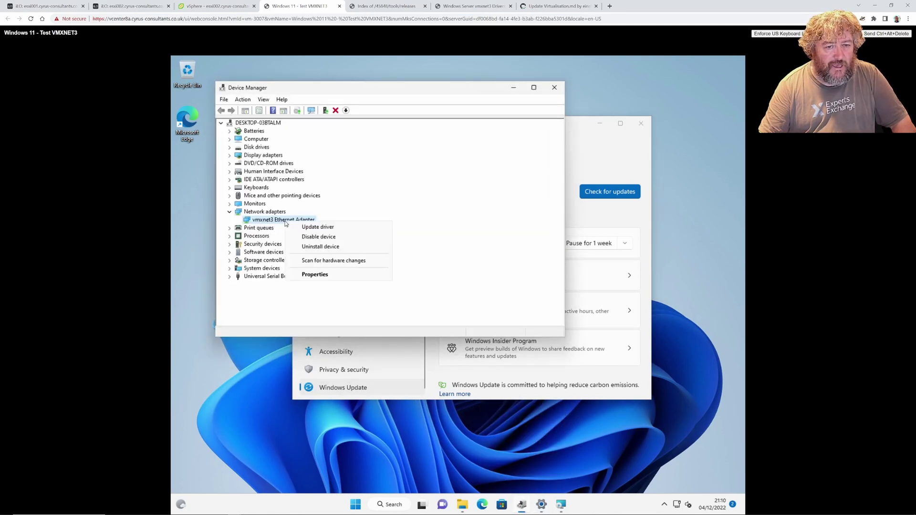
click(320, 277)
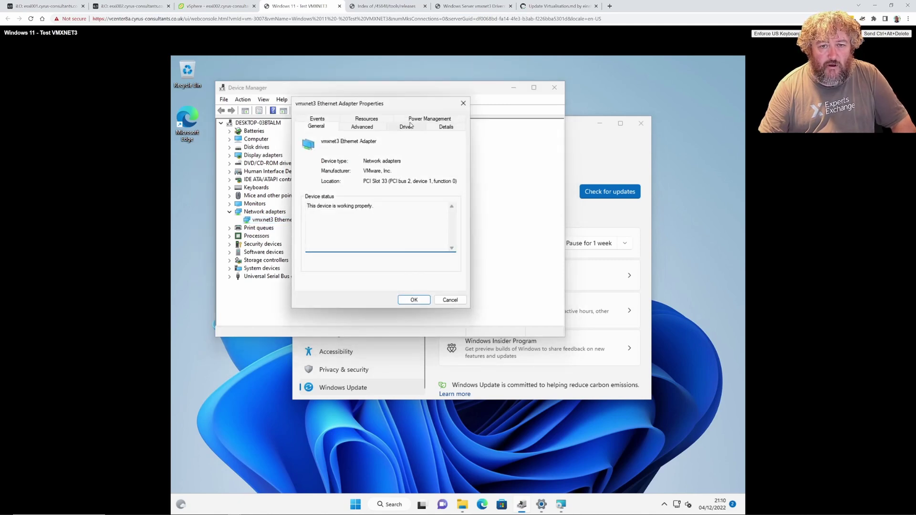
click(408, 126)
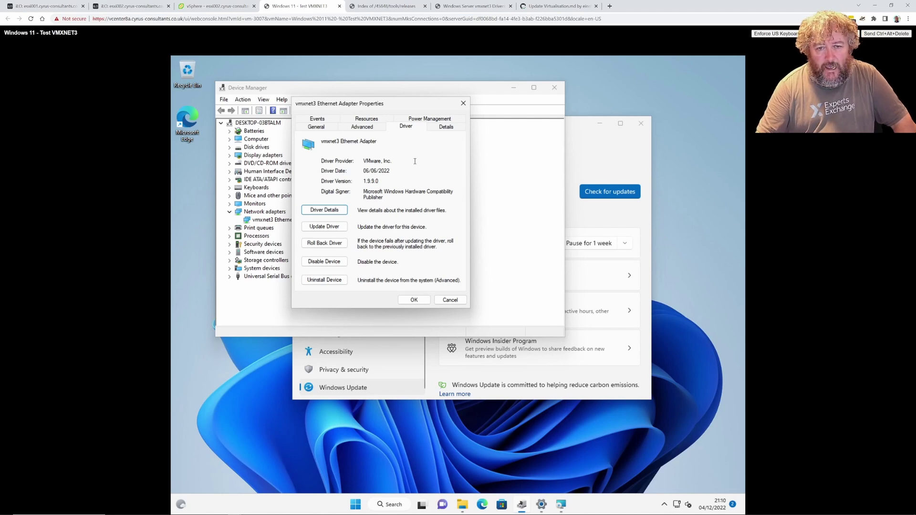
click(415, 300)
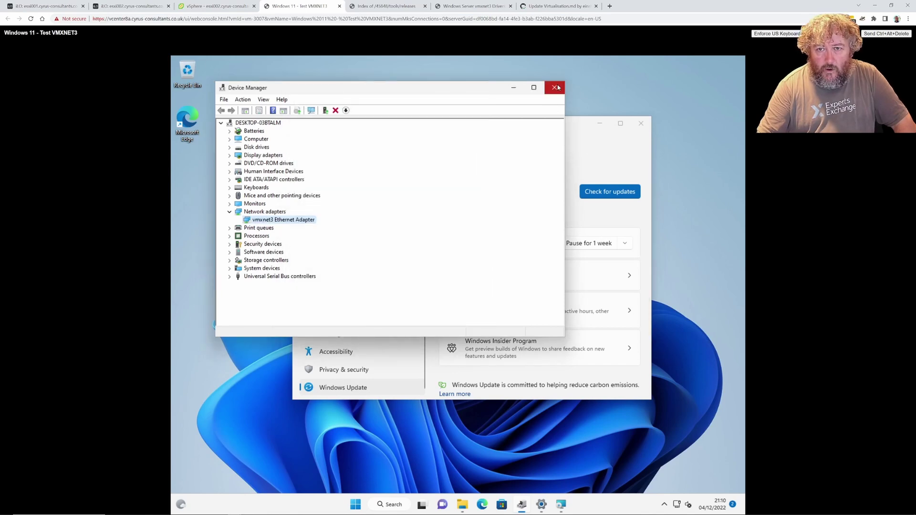
click(463, 510)
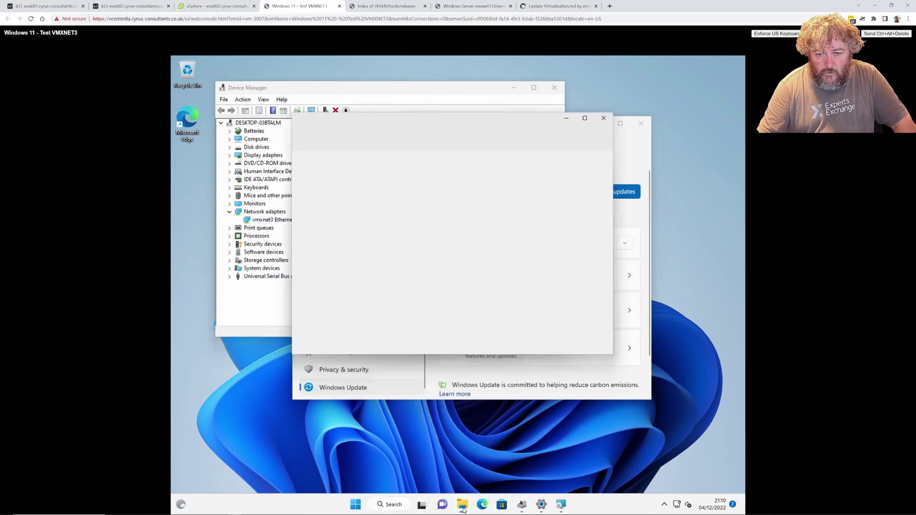
Center the VMware Tools Setup wizard, pass the welcome page and keep the Typical setup type
click(561, 505)
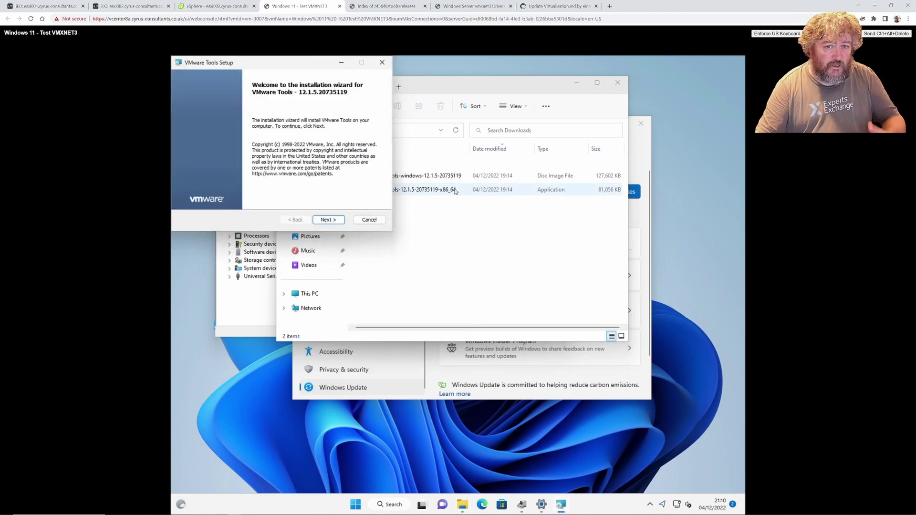
drag(303, 66, 451, 215)
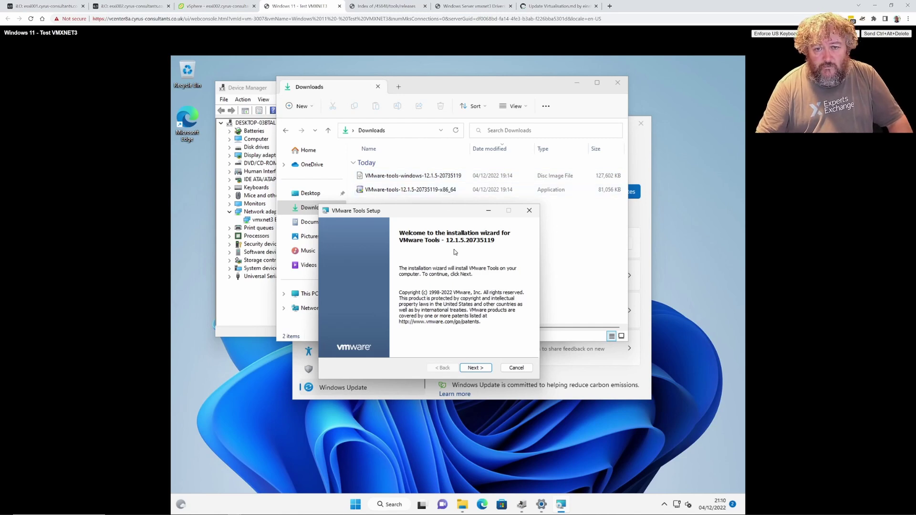
click(475, 368)
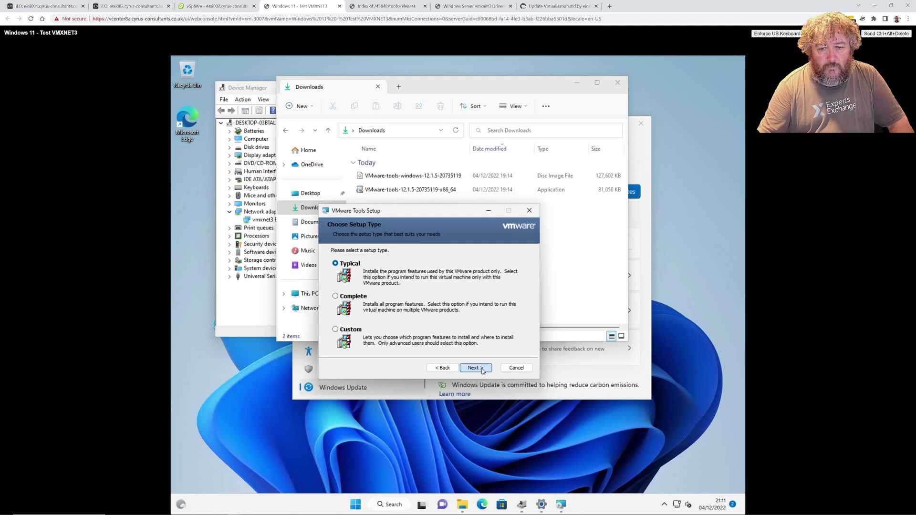
click(481, 368)
Start the VMware Tools 12.1.5 installation from the Ready to install page
click(468, 368)
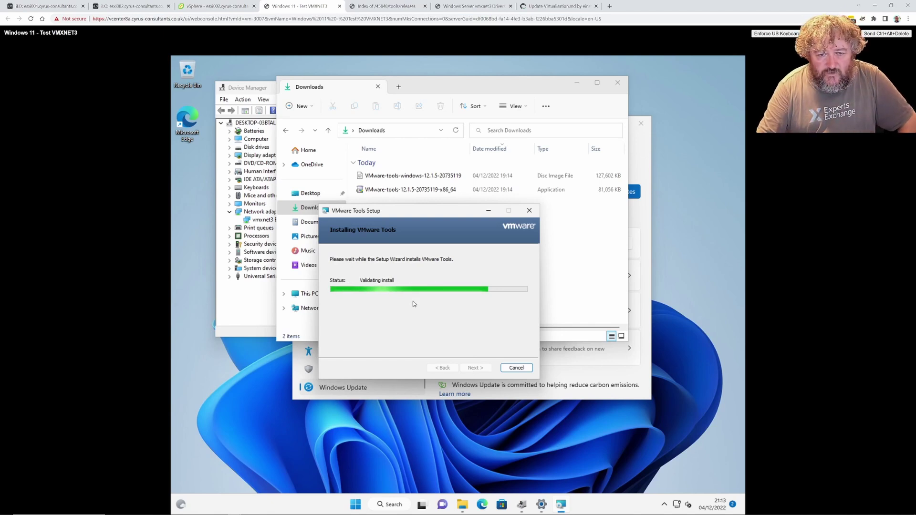
Check the vmxnet3 driver version mid-install, cancel, and return to the VMware Tools Setup progress
right_click(261, 222)
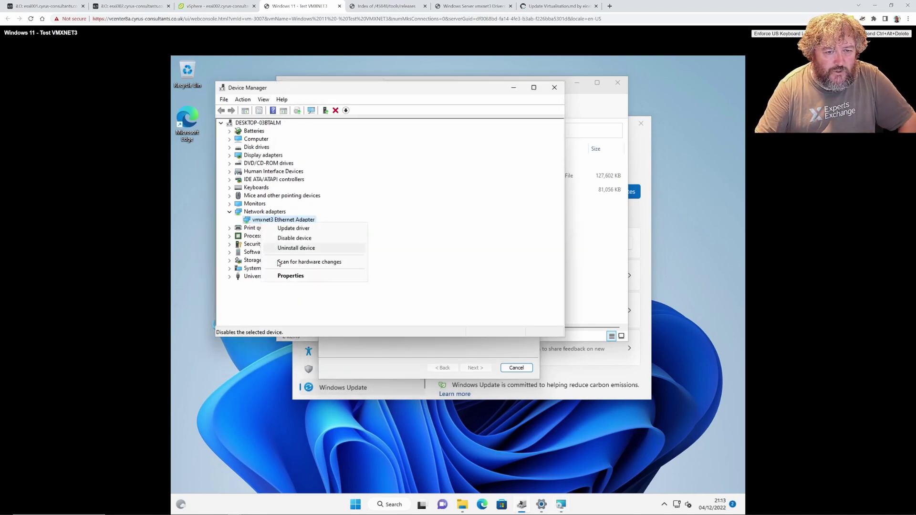
click(284, 276)
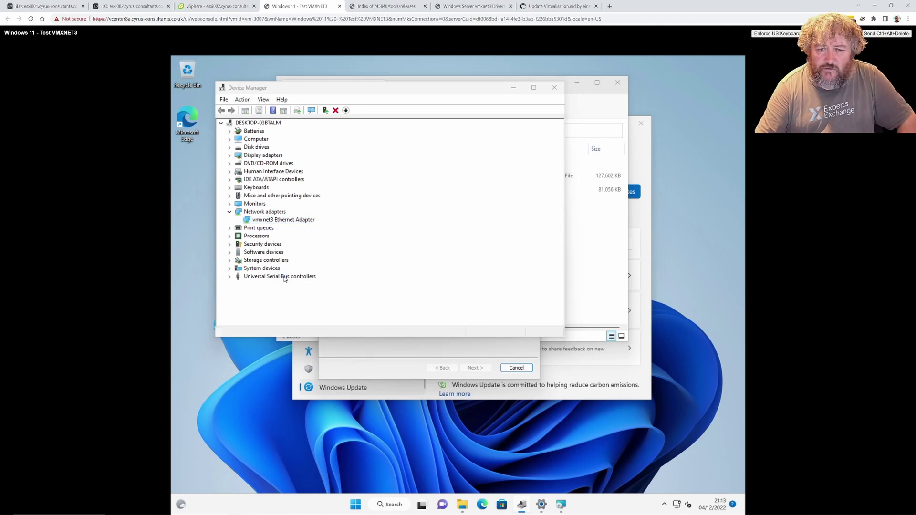
click(400, 128)
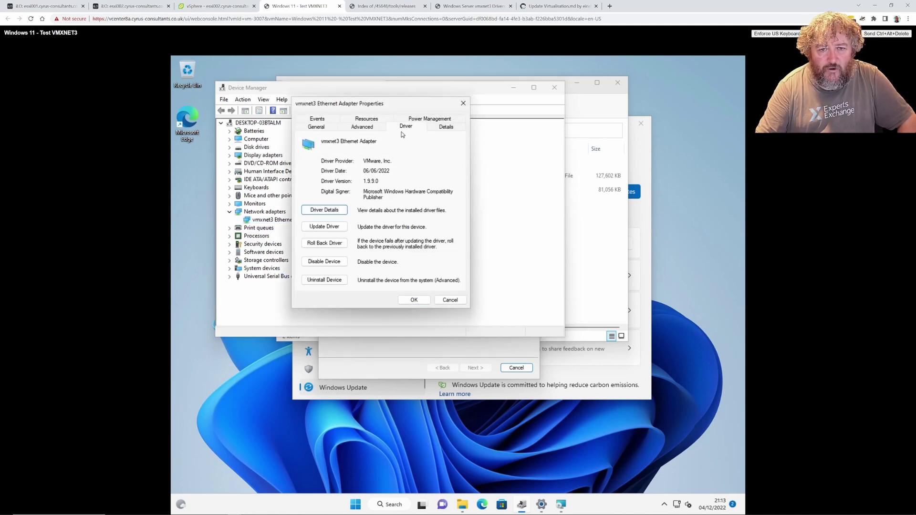
click(451, 301)
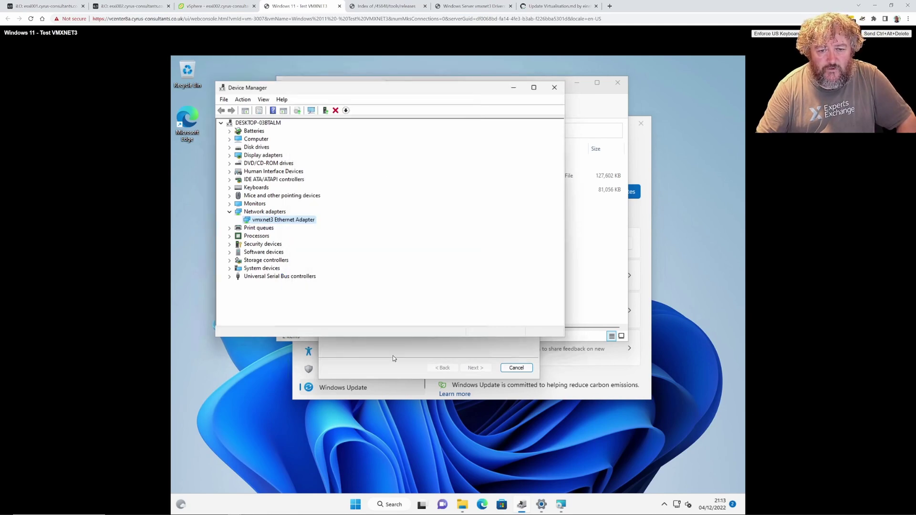
click(393, 356)
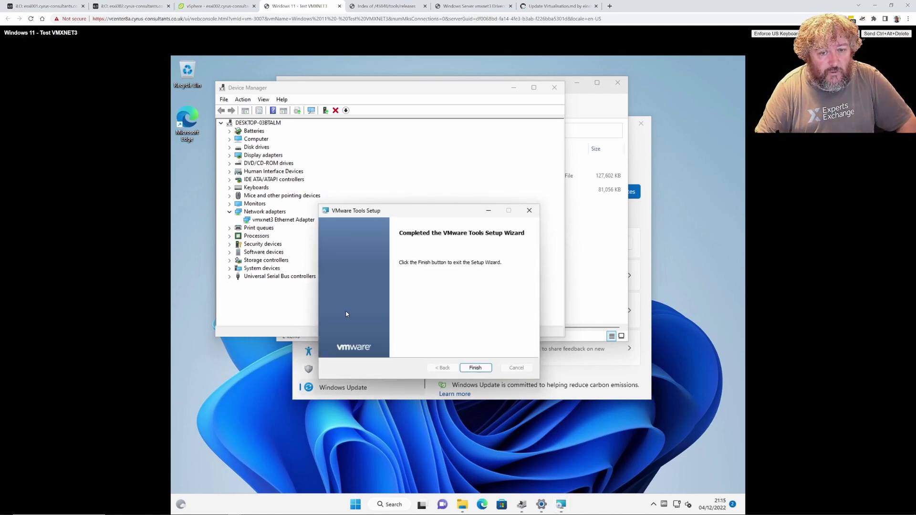
Close the completed setup wizard and reopen the vmxnet3 Ethernet Adapter properties
click(475, 368)
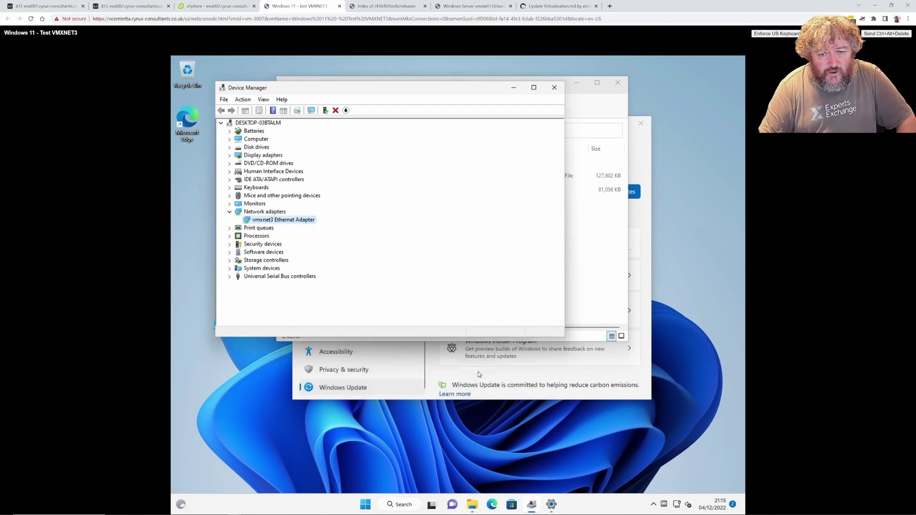
right_click(296, 220)
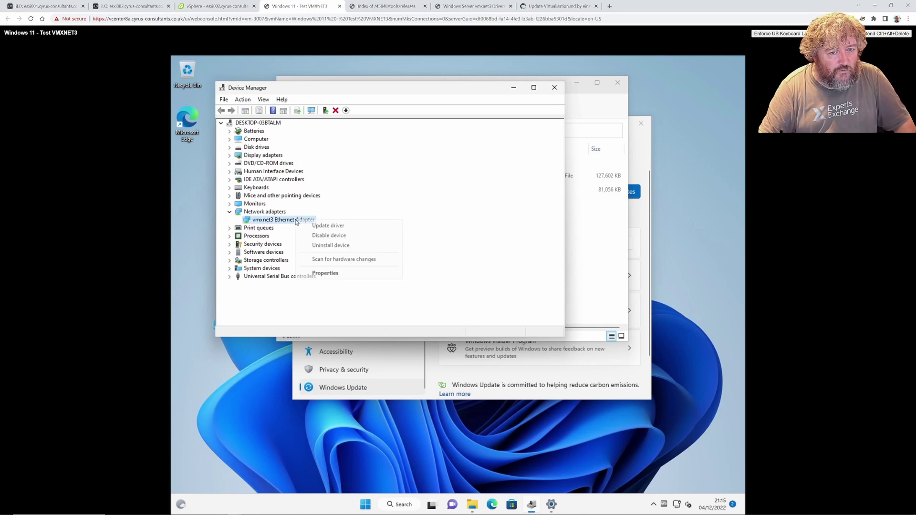
click(334, 275)
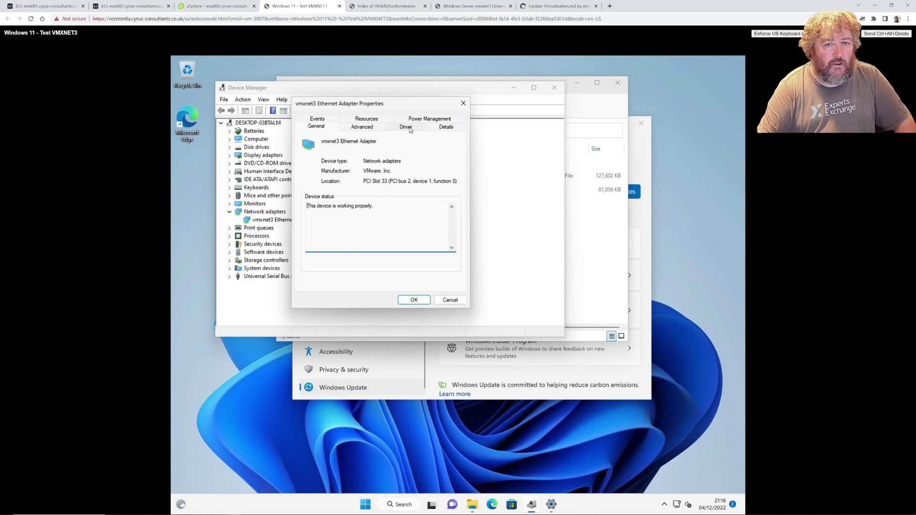
Verify vmxnet3 driver 1.9.11.0, then close Device Manager, Downloads and Windows Update settings
click(407, 128)
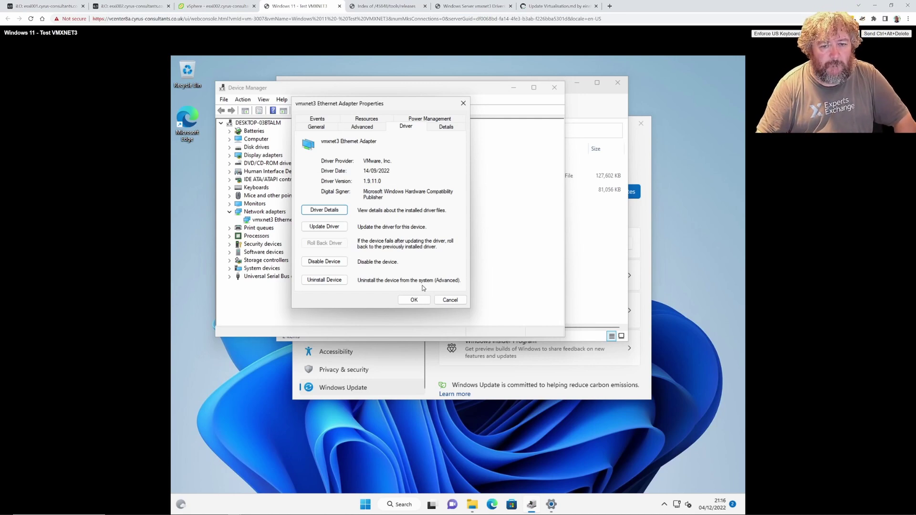
click(423, 301)
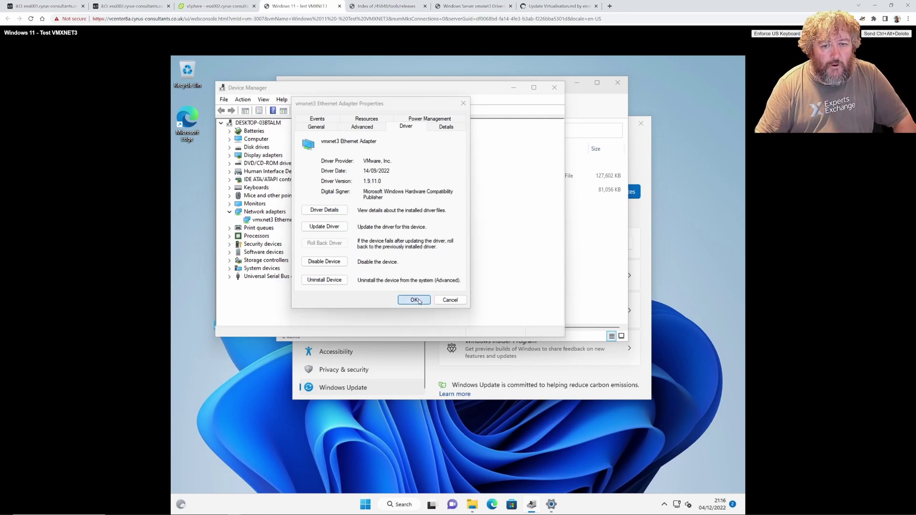
click(554, 88)
click(618, 83)
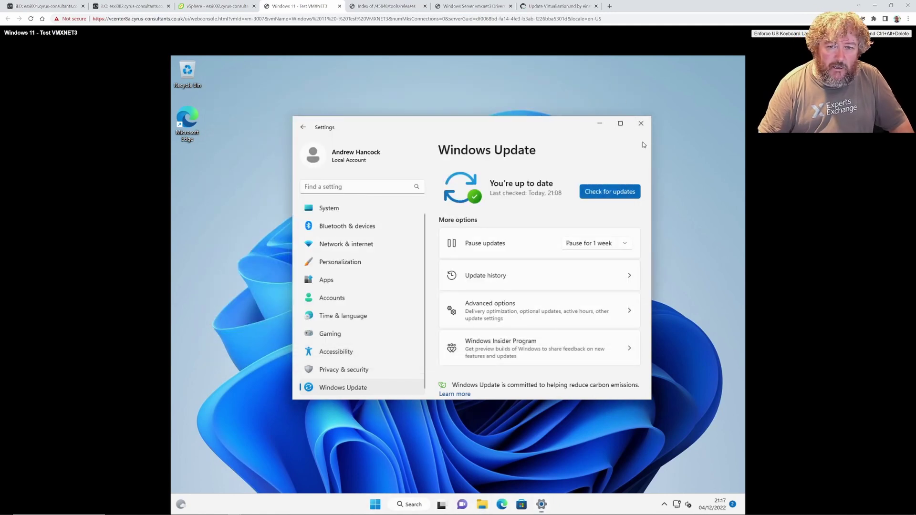
click(642, 124)
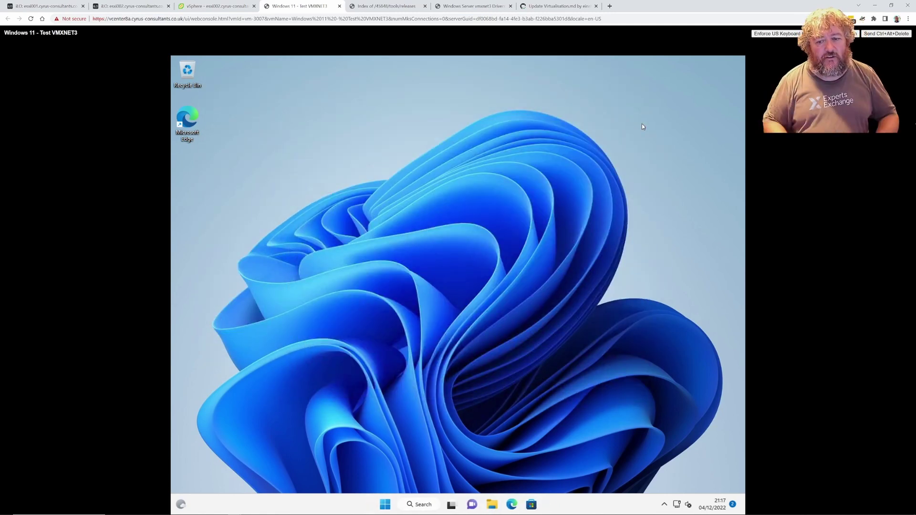